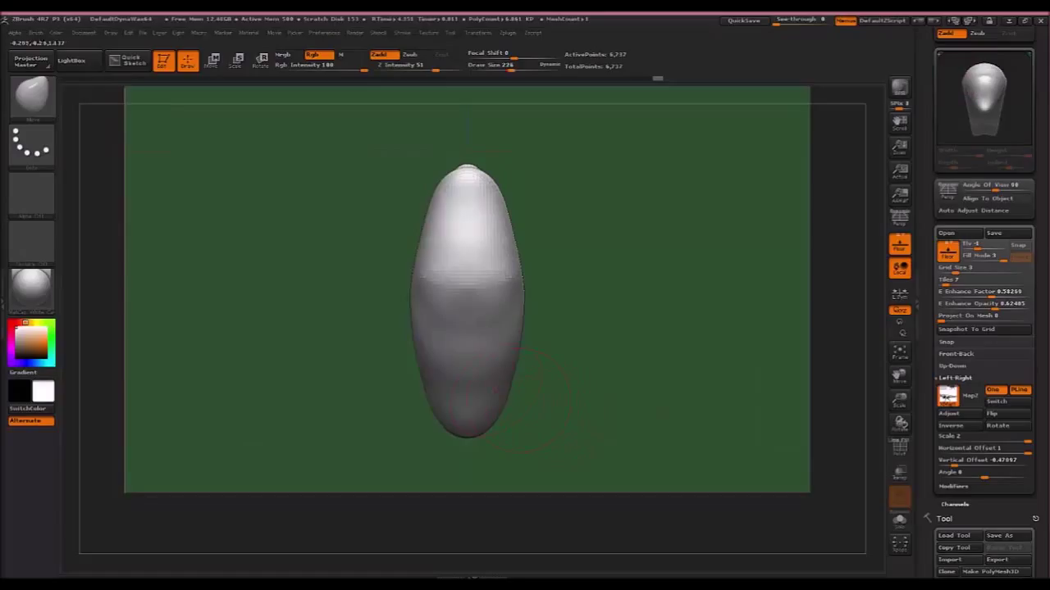
Narrow the sides of the head and neck with the Move brush at a draw size of about 752.
{"action": "key", "text": "]"}
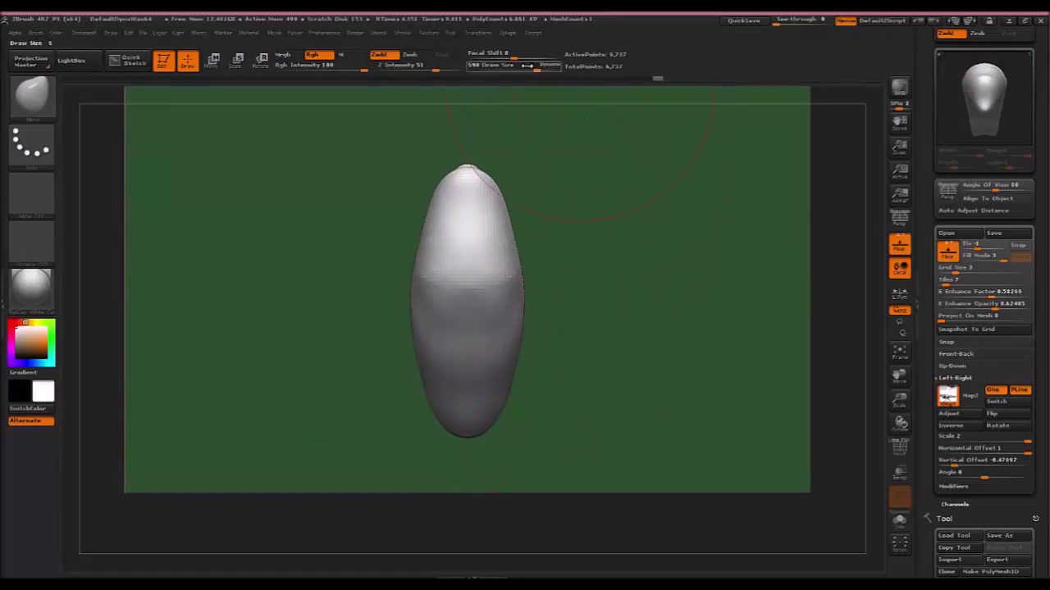
{"action": "left_click_drag", "start_coordinate": [527, 65], "coordinate": [547, 69]}
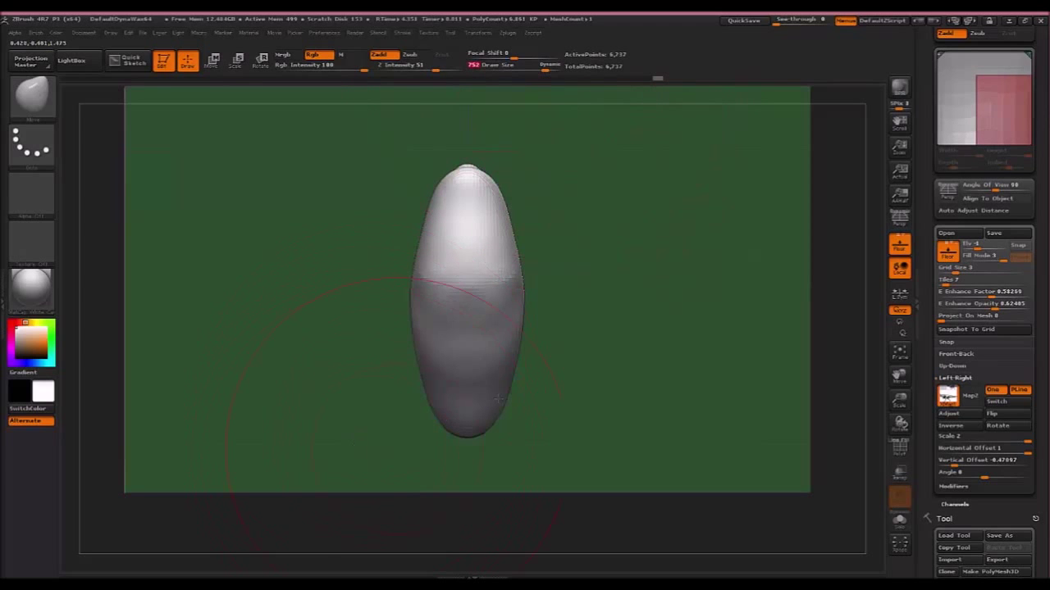
{"action": "left_click_drag", "start_coordinate": [510, 377], "coordinate": [435, 372]}
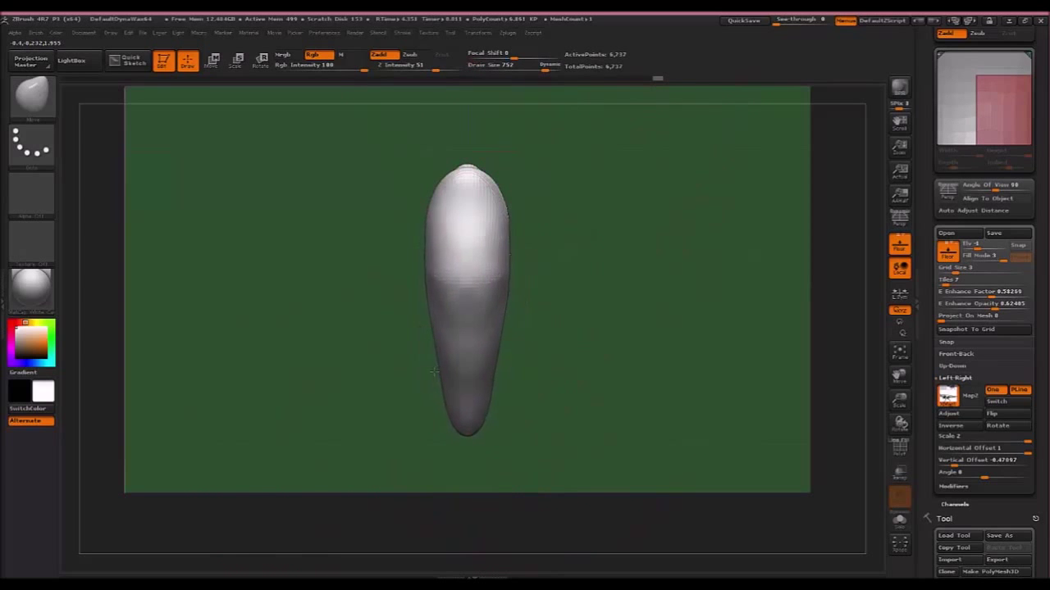
{"action": "left_click_drag", "start_coordinate": [501, 300], "coordinate": [456, 303]}
Reduce the draw size to 401 and reshape the lower jaw with the Move brush to follow the skeleton reference.
{"action": "left_click_drag", "start_coordinate": [568, 384], "coordinate": [545, 281]}
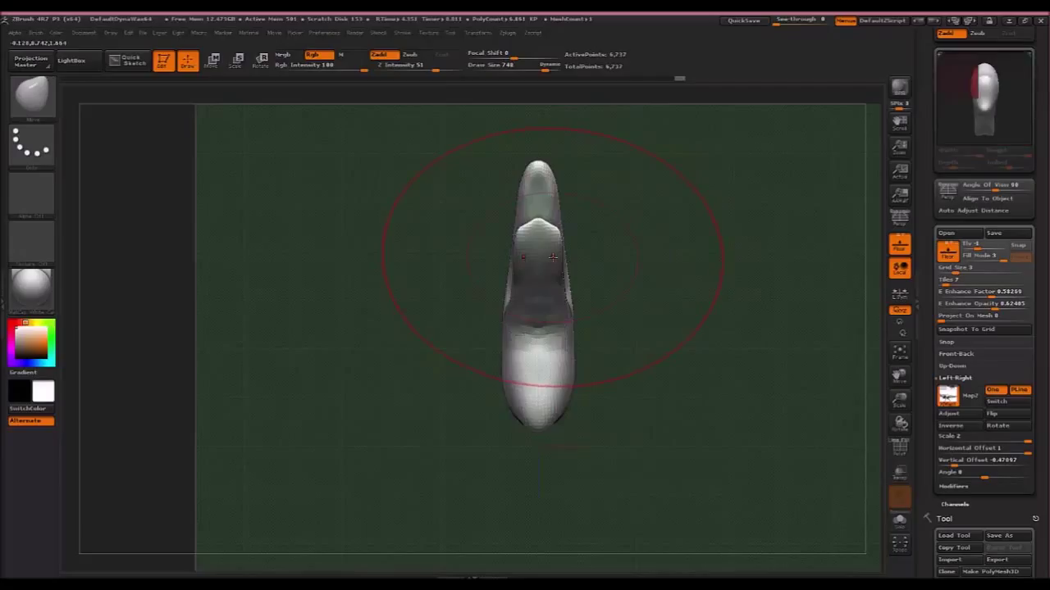
{"action": "left_click_drag", "start_coordinate": [561, 65], "coordinate": [525, 67]}
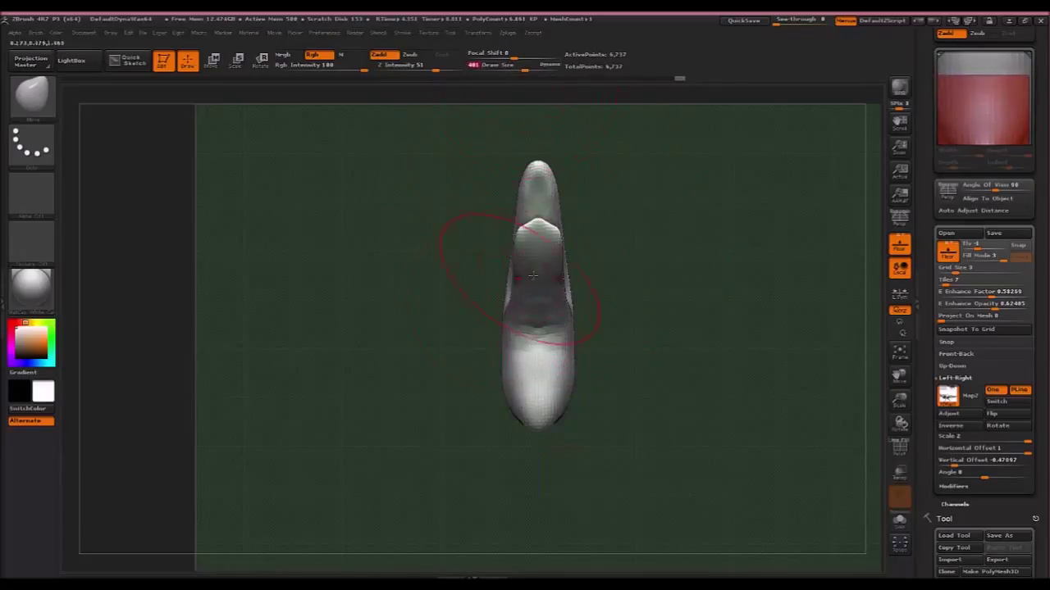
{"action": "left_click_drag", "start_coordinate": [538, 254], "coordinate": [545, 254]}
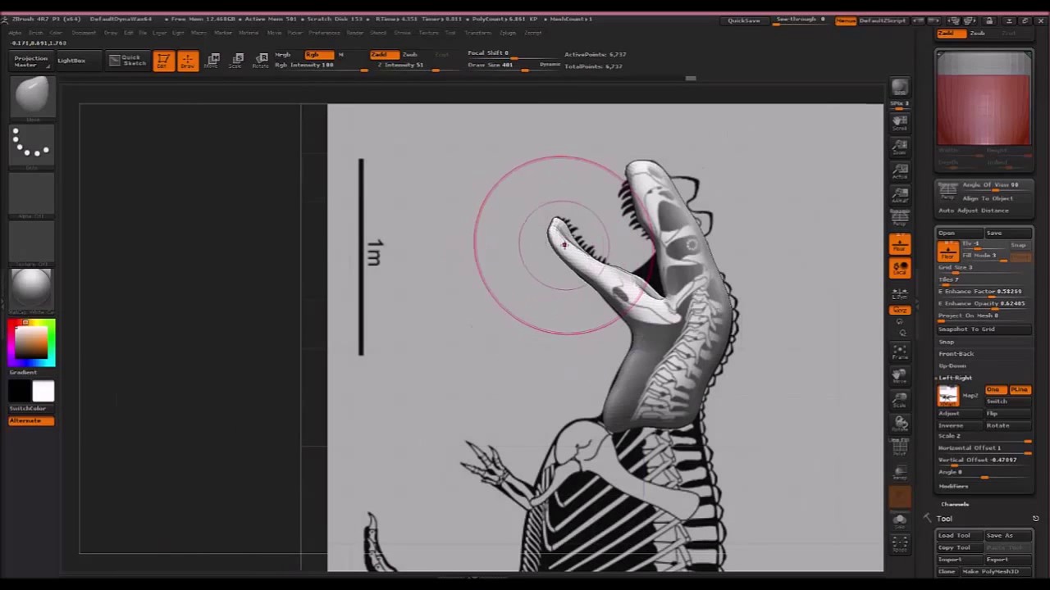
{"action": "left_click_drag", "start_coordinate": [564, 245], "coordinate": [570, 246]}
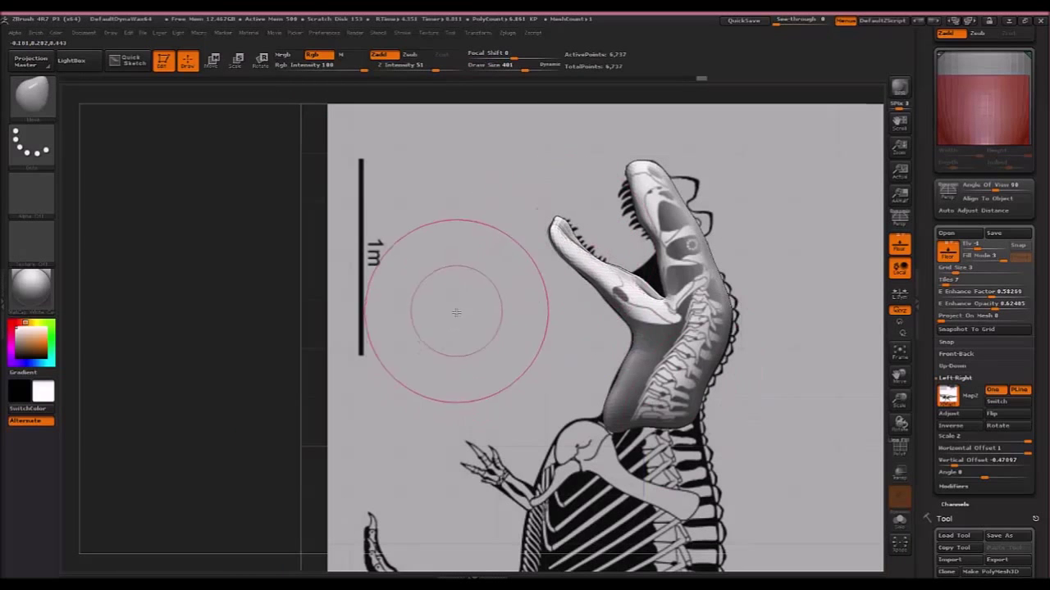
{"action": "mouse_move", "coordinate": [456, 311]}
{"action": "left_mouse_down"}
{"action": "mouse_move", "coordinate": [518, 403]}
{"action": "mouse_move", "coordinate": [556, 230]}
{"action": "left_mouse_up"}
{"action": "left_click_drag", "start_coordinate": [648, 326], "coordinate": [664, 322]}
Remesh the head and neck with DynaMesh, keeping the floor grid reference hidden only during the remesh.
{"action": "left_click_drag", "start_coordinate": [704, 250], "coordinate": [646, 410], "text": "alt"}
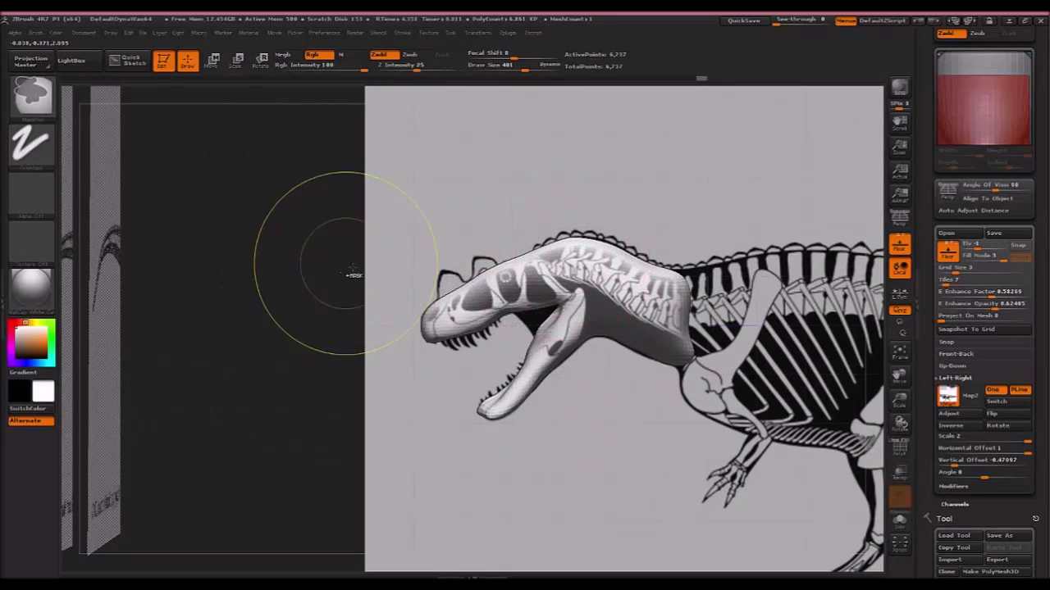
{"action": "right_click_drag", "start_coordinate": [353, 275], "coordinate": [374, 312], "text": "ctrl"}
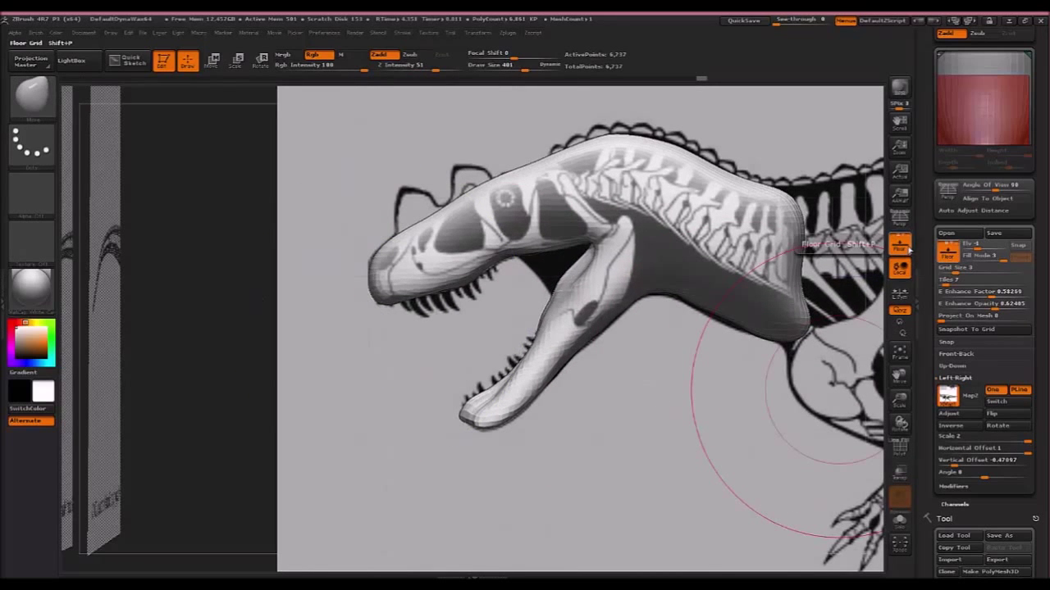
{"action": "left_click", "coordinate": [899, 245]}
{"action": "left_click_drag", "start_coordinate": [487, 434], "coordinate": [621, 389]}
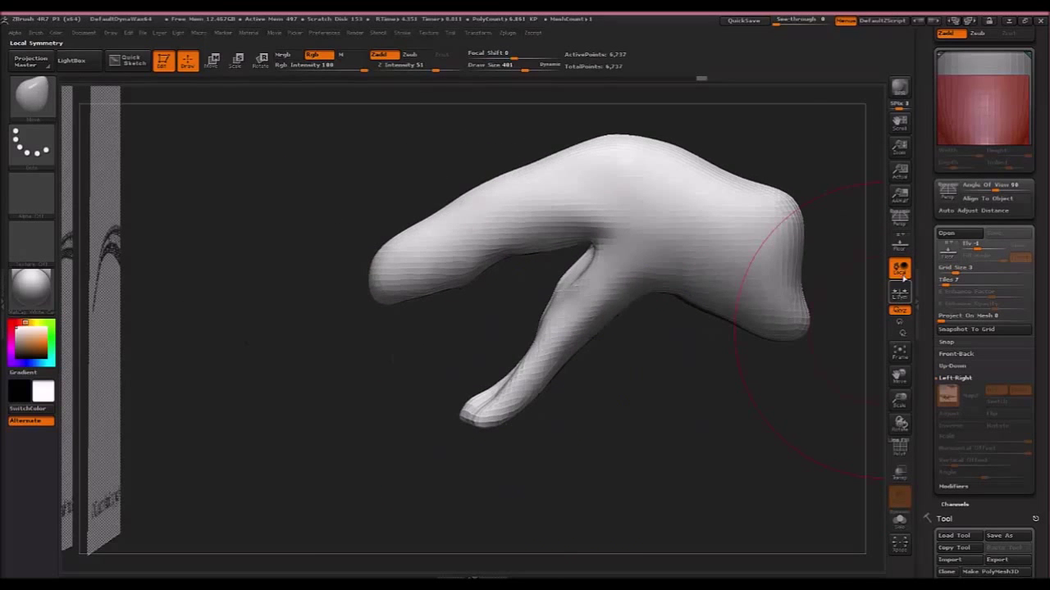
{"action": "left_click_drag", "start_coordinate": [689, 370], "coordinate": [606, 431], "text": "ctrl"}
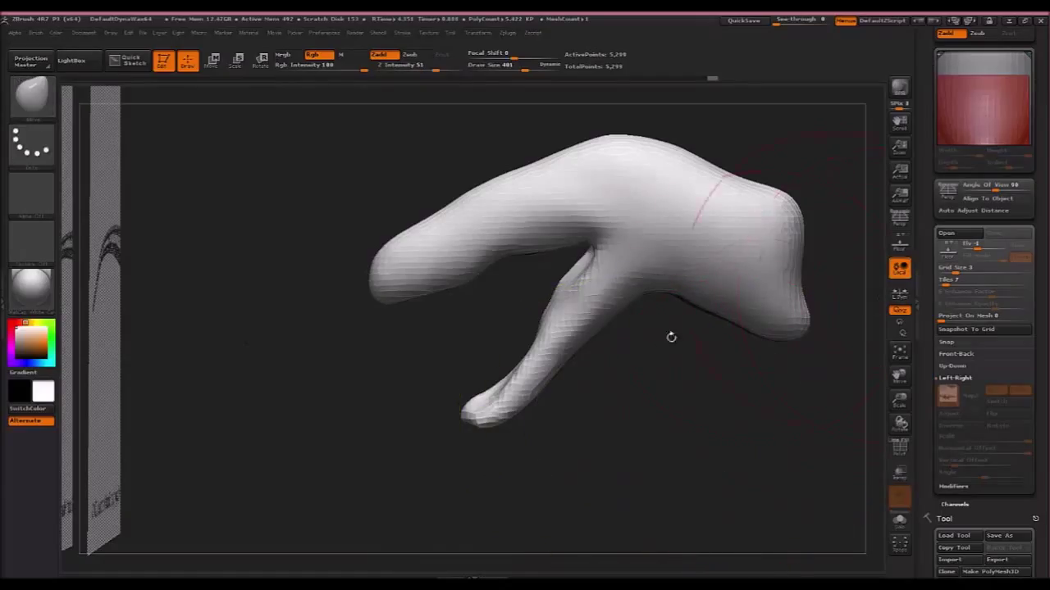
{"action": "left_click_drag", "start_coordinate": [665, 392], "coordinate": [524, 480], "text": "ctrl"}
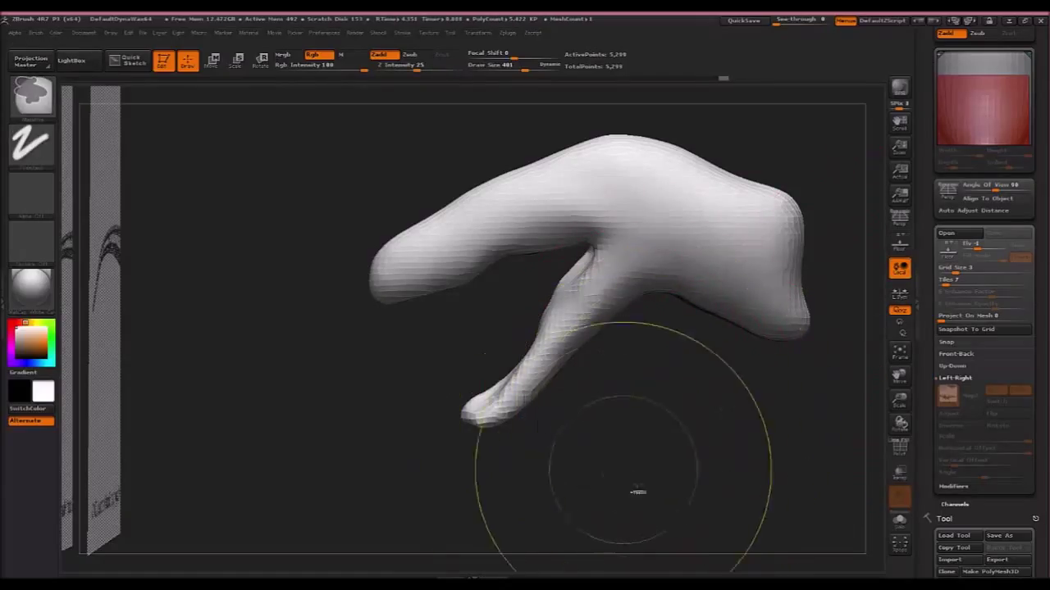
{"action": "left_click", "coordinate": [902, 248]}
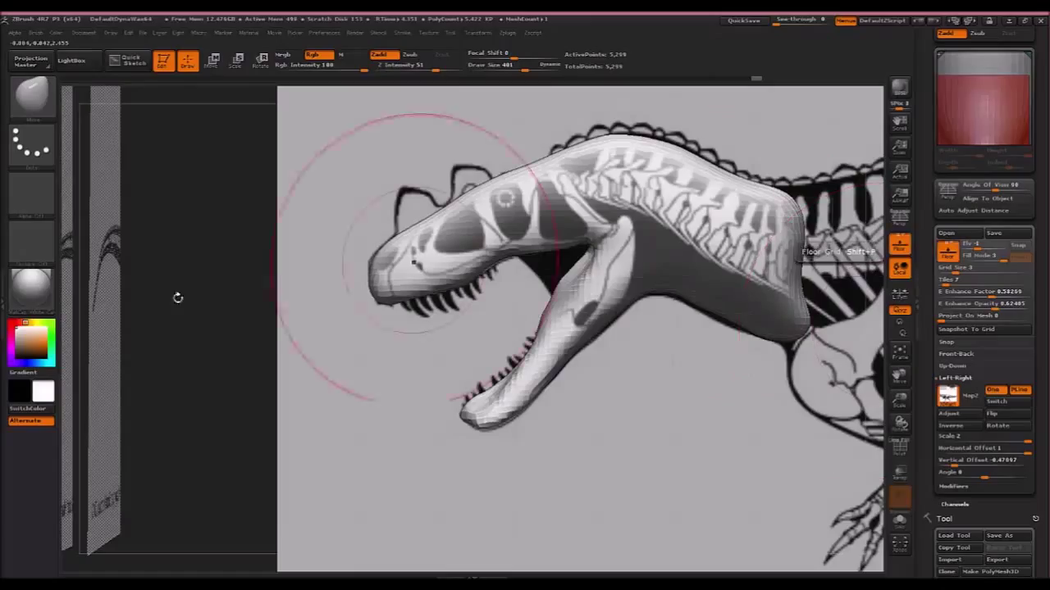
Switch to the ClayBuildup brush and set its draw size to 86.
{"action": "left_click", "coordinate": [41, 98]}
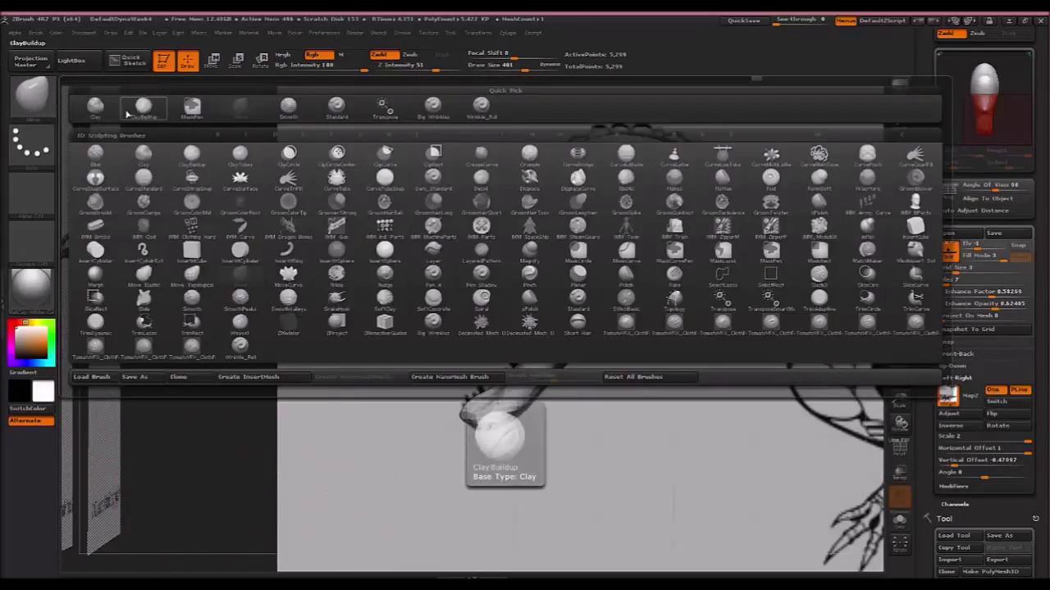
{"action": "left_click", "coordinate": [155, 117]}
{"action": "left_click", "coordinate": [49, 100]}
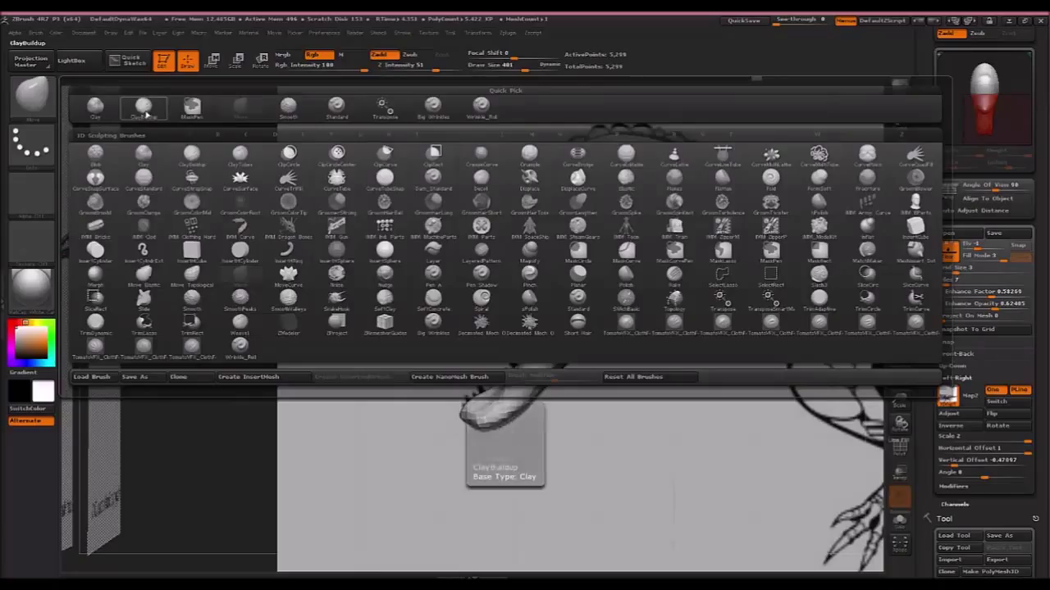
{"action": "left_click", "coordinate": [143, 105]}
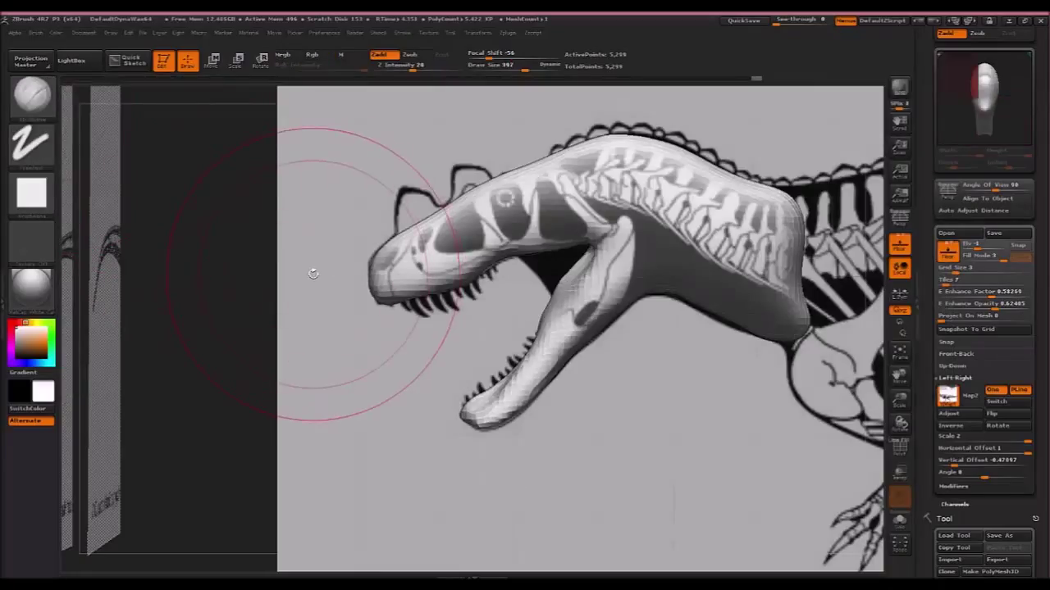
{"action": "left_click_drag", "start_coordinate": [503, 69], "coordinate": [479, 69]}
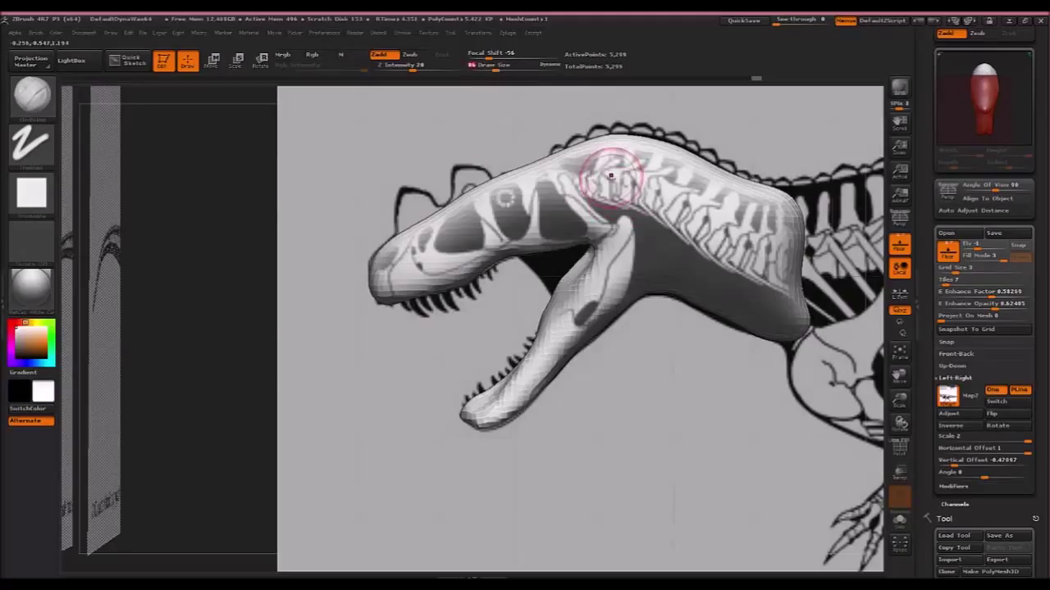
Switch to the muscle anatomy image in Photo Gallery and examine the jaw and neck muscles of skull C up close.
{"action": "right_click_drag", "start_coordinate": [637, 212], "coordinate": [526, 329], "text": "alt"}
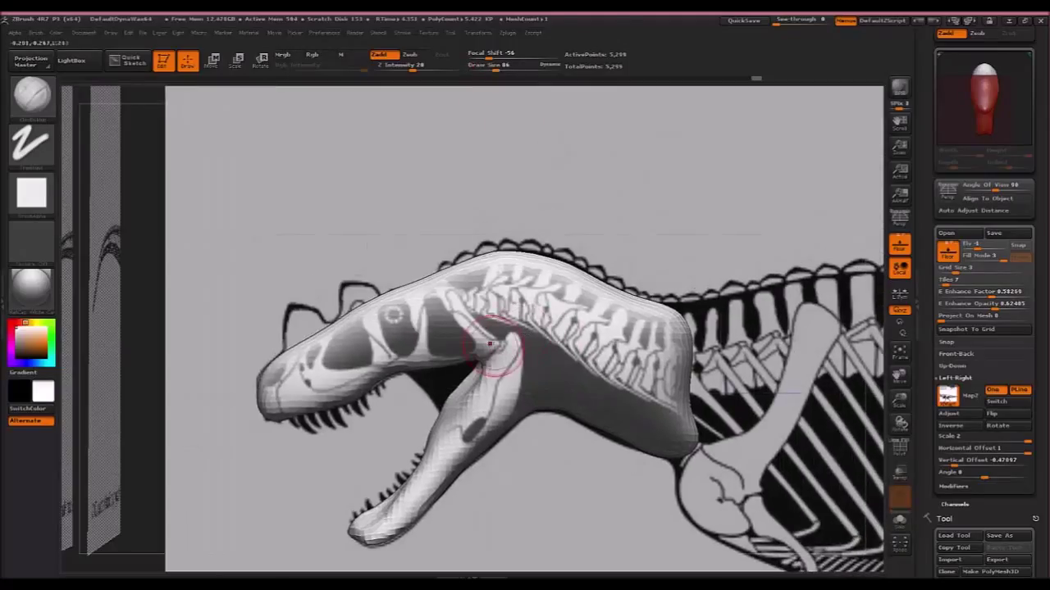
{"action": "mouse_move", "coordinate": [314, 583]}
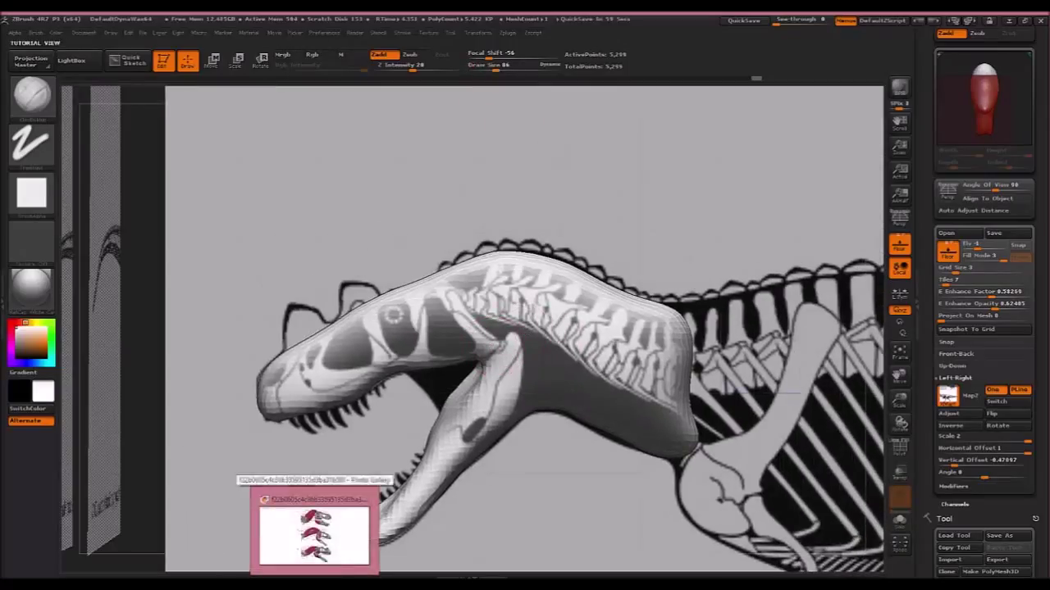
{"action": "left_click", "coordinate": [314, 535]}
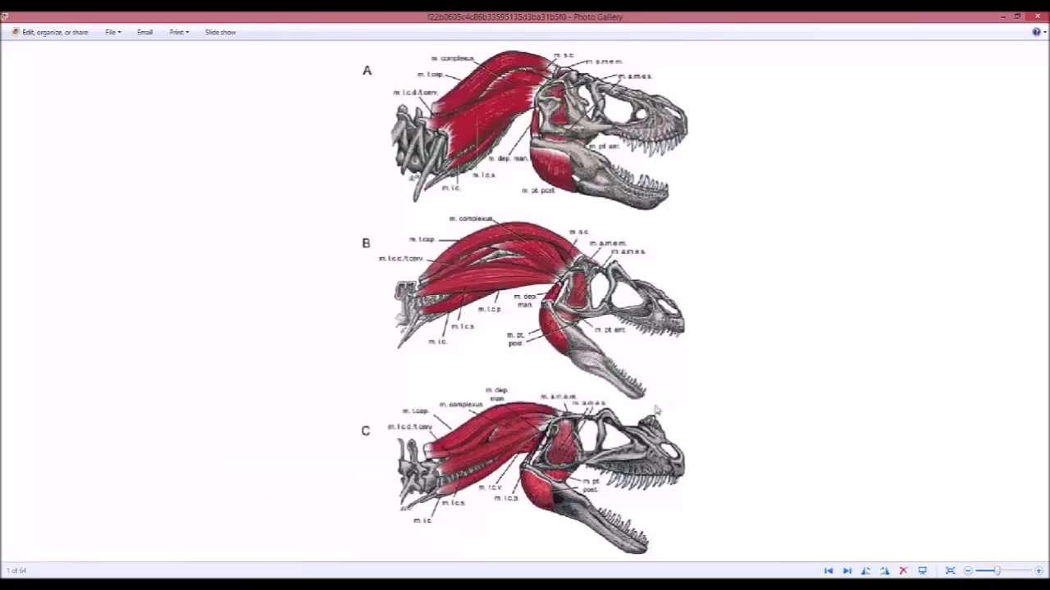
{"action": "scroll", "coordinate": [607, 474], "scroll_direction": "up", "scroll_amount": 1}
{"action": "scroll", "coordinate": [670, 333], "scroll_direction": "down", "scroll_amount": 2}
{"action": "scroll", "coordinate": [666, 139], "scroll_direction": "up", "scroll_amount": 1}
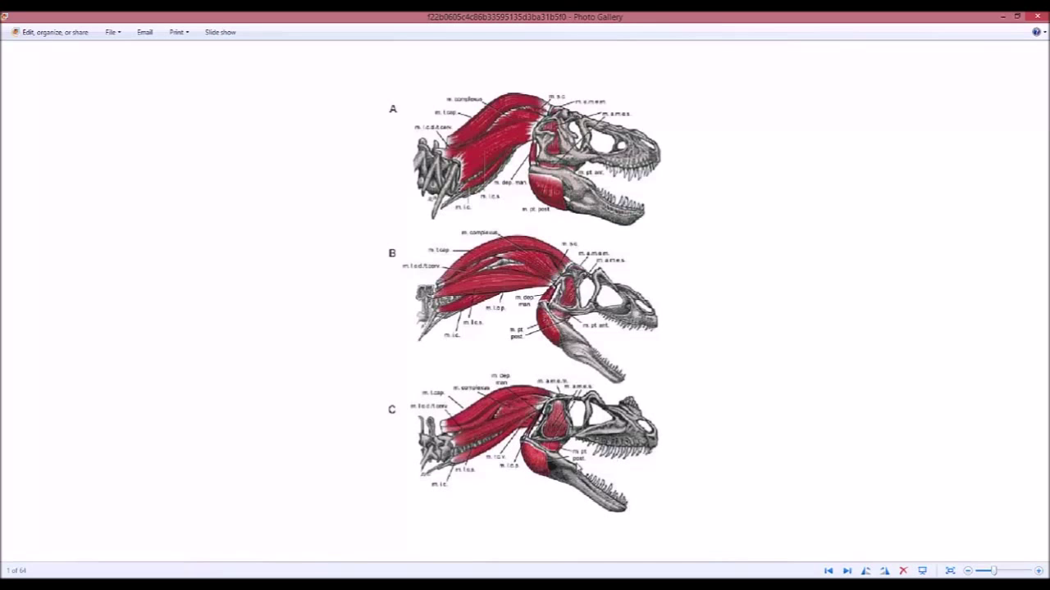
{"action": "scroll", "coordinate": [578, 447], "scroll_direction": "up", "scroll_amount": 5}
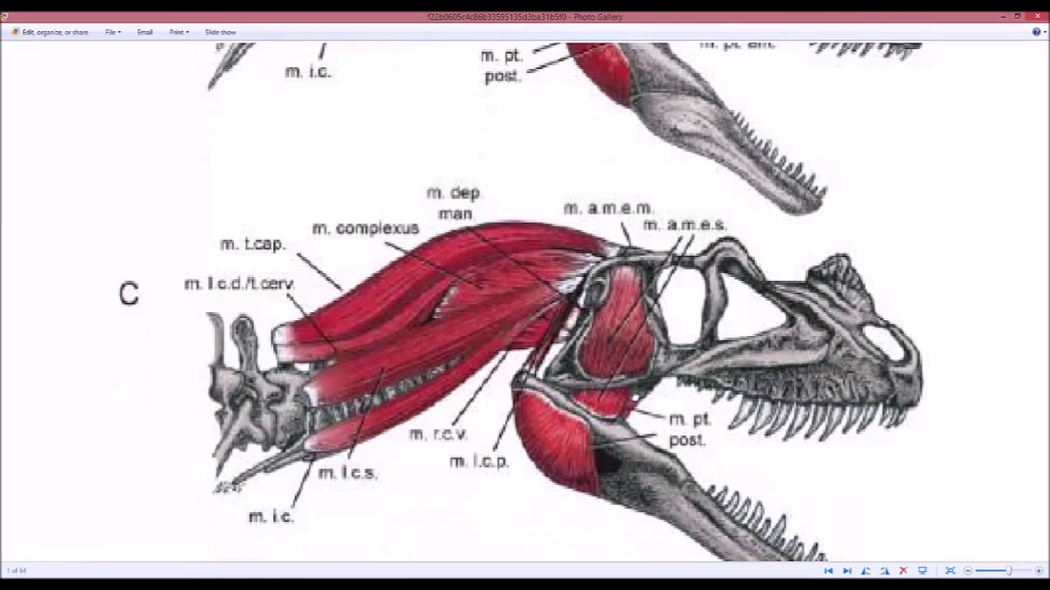
{"action": "left_click_drag", "start_coordinate": [635, 397], "coordinate": [638, 393]}
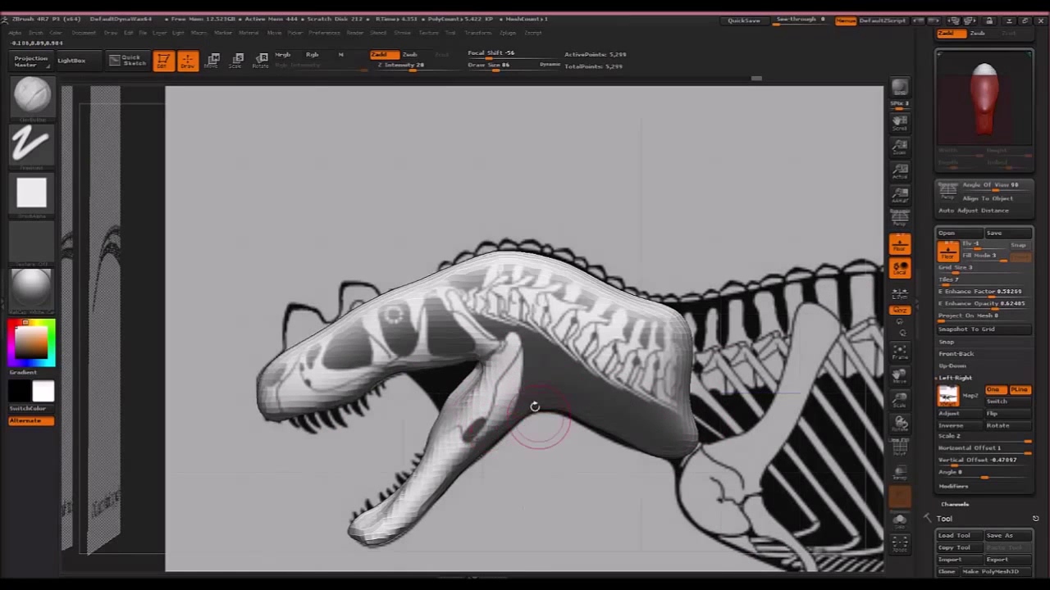
Back in ZBrush, carve into the throat behind the jaw hinge with ClayBuildup and remesh the model.
{"action": "right_click_drag", "start_coordinate": [534, 406], "coordinate": [540, 436], "text": "ctrl"}
{"action": "left_click_drag", "start_coordinate": [533, 433], "coordinate": [569, 367]}
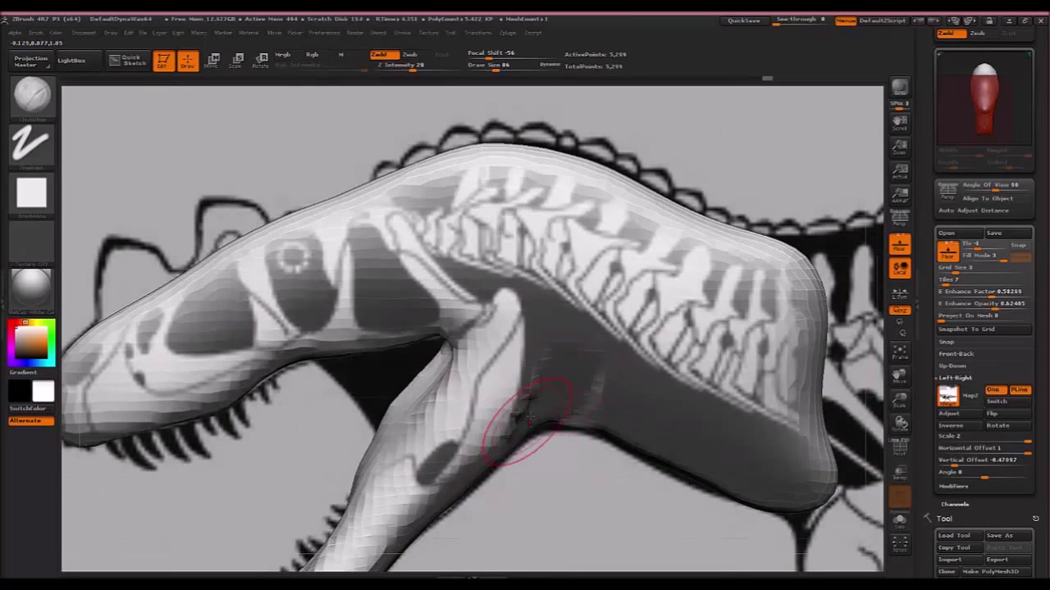
{"action": "mouse_move", "coordinate": [526, 420]}
{"action": "left_mouse_down"}
{"action": "mouse_move", "coordinate": [563, 373]}
{"action": "mouse_move", "coordinate": [563, 433]}
{"action": "mouse_move", "coordinate": [550, 399]}
{"action": "mouse_move", "coordinate": [611, 443]}
{"action": "mouse_move", "coordinate": [645, 451]}
{"action": "left_mouse_up"}
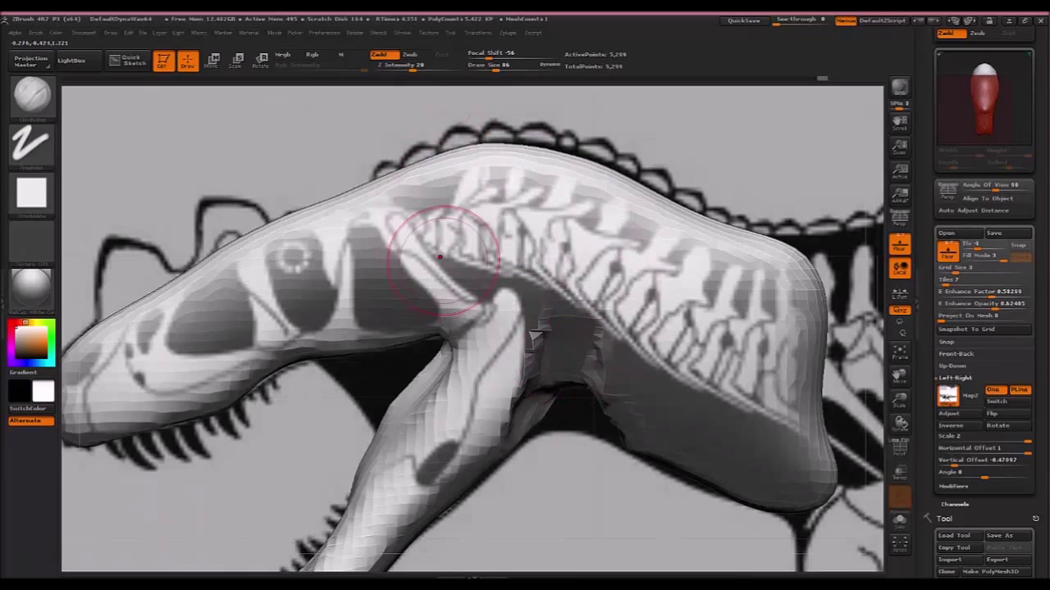
{"action": "mouse_move", "coordinate": [421, 258]}
{"action": "left_mouse_down"}
{"action": "mouse_move", "coordinate": [365, 274]}
{"action": "mouse_move", "coordinate": [338, 258]}
{"action": "left_mouse_up"}
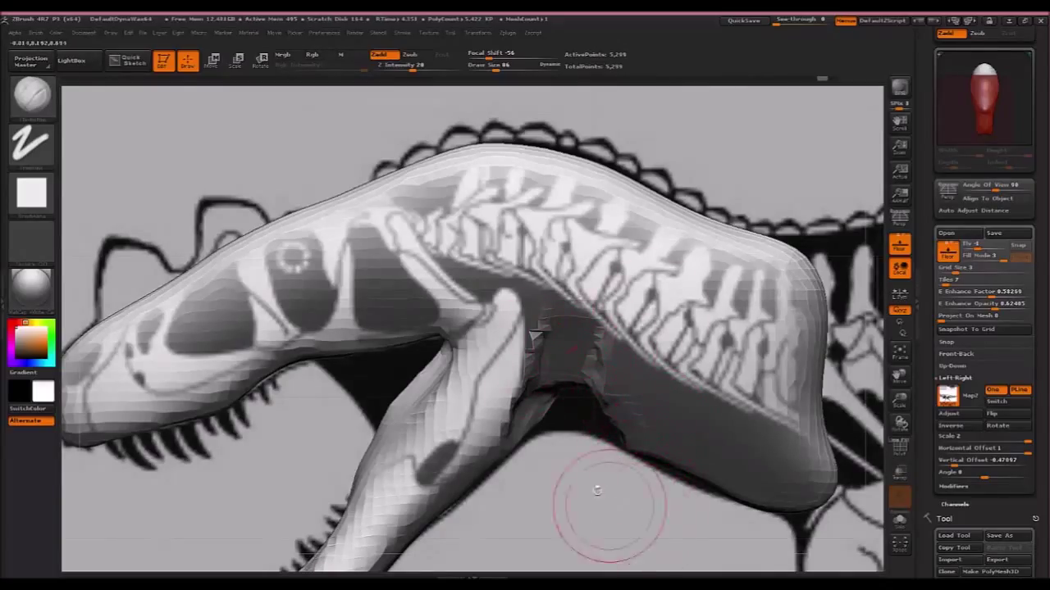
{"action": "key", "text": "ctrl"}
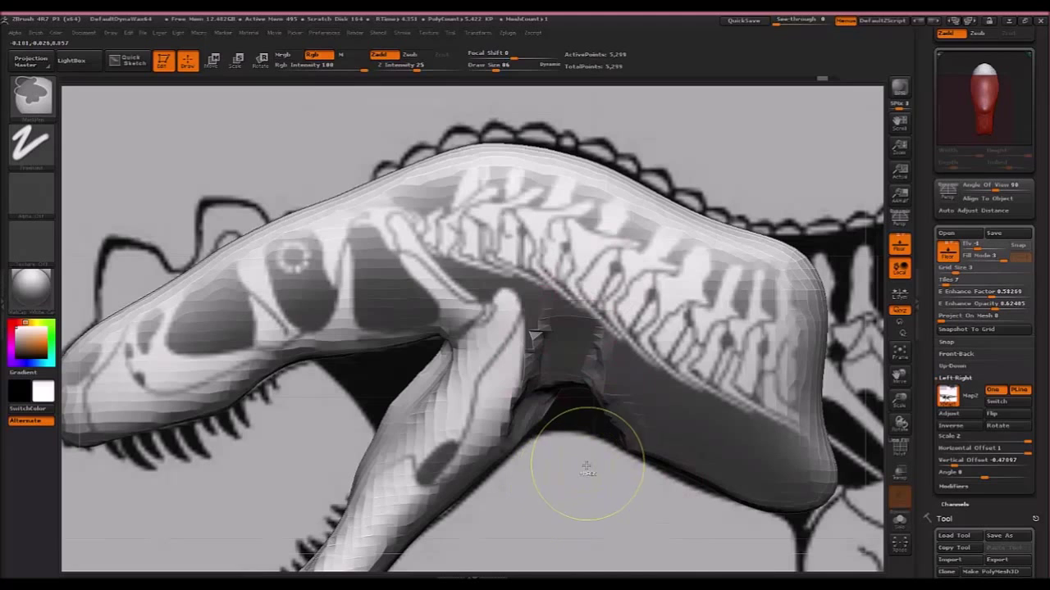
{"action": "key", "text": "b"}
{"action": "key", "text": "s"}
{"action": "key", "text": "t"}
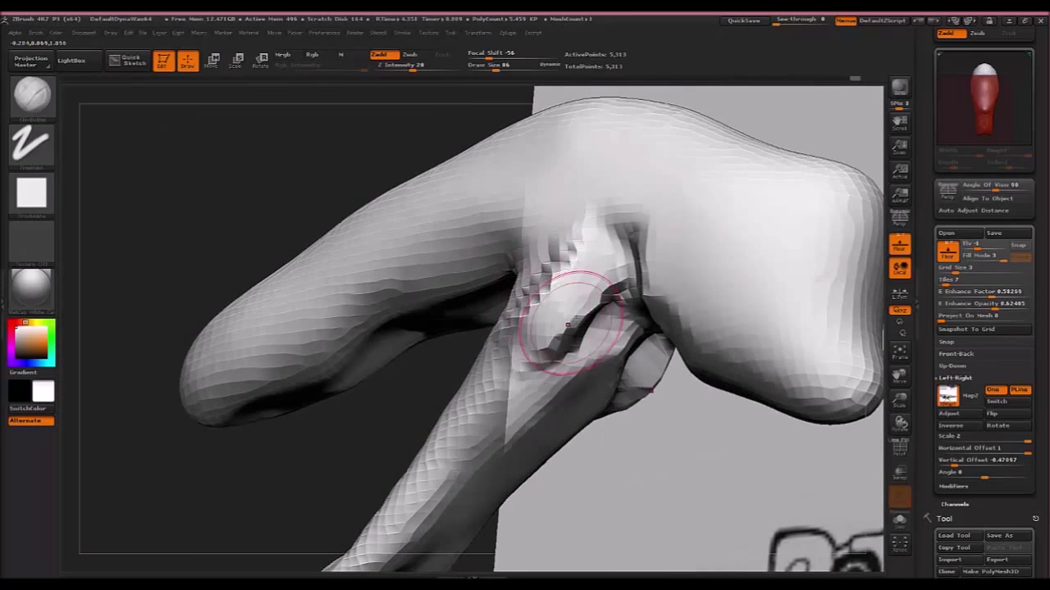
Build up the jaw muscle bulge at the rear of the lower jaw with ClayBuildup and remesh the model.
{"action": "mouse_move", "coordinate": [562, 328]}
{"action": "left_mouse_down"}
{"action": "mouse_move", "coordinate": [468, 398]}
{"action": "mouse_move", "coordinate": [563, 320]}
{"action": "left_mouse_up"}
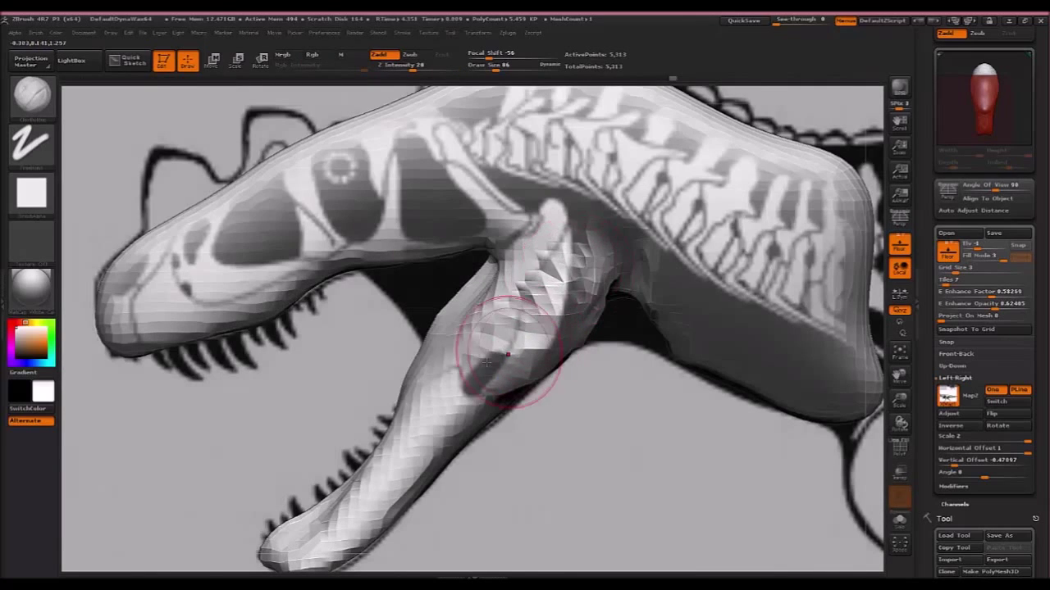
{"action": "left_click_drag", "start_coordinate": [574, 394], "coordinate": [596, 297]}
{"action": "left_click_drag", "start_coordinate": [673, 312], "coordinate": [596, 300]}
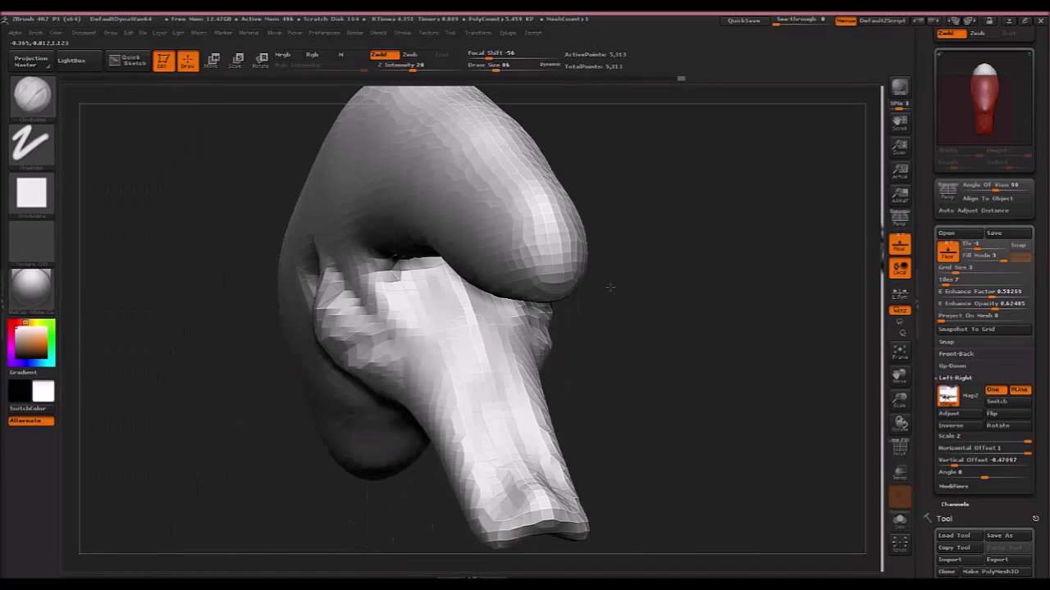
{"action": "left_click_drag", "start_coordinate": [777, 255], "coordinate": [699, 328], "text": "ctrl"}
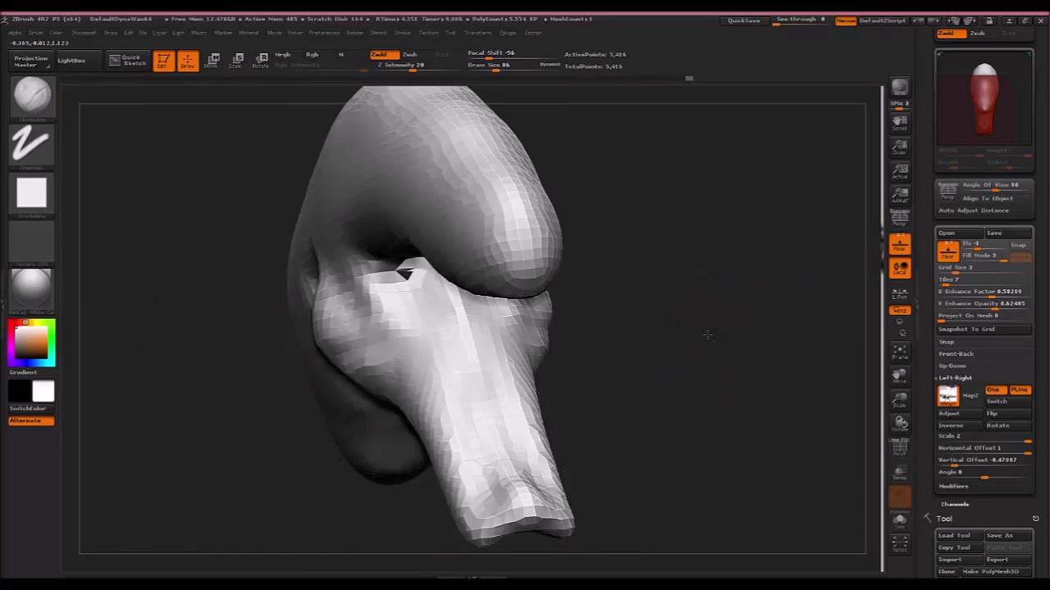
Smooth the muscle bulge at the rear of the lower jaw with the Smooth brush.
{"action": "mouse_move", "coordinate": [707, 334]}
{"action": "left_mouse_down"}
{"action": "mouse_move", "coordinate": [694, 323]}
{"action": "mouse_move", "coordinate": [668, 343]}
{"action": "left_mouse_up"}
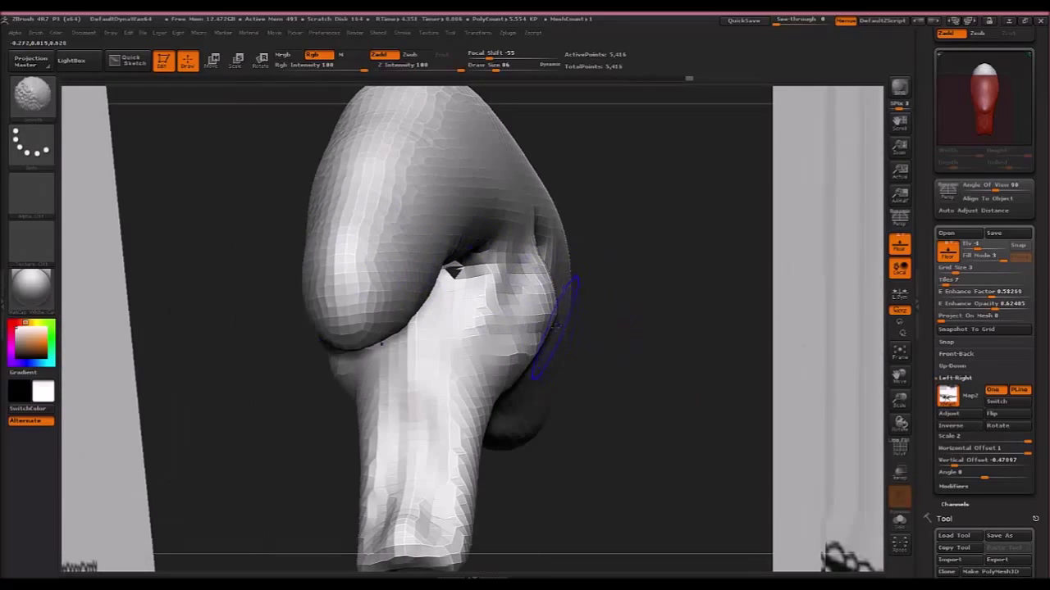
{"action": "key", "text": "shift"}
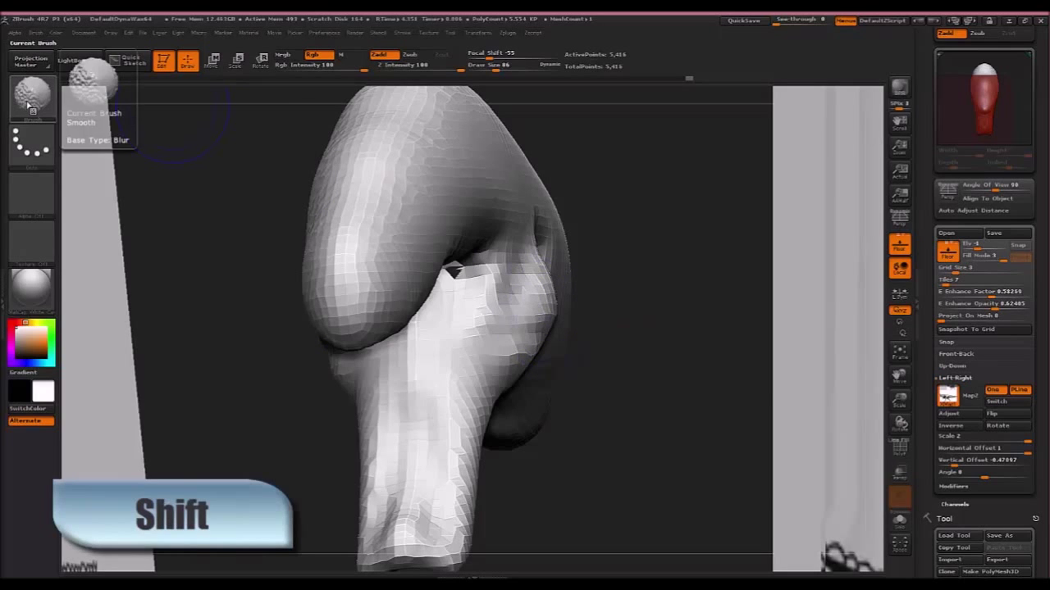
{"action": "left_click_drag", "start_coordinate": [566, 305], "coordinate": [522, 312], "text": "shift"}
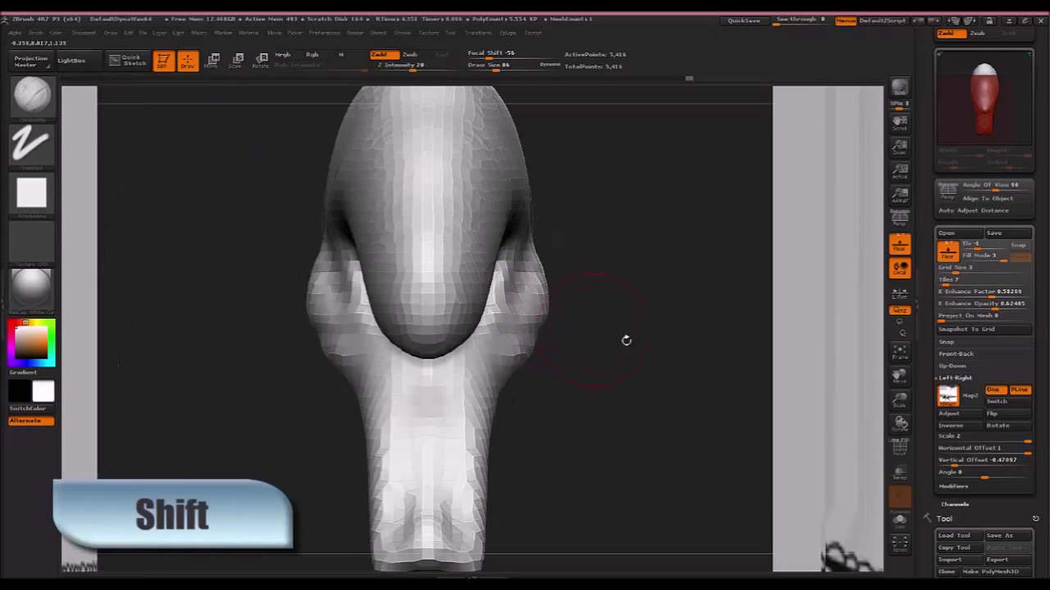
{"action": "left_click_drag", "start_coordinate": [626, 339], "coordinate": [530, 304]}
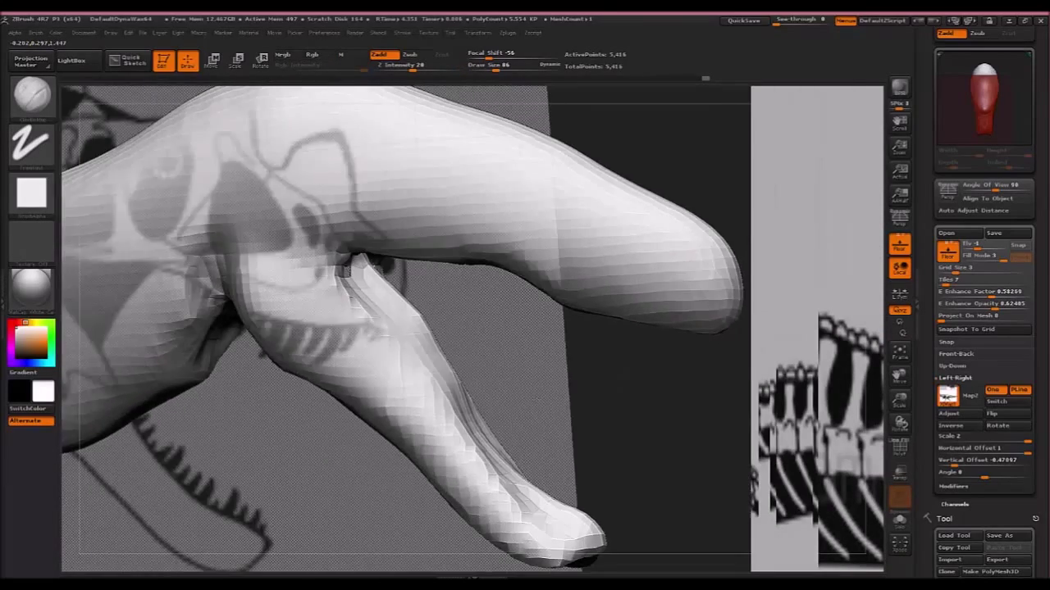
Build up the jaw hinge and the side of the neck just behind it with ClayBuildup, and remesh the model.
{"action": "left_click_drag", "start_coordinate": [350, 298], "coordinate": [424, 385]}
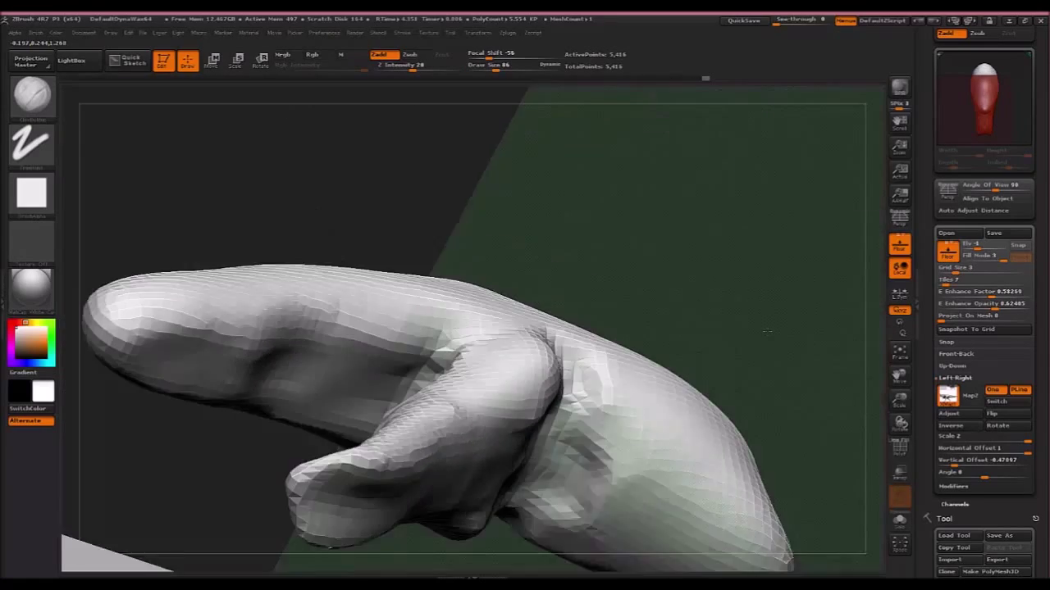
{"action": "left_click_drag", "start_coordinate": [738, 344], "coordinate": [753, 337]}
{"action": "mouse_move", "coordinate": [640, 469]}
{"action": "left_mouse_down"}
{"action": "mouse_move", "coordinate": [645, 423]}
{"action": "mouse_move", "coordinate": [574, 449]}
{"action": "mouse_move", "coordinate": [585, 431]}
{"action": "left_mouse_up"}
{"action": "mouse_move", "coordinate": [585, 525]}
{"action": "left_mouse_down"}
{"action": "mouse_move", "coordinate": [621, 494]}
{"action": "mouse_move", "coordinate": [563, 324]}
{"action": "mouse_move", "coordinate": [575, 386]}
{"action": "left_mouse_up"}
{"action": "mouse_move", "coordinate": [575, 386]}
{"action": "right_mouse_down"}
{"action": "mouse_move", "coordinate": [504, 434]}
{"action": "mouse_move", "coordinate": [501, 367]}
{"action": "mouse_move", "coordinate": [415, 356]}
{"action": "mouse_move", "coordinate": [410, 446]}
{"action": "right_mouse_up"}
{"action": "right_click_drag", "start_coordinate": [368, 197], "coordinate": [399, 339], "text": "alt"}
{"action": "left_click_drag", "start_coordinate": [871, 327], "coordinate": [792, 368], "text": "ctrl"}
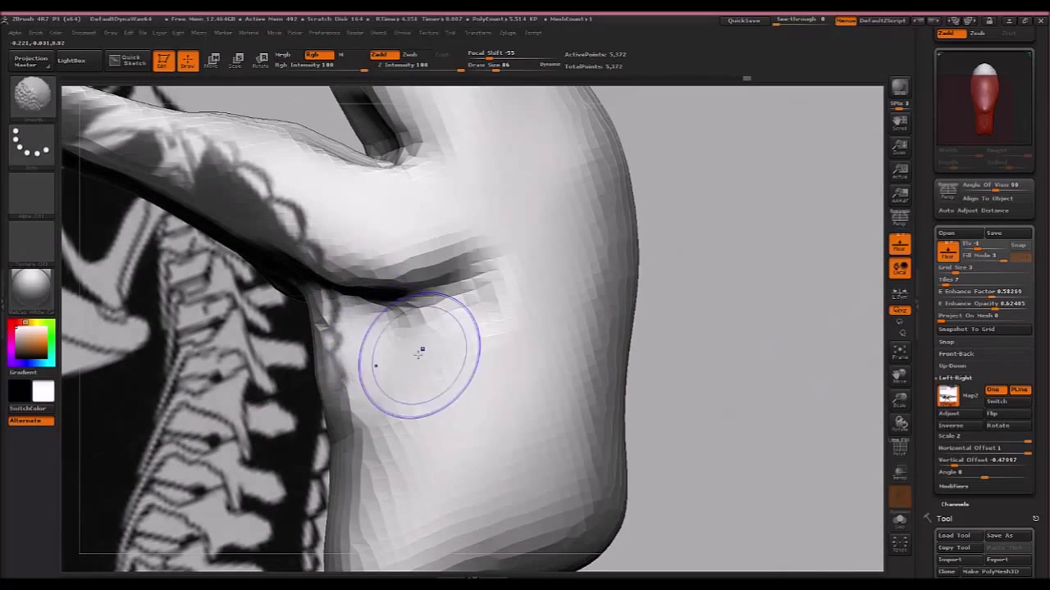
Smooth the neck surface below and behind the jaw, and remesh the model.
{"action": "mouse_move", "coordinate": [386, 337]}
{"action": "left_mouse_down"}
{"action": "mouse_move", "coordinate": [405, 354]}
{"action": "mouse_move", "coordinate": [369, 344]}
{"action": "left_mouse_up"}
{"action": "left_click_drag", "start_coordinate": [864, 321], "coordinate": [743, 387], "text": "ctrl"}
{"action": "mouse_move", "coordinate": [672, 408]}
{"action": "left_mouse_down"}
{"action": "mouse_move", "coordinate": [574, 353]}
{"action": "mouse_move", "coordinate": [361, 410]}
{"action": "mouse_move", "coordinate": [414, 476]}
{"action": "left_mouse_up"}
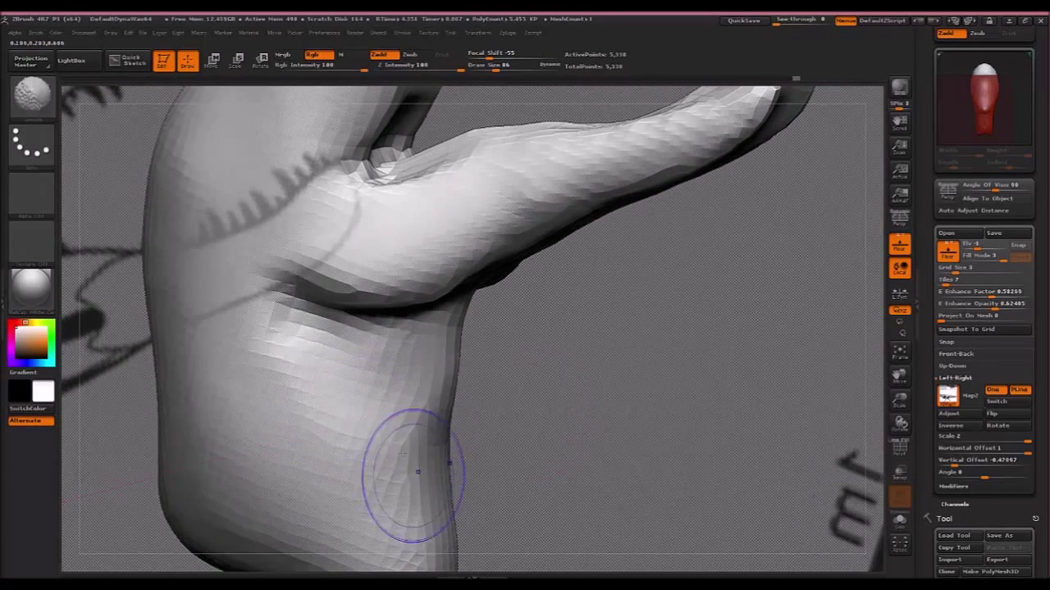
{"action": "left_click_drag", "start_coordinate": [687, 423], "coordinate": [473, 322]}
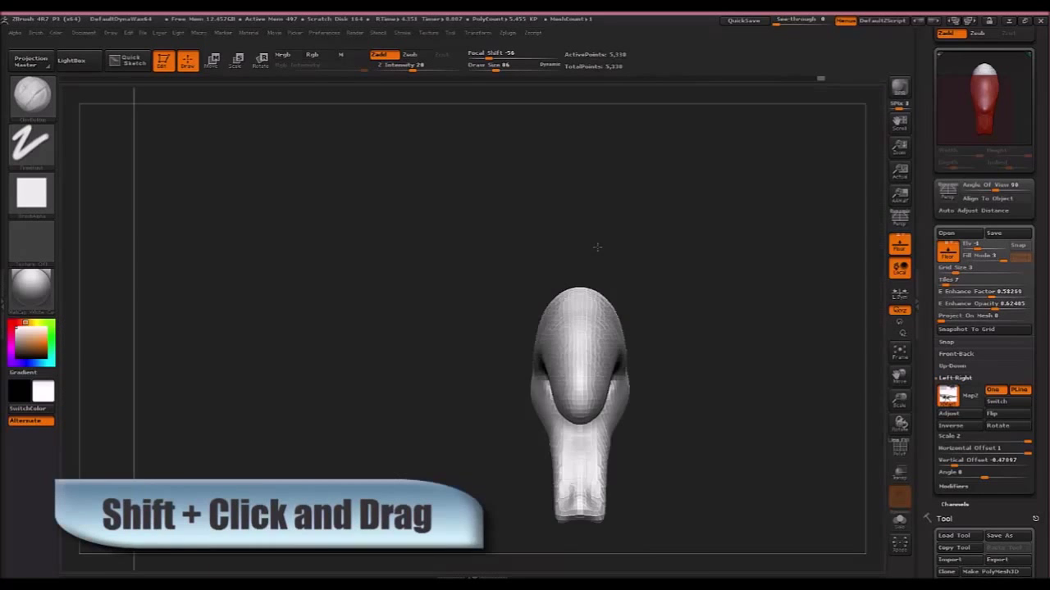
Build up the base of the nasal horn on top of the snout with a smaller ClayBuildup brush.
{"action": "mouse_move", "coordinate": [597, 247]}
{"action": "left_mouse_down", "text": "shift"}
{"action": "mouse_move", "coordinate": [586, 243]}
{"action": "mouse_move", "coordinate": [575, 318]}
{"action": "mouse_move", "coordinate": [546, 296]}
{"action": "left_mouse_up", "text": "shift"}
{"action": "mouse_move", "coordinate": [479, 512]}
{"action": "right_mouse_down", "text": "alt"}
{"action": "mouse_move", "coordinate": [493, 342]}
{"action": "mouse_move", "coordinate": [495, 456]}
{"action": "right_mouse_up", "text": "alt"}
{"action": "left_click_drag", "start_coordinate": [331, 248], "coordinate": [457, 378], "text": "alt"}
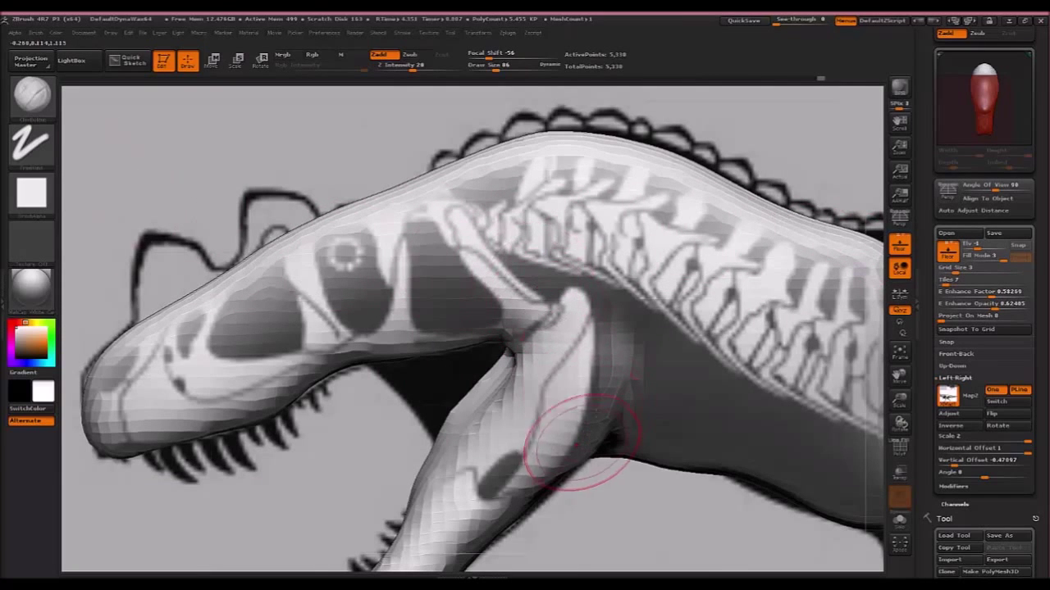
{"action": "right_click_drag", "start_coordinate": [348, 316], "coordinate": [533, 351], "text": "alt"}
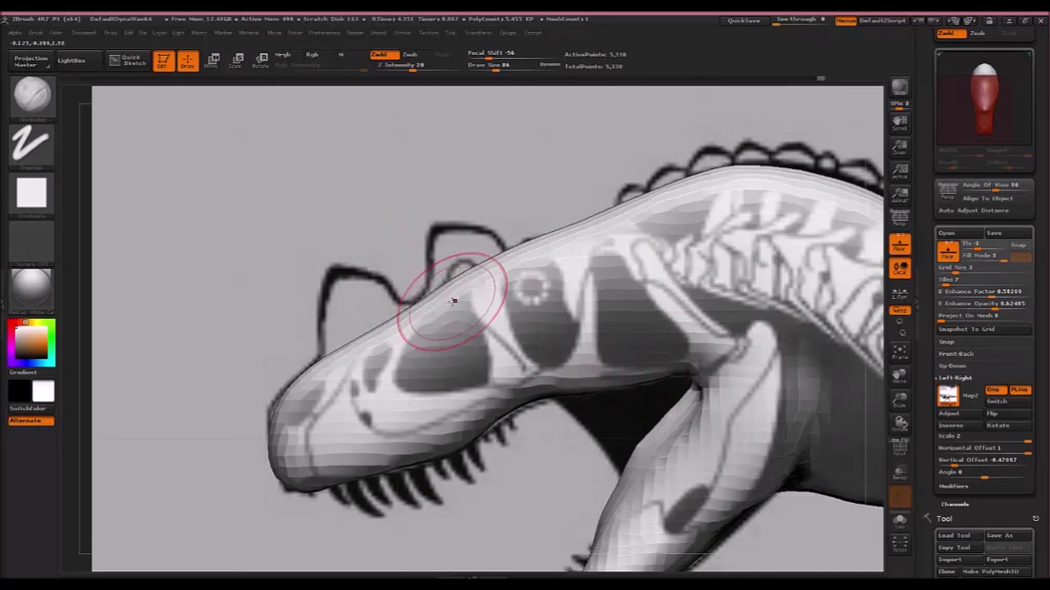
{"action": "key", "text": "["}
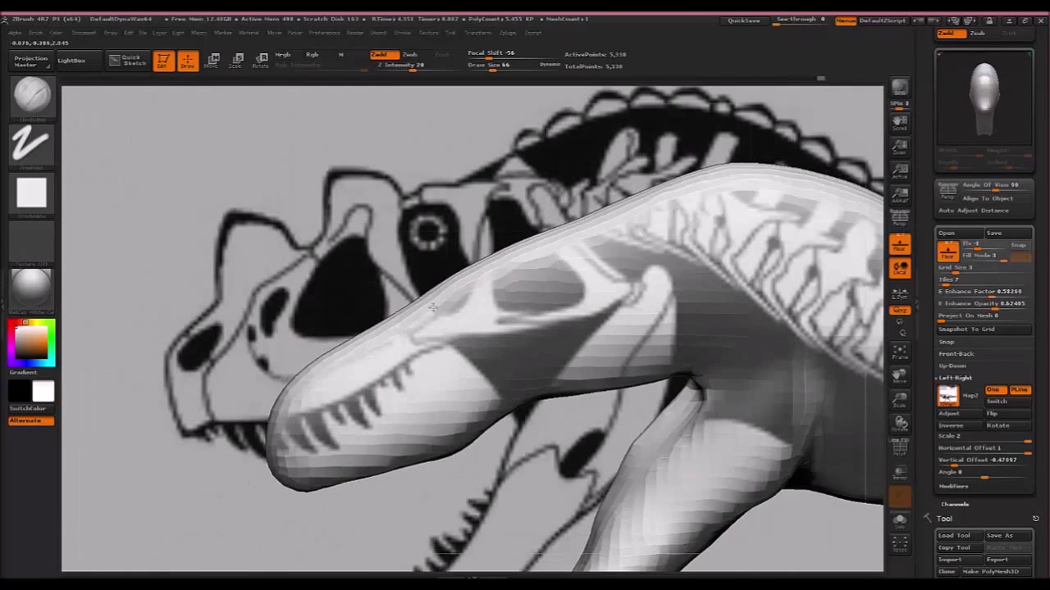
{"action": "key", "text": "b"}
{"action": "key", "text": "c"}
{"action": "key", "text": "b"}
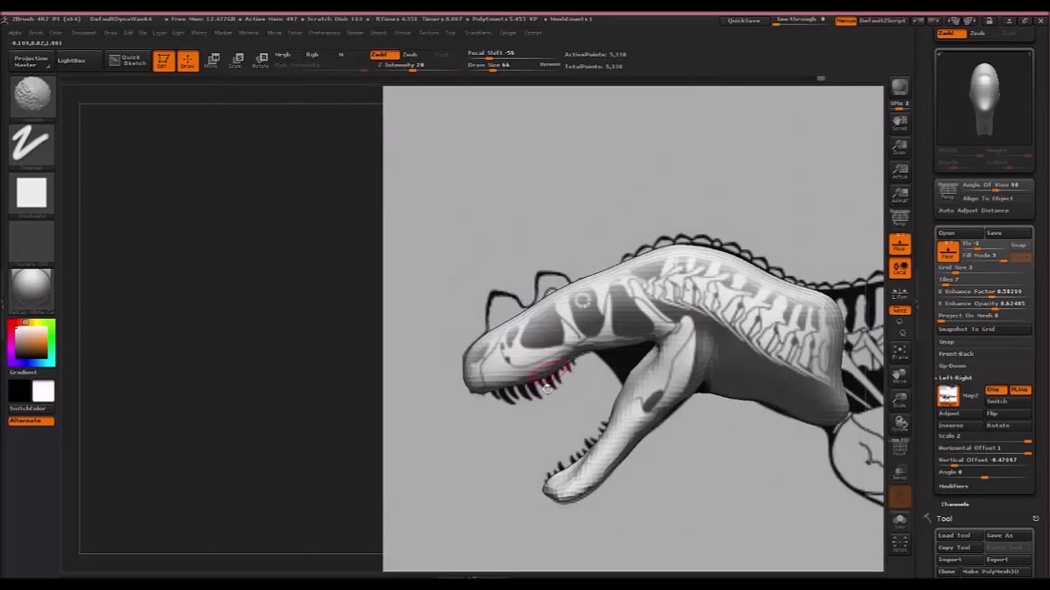
{"action": "right_click_drag", "start_coordinate": [541, 327], "coordinate": [475, 324], "text": "ctrl"}
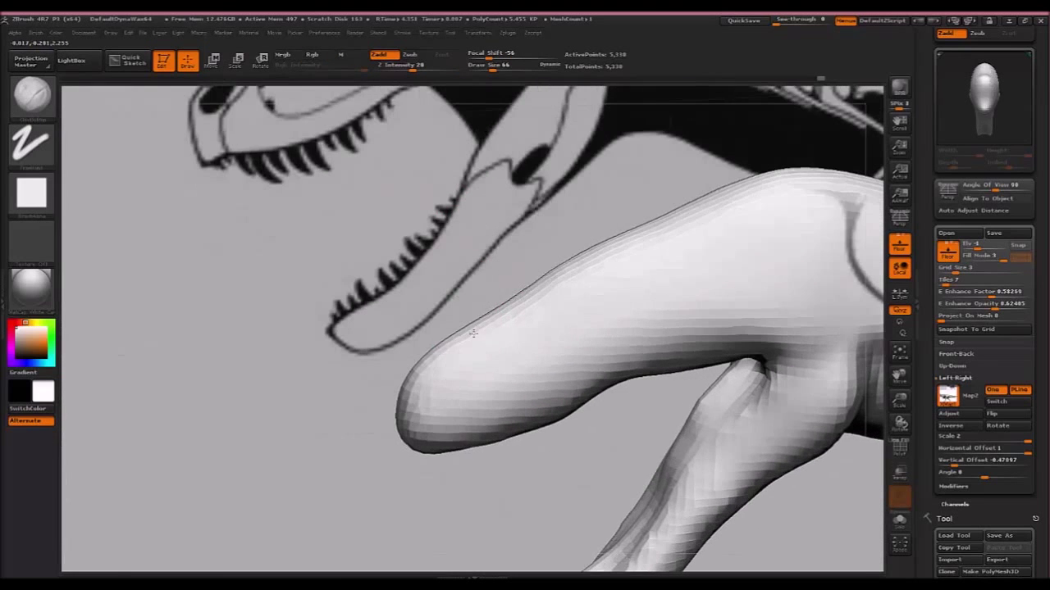
{"action": "mouse_move", "coordinate": [484, 327]}
{"action": "left_mouse_down"}
{"action": "mouse_move", "coordinate": [481, 319]}
{"action": "mouse_move", "coordinate": [494, 320]}
{"action": "left_mouse_up"}
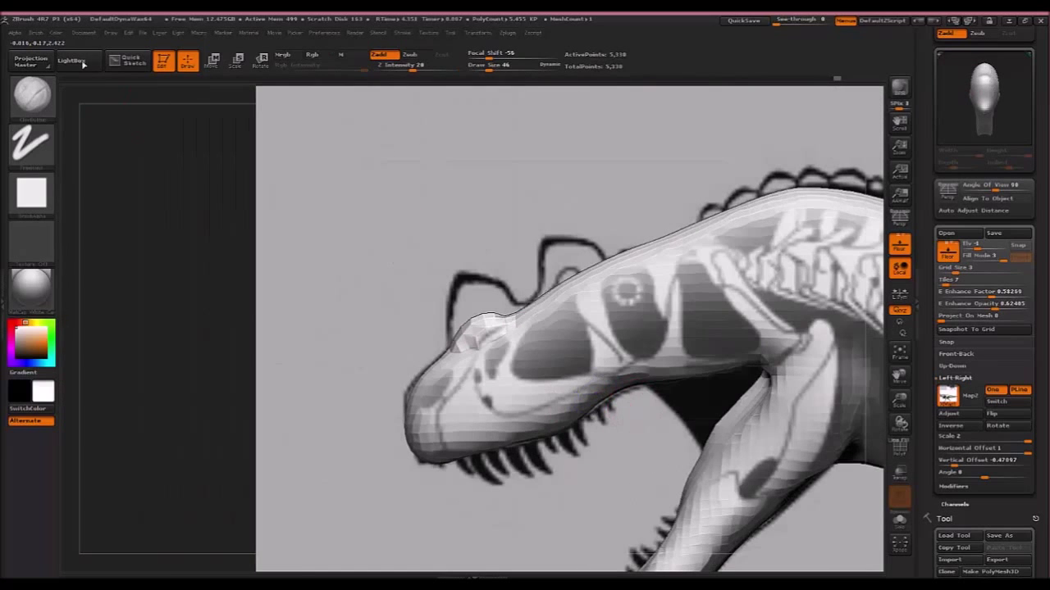
Pull the nasal horn up to the reference outline with the Move brush, and remesh the model.
{"action": "key", "text": "b"}
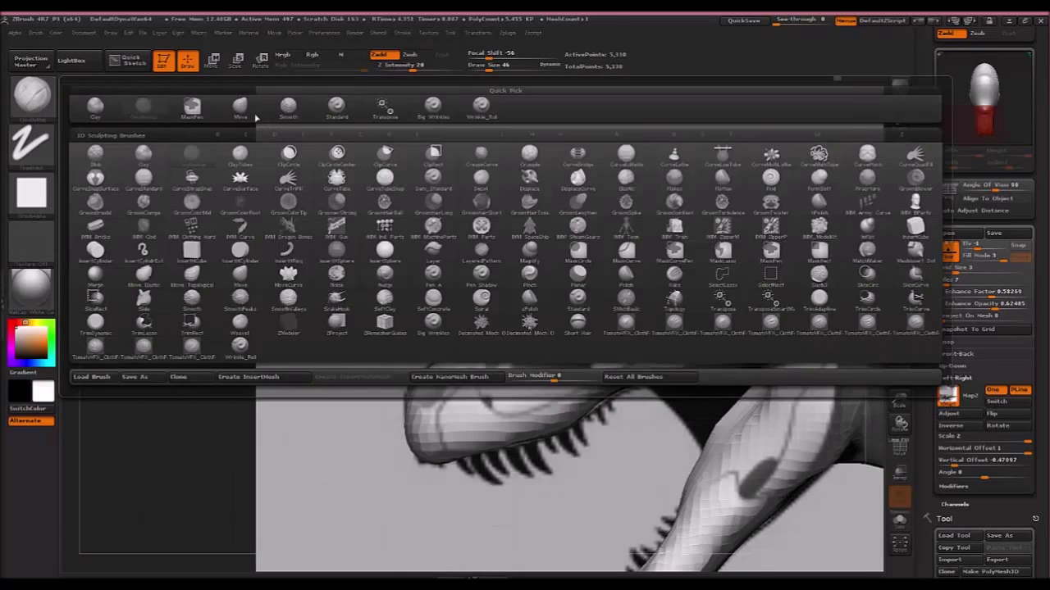
{"action": "left_click", "coordinate": [441, 242]}
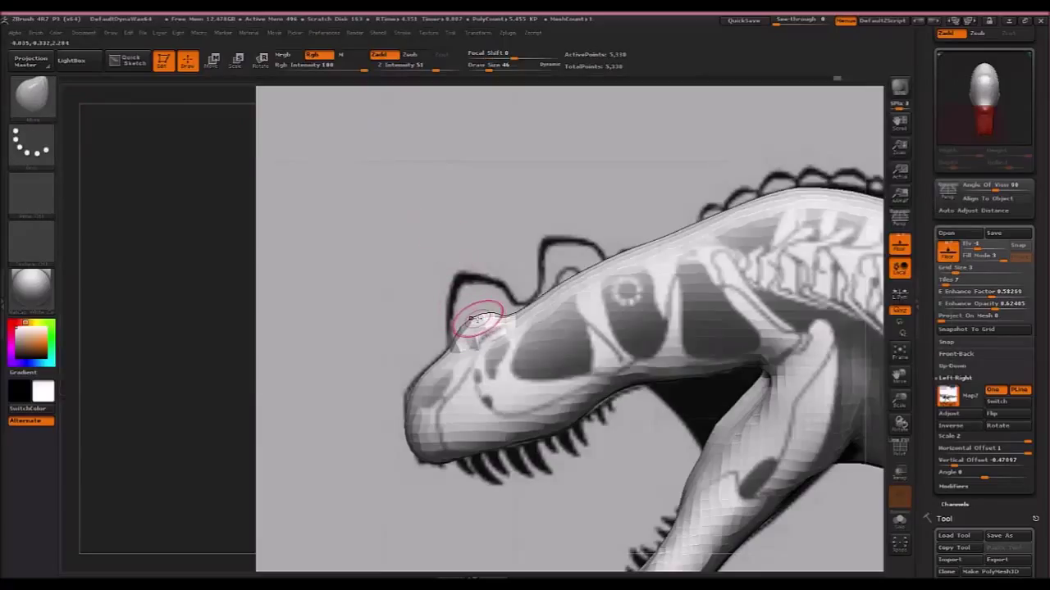
{"action": "key", "text": "bracketright"}
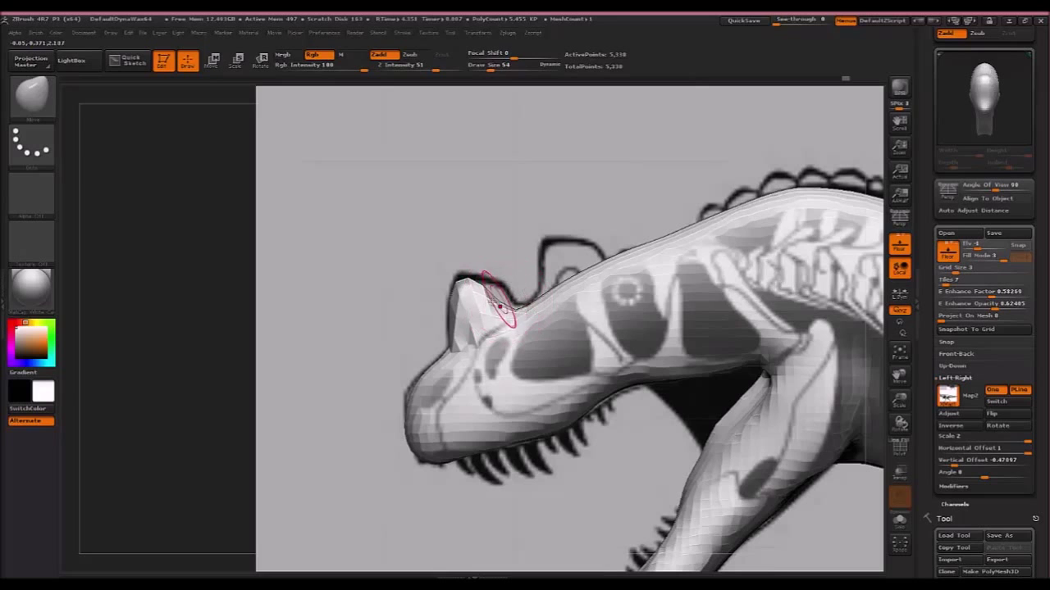
{"action": "mouse_move", "coordinate": [495, 275]}
{"action": "left_mouse_down"}
{"action": "mouse_move", "coordinate": [566, 320]}
{"action": "mouse_move", "coordinate": [476, 317]}
{"action": "left_mouse_up"}
{"action": "key", "text": "bracketright"}
{"action": "key", "text": "bracketright"}
{"action": "key", "text": "bracketright"}
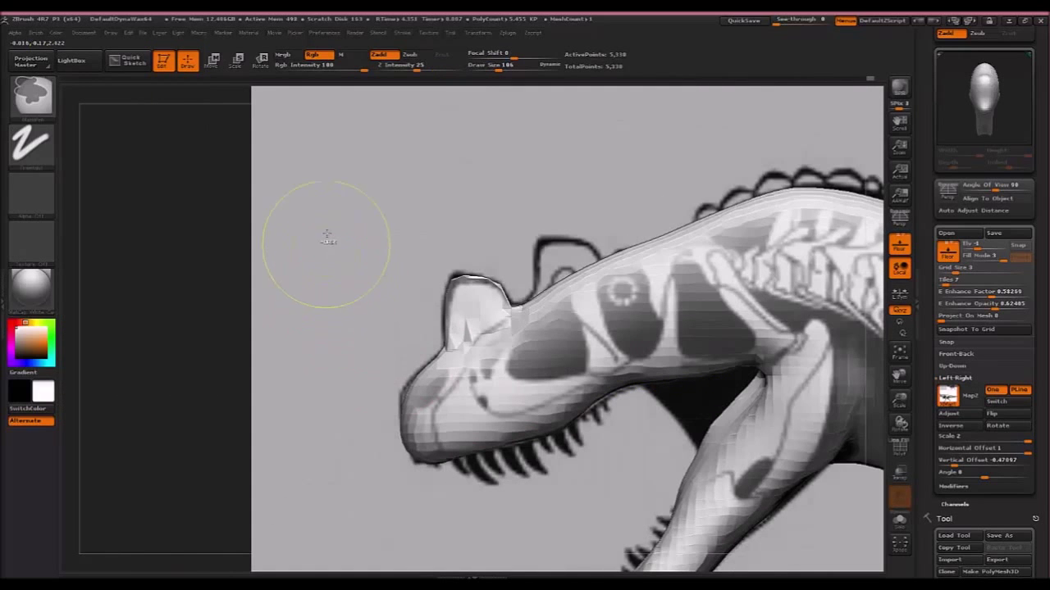
{"action": "mouse_move", "coordinate": [345, 214]}
{"action": "left_mouse_down", "text": "ctrl"}
{"action": "mouse_move", "coordinate": [245, 296]}
{"action": "mouse_move", "coordinate": [206, 309]}
{"action": "left_mouse_up", "text": "ctrl"}
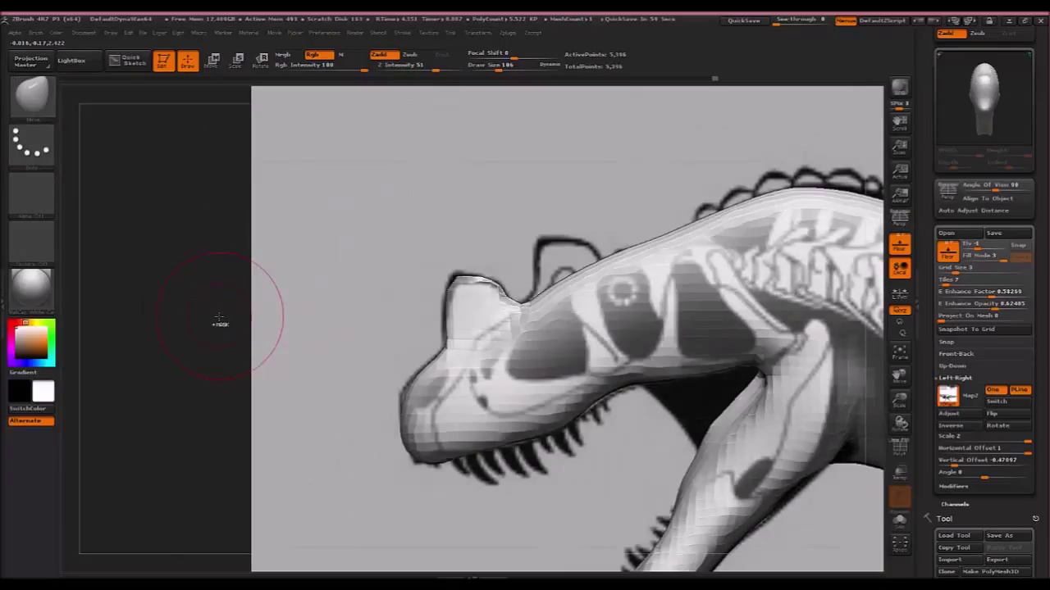
Carve the eye socket and the skull opening in front of it with ClayBuildup, and remesh the model.
{"action": "left_click", "coordinate": [31, 95]}
{"action": "left_click", "coordinate": [145, 115]}
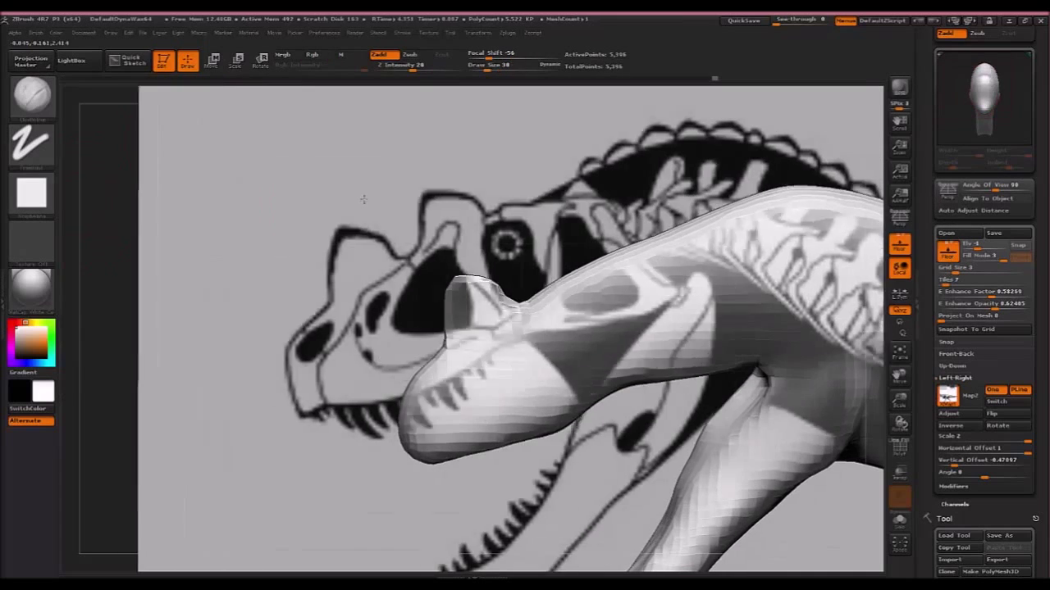
{"action": "left_click_drag", "start_coordinate": [363, 199], "coordinate": [383, 223]}
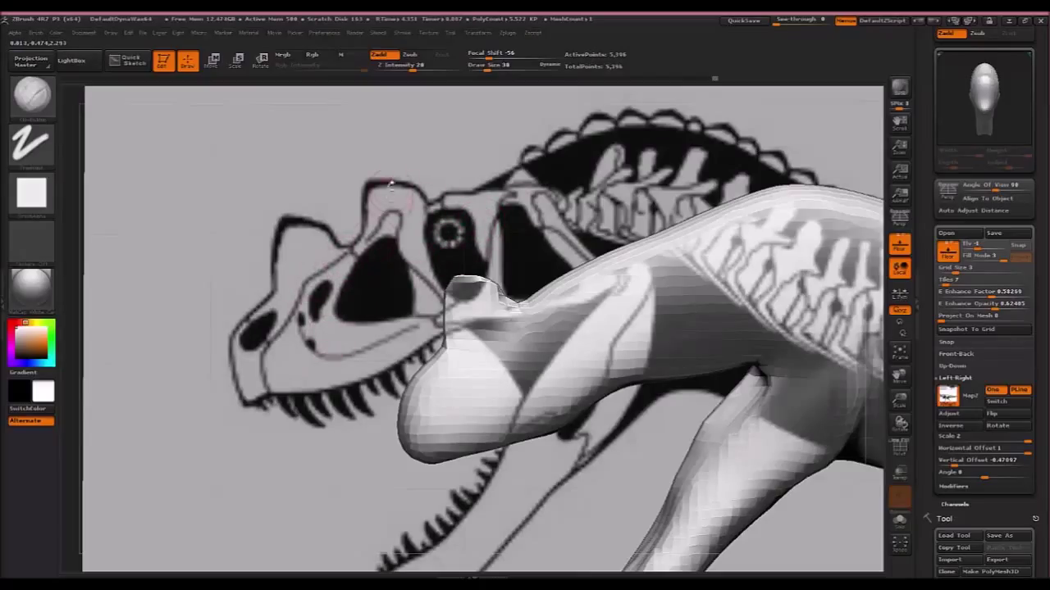
{"action": "left_click_drag", "start_coordinate": [354, 297], "coordinate": [349, 293]}
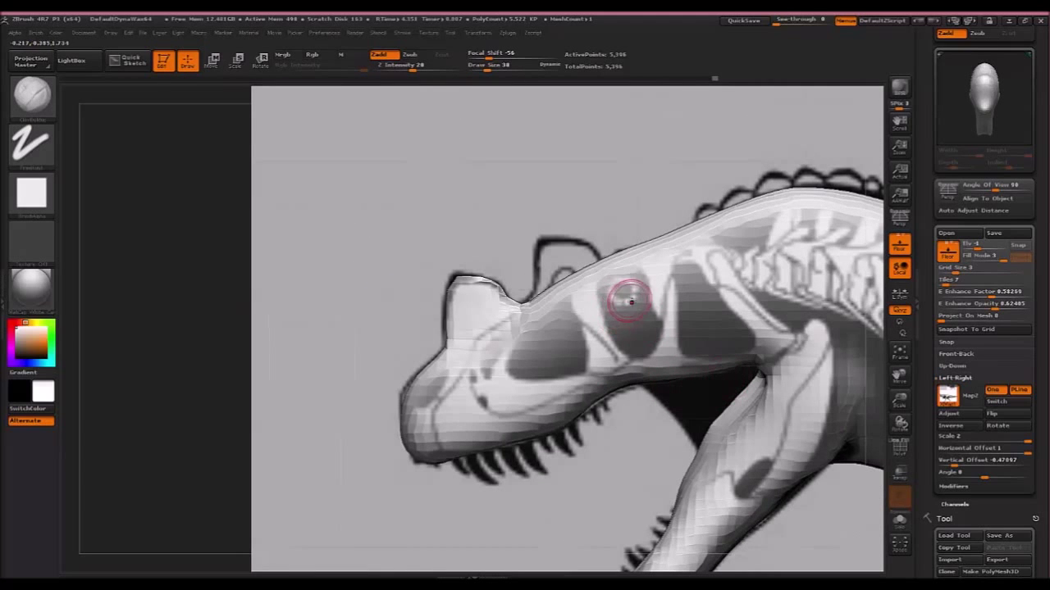
{"action": "mouse_move", "coordinate": [621, 289]}
{"action": "left_mouse_down"}
{"action": "mouse_move", "coordinate": [632, 343]}
{"action": "mouse_move", "coordinate": [621, 285]}
{"action": "left_mouse_up"}
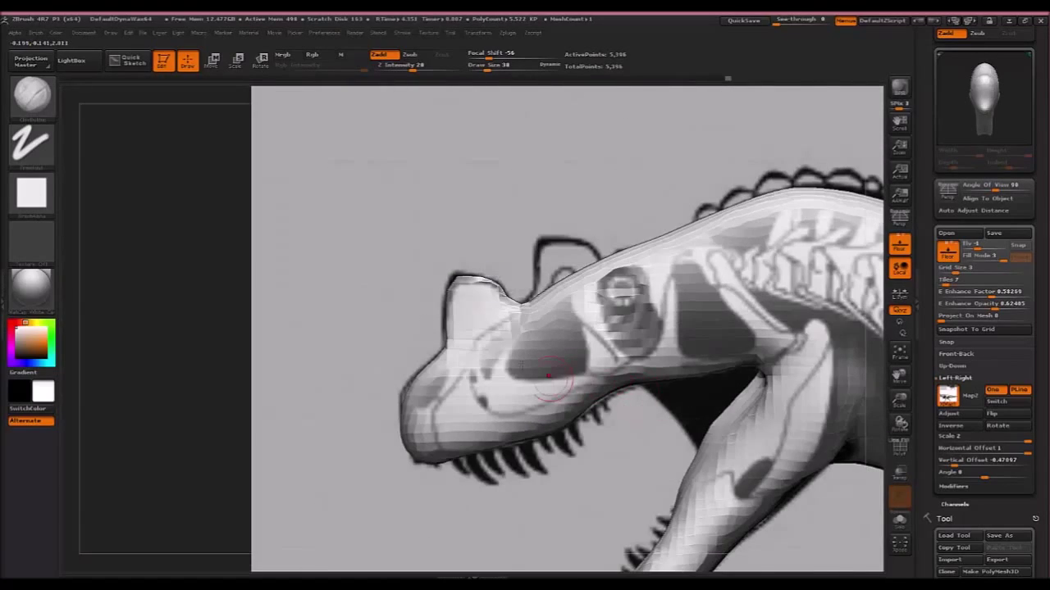
{"action": "mouse_move", "coordinate": [548, 375]}
{"action": "left_mouse_down"}
{"action": "mouse_move", "coordinate": [546, 309]}
{"action": "mouse_move", "coordinate": [558, 307]}
{"action": "mouse_move", "coordinate": [522, 355]}
{"action": "mouse_move", "coordinate": [554, 366]}
{"action": "mouse_move", "coordinate": [566, 338]}
{"action": "mouse_move", "coordinate": [542, 355]}
{"action": "left_mouse_up"}
{"action": "left_click_drag", "start_coordinate": [268, 277], "coordinate": [167, 359], "text": "ctrl"}
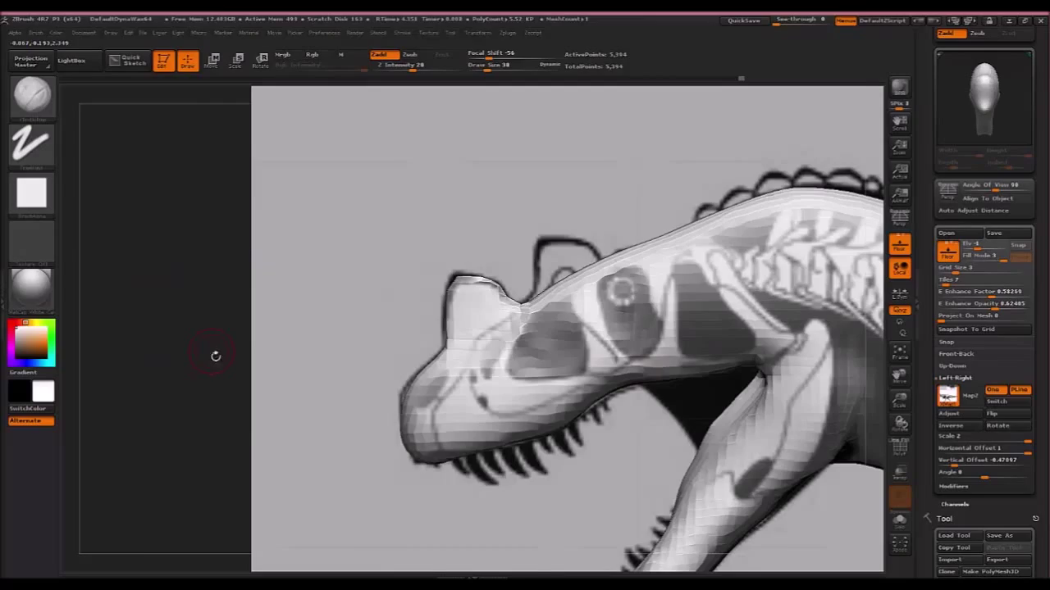
Build up the base of the brow horns with ClayBuildup and pull them up to the reference outline with the Move brush.
{"action": "mouse_move", "coordinate": [219, 347]}
{"action": "left_mouse_down"}
{"action": "mouse_move", "coordinate": [283, 379]}
{"action": "mouse_move", "coordinate": [216, 368]}
{"action": "mouse_move", "coordinate": [229, 353]}
{"action": "mouse_move", "coordinate": [210, 340]}
{"action": "mouse_move", "coordinate": [229, 348]}
{"action": "mouse_move", "coordinate": [219, 342]}
{"action": "left_mouse_up"}
{"action": "mouse_move", "coordinate": [557, 272]}
{"action": "left_mouse_down"}
{"action": "mouse_move", "coordinate": [584, 277]}
{"action": "mouse_move", "coordinate": [589, 290]}
{"action": "mouse_move", "coordinate": [563, 293]}
{"action": "mouse_move", "coordinate": [580, 280]}
{"action": "mouse_move", "coordinate": [533, 319]}
{"action": "left_mouse_up"}
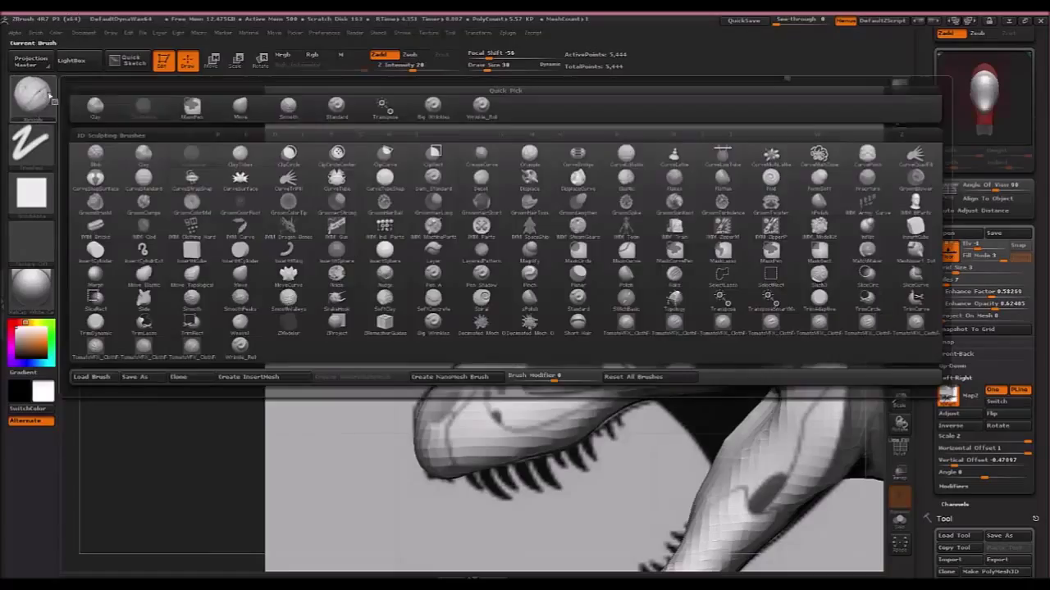
{"action": "left_click", "coordinate": [31, 94]}
{"action": "left_click", "coordinate": [244, 107]}
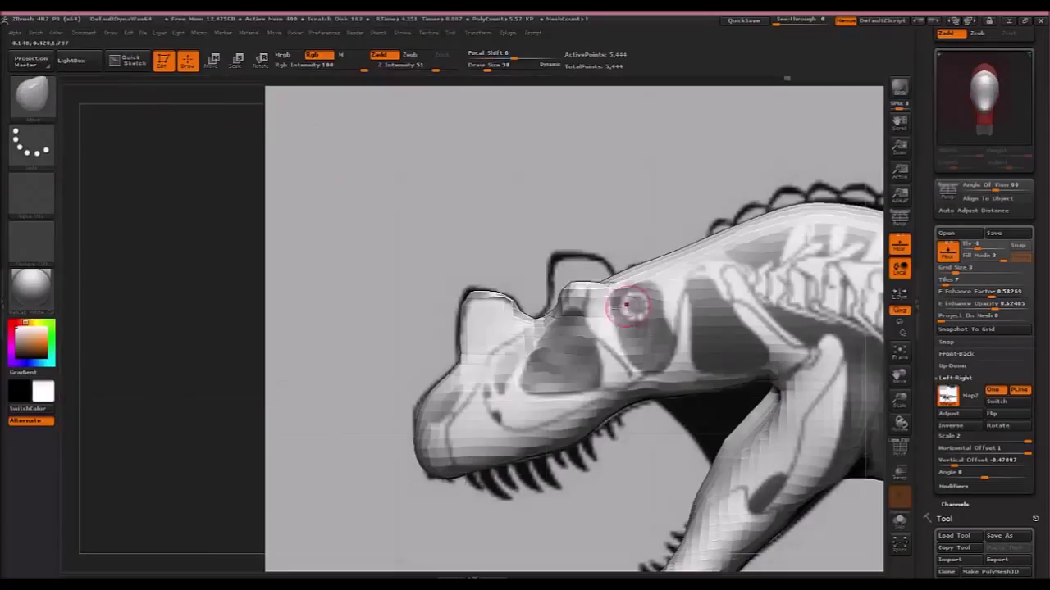
{"action": "key", "text": "]"}
{"action": "key", "text": "]"}
{"action": "key", "text": "]"}
{"action": "key", "text": "]"}
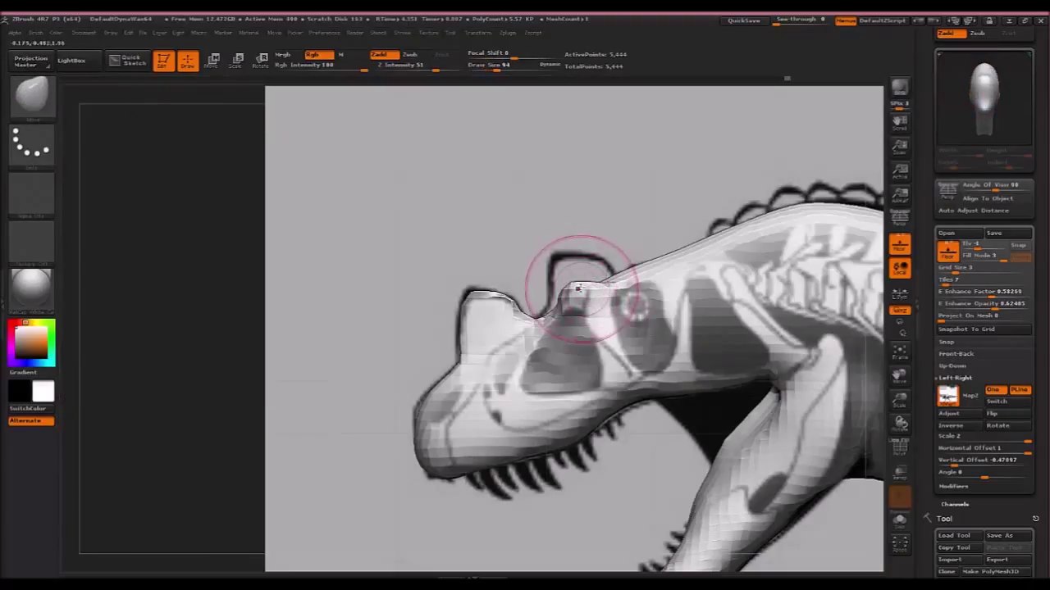
{"action": "left_click_drag", "start_coordinate": [582, 286], "coordinate": [565, 224]}
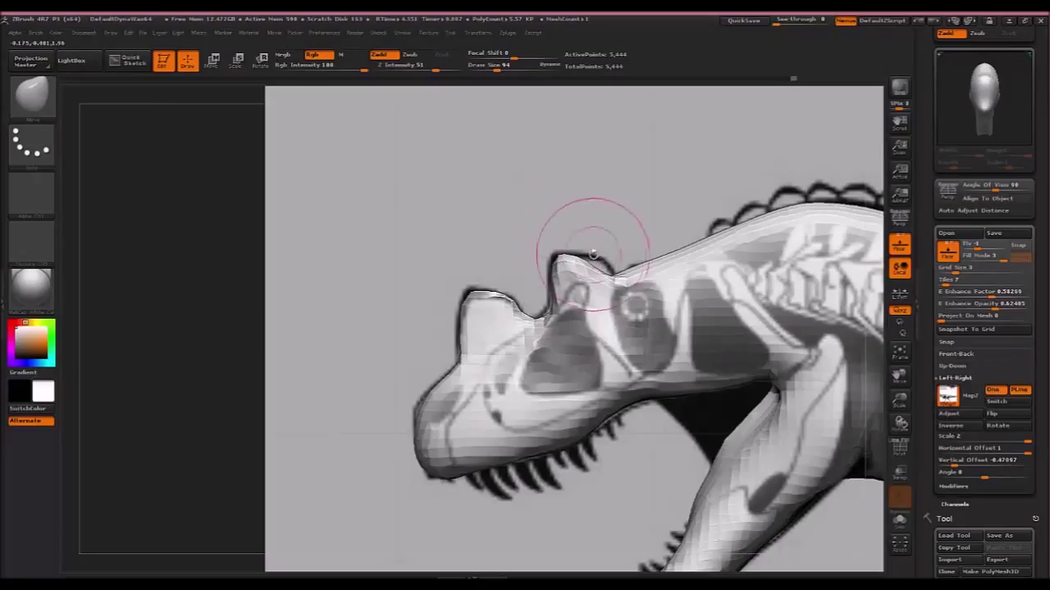
Fill out the rear edge of the brow horns to the reference outline with a smaller Move brush.
{"action": "key", "text": "["}
{"action": "key", "text": "["}
{"action": "key", "text": "["}
{"action": "key", "text": "["}
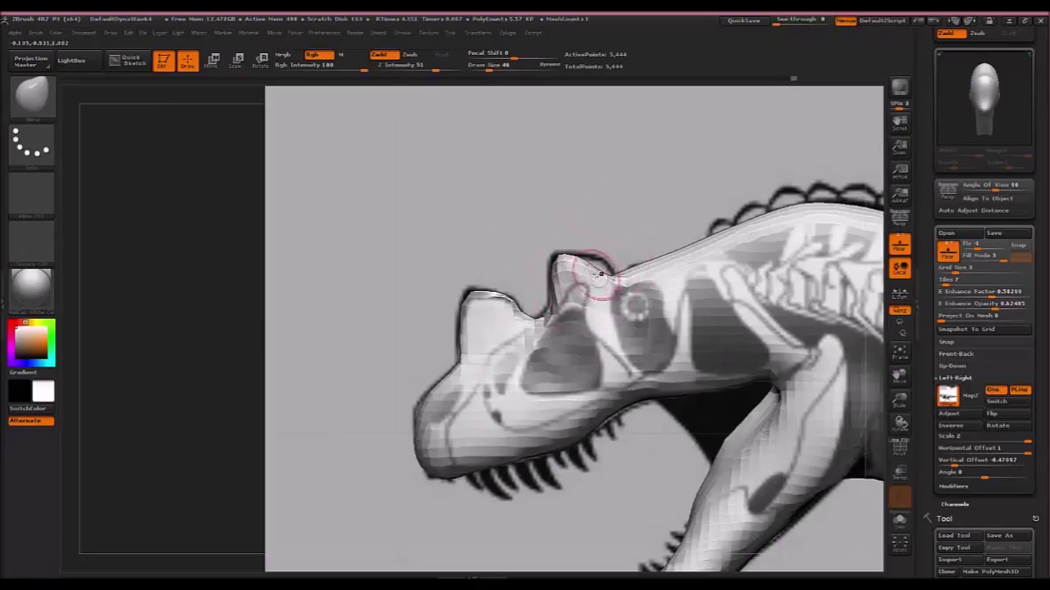
{"action": "key", "text": "]"}
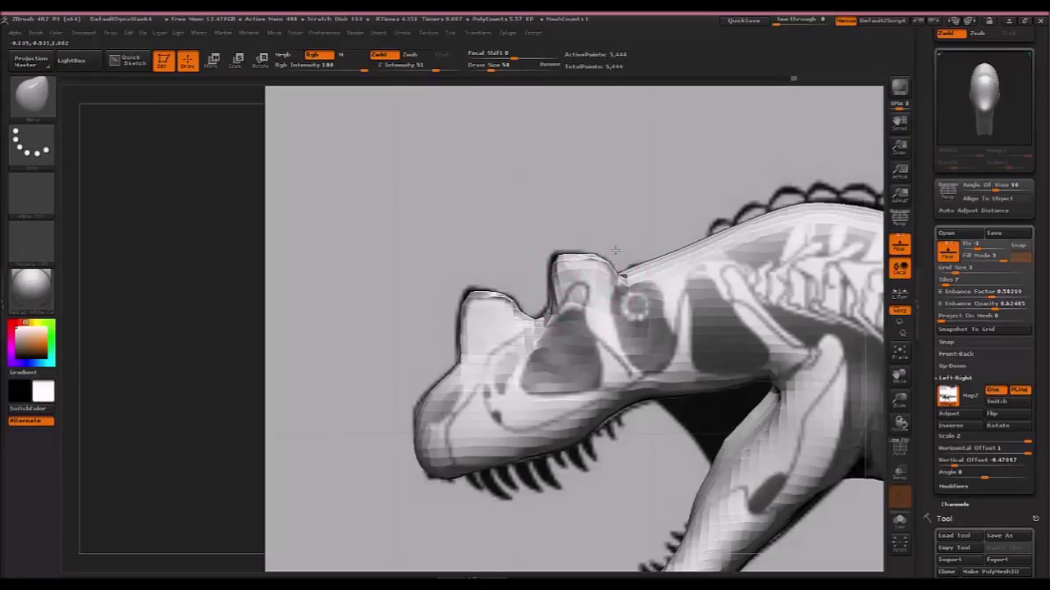
Reshape the brow horns from the front with a larger Move brush, and remesh the model.
{"action": "mouse_move", "coordinate": [528, 308]}
{"action": "left_mouse_down"}
{"action": "mouse_move", "coordinate": [608, 307]}
{"action": "mouse_move", "coordinate": [597, 305]}
{"action": "left_mouse_up"}
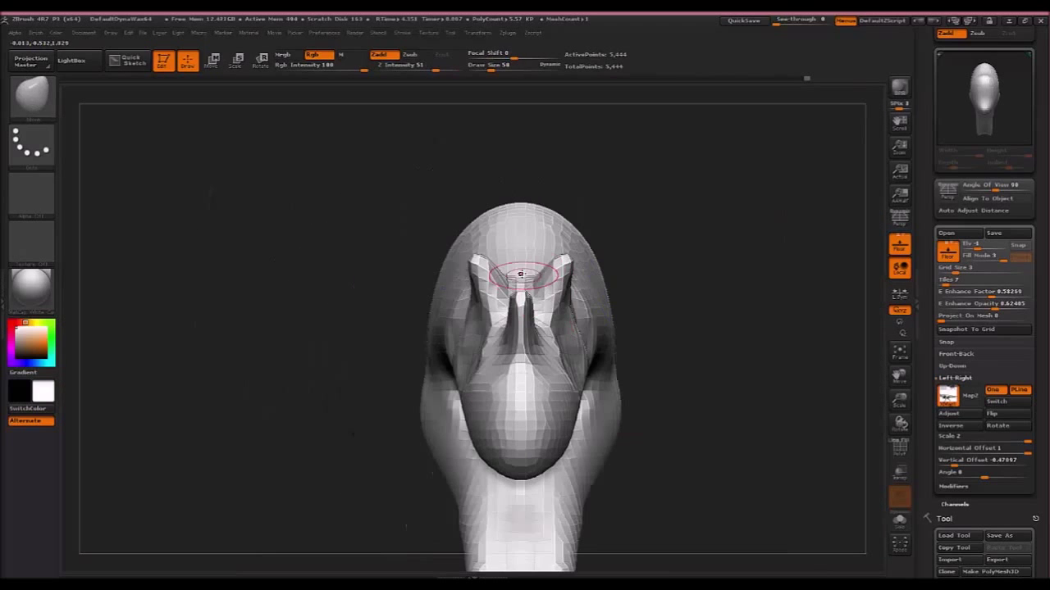
{"action": "key", "text": "]"}
{"action": "key", "text": "]"}
{"action": "left_click_drag", "start_coordinate": [509, 273], "coordinate": [480, 279]}
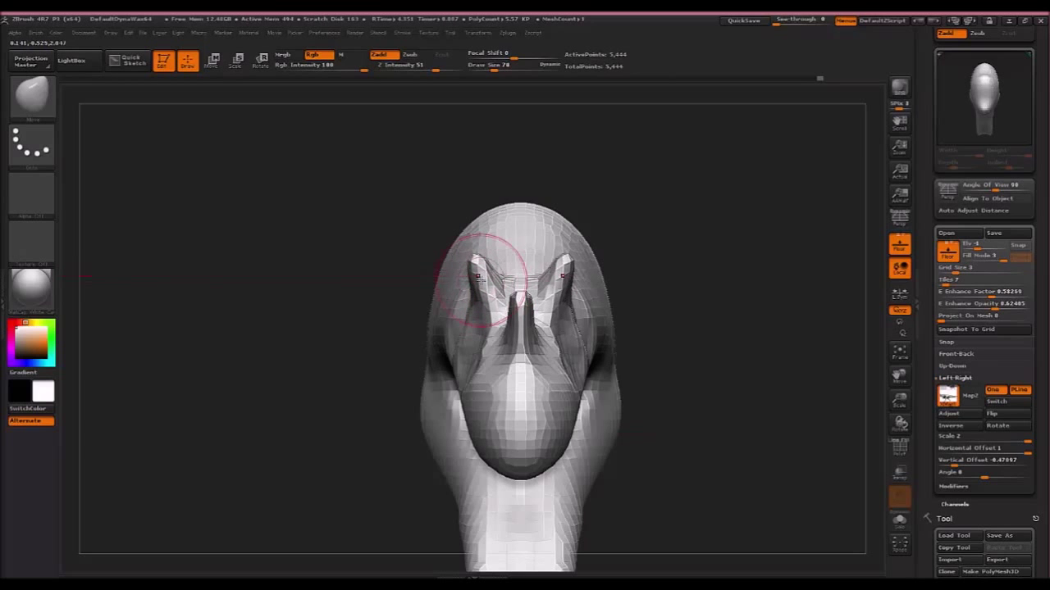
{"action": "left_click_drag", "start_coordinate": [748, 347], "coordinate": [696, 343]}
{"action": "left_click_drag", "start_coordinate": [576, 462], "coordinate": [541, 488], "text": "ctrl"}
{"action": "mouse_move", "coordinate": [394, 112]}
{"action": "left_mouse_down"}
{"action": "mouse_move", "coordinate": [421, 123]}
{"action": "mouse_move", "coordinate": [399, 127]}
{"action": "left_mouse_up"}
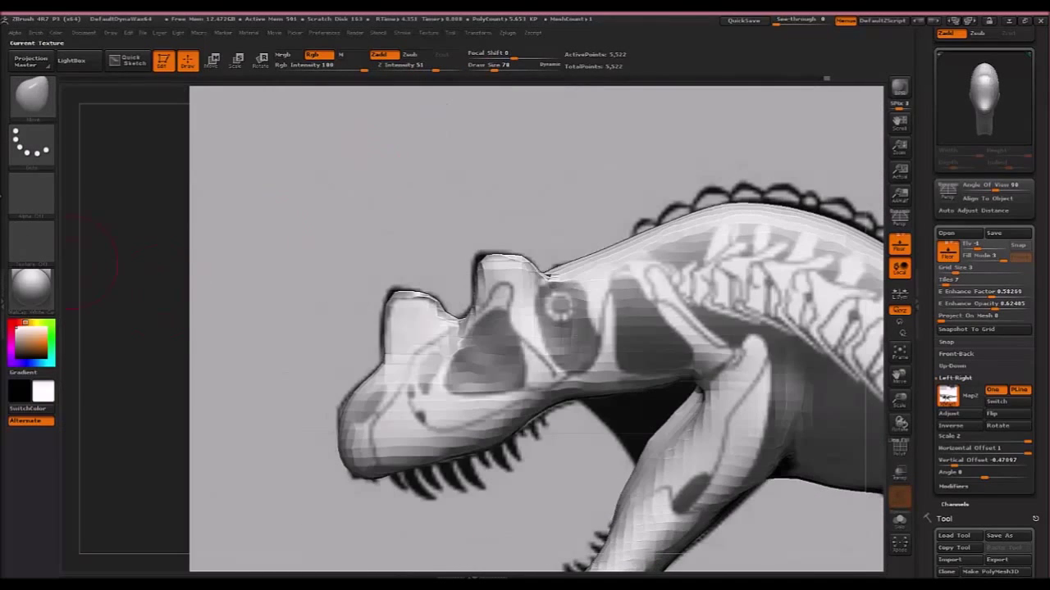
Try carving the nostril at the front of the snout with a smaller ClayBuildup brush, and undo it.
{"action": "left_click", "coordinate": [34, 87]}
{"action": "left_click", "coordinate": [265, 242]}
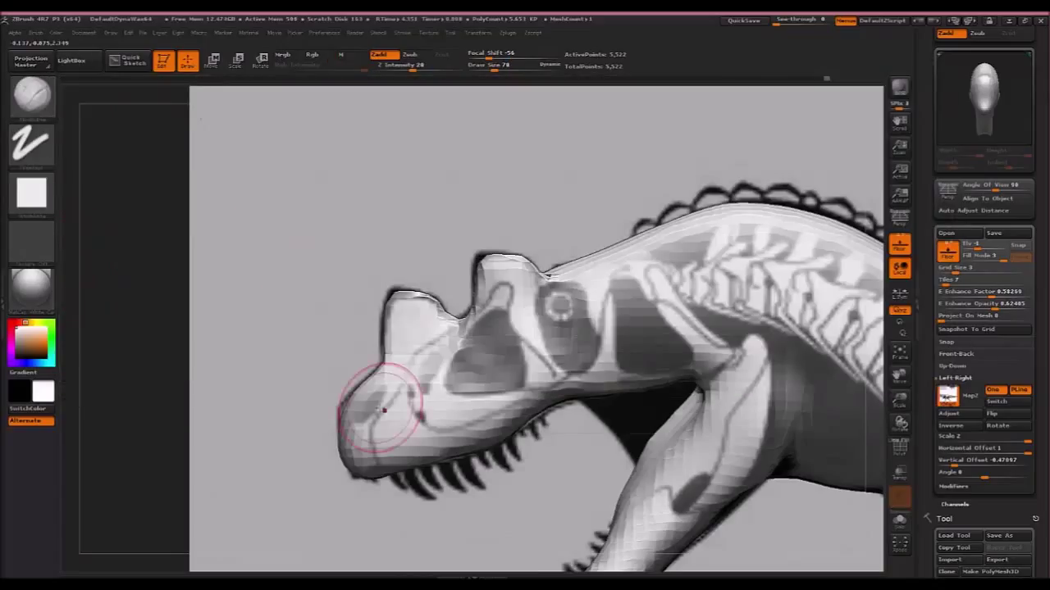
{"action": "key", "text": "bracketleft"}
{"action": "key", "text": "bracketleft"}
{"action": "key", "text": "bracketleft"}
{"action": "key", "text": "bracketleft"}
{"action": "key", "text": "bracketleft"}
{"action": "key", "text": "bracketleft"}
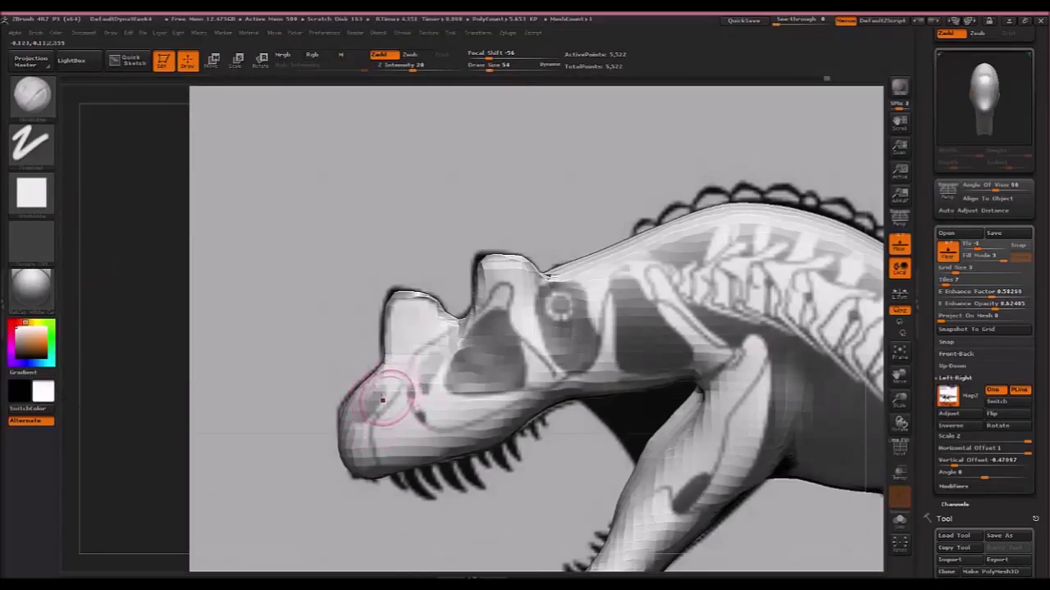
{"action": "key", "text": "]"}
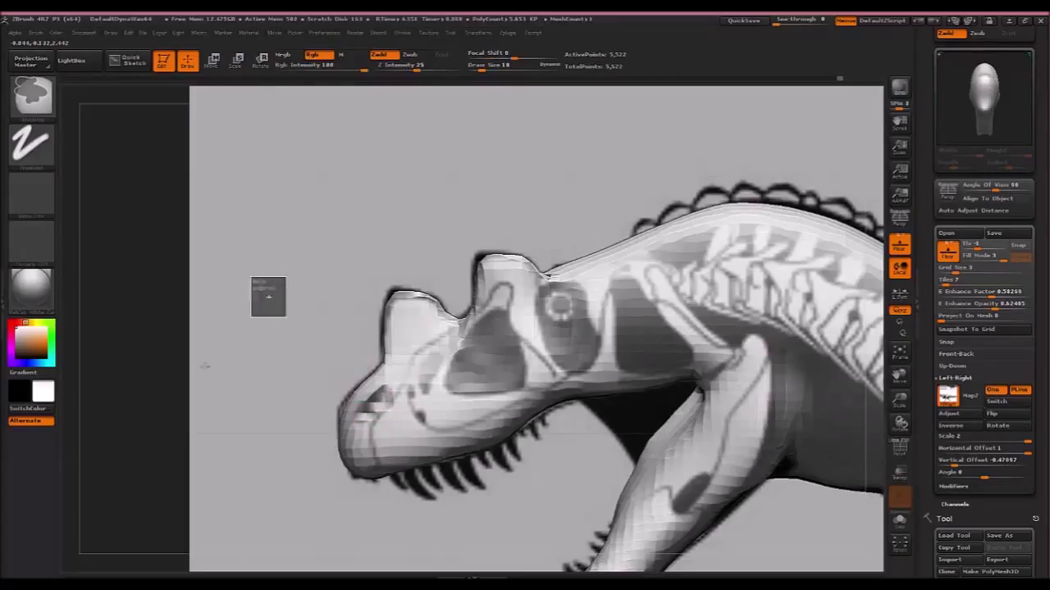
{"action": "key", "text": "ctrl+z"}
Build up the bony ridges around the eye socket and the rear skull opening with a smaller ClayBuildup brush, and remesh the model.
{"action": "mouse_move", "coordinate": [213, 409]}
{"action": "left_mouse_down"}
{"action": "mouse_move", "coordinate": [271, 419]}
{"action": "mouse_move", "coordinate": [597, 216]}
{"action": "left_mouse_up"}
{"action": "key", "text": "["}
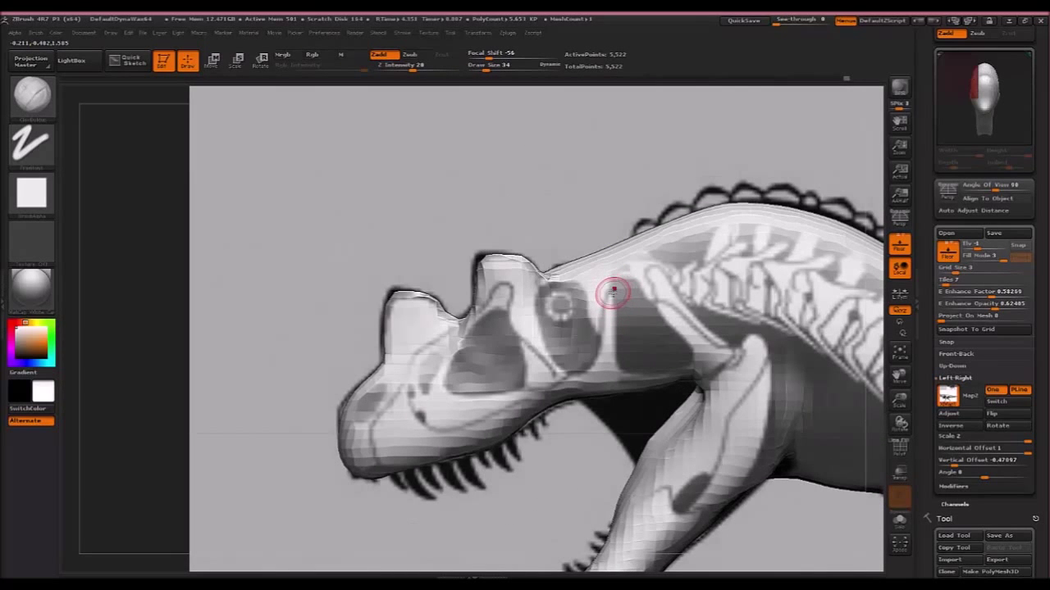
{"action": "mouse_move", "coordinate": [572, 278]}
{"action": "left_mouse_down"}
{"action": "mouse_move", "coordinate": [622, 270]}
{"action": "mouse_move", "coordinate": [703, 367]}
{"action": "left_mouse_up"}
{"action": "left_click_drag", "start_coordinate": [201, 117], "coordinate": [299, 219]}
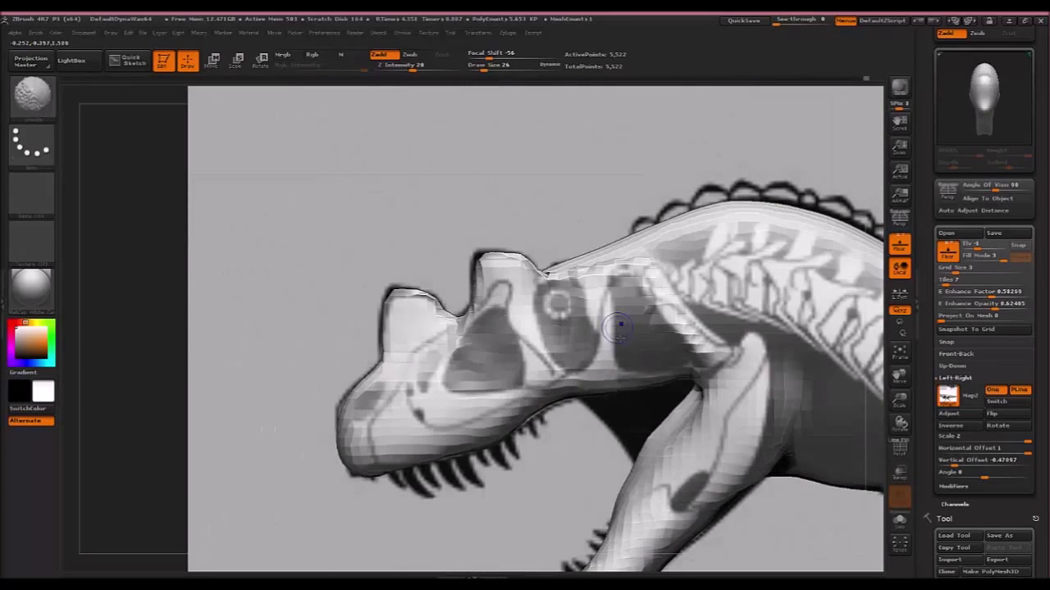
{"action": "mouse_move", "coordinate": [597, 288]}
{"action": "left_mouse_down"}
{"action": "mouse_move", "coordinate": [604, 339]}
{"action": "mouse_move", "coordinate": [592, 379]}
{"action": "mouse_move", "coordinate": [735, 358]}
{"action": "mouse_move", "coordinate": [624, 371]}
{"action": "mouse_move", "coordinate": [546, 394]}
{"action": "left_mouse_up"}
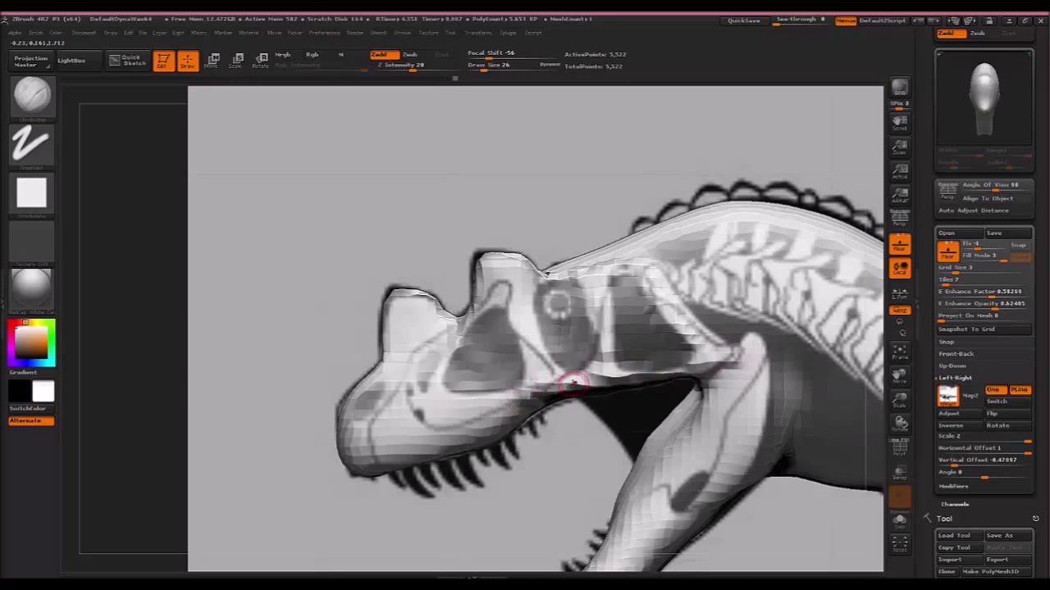
{"action": "left_click_drag", "start_coordinate": [278, 290], "coordinate": [246, 356], "text": "ctrl"}
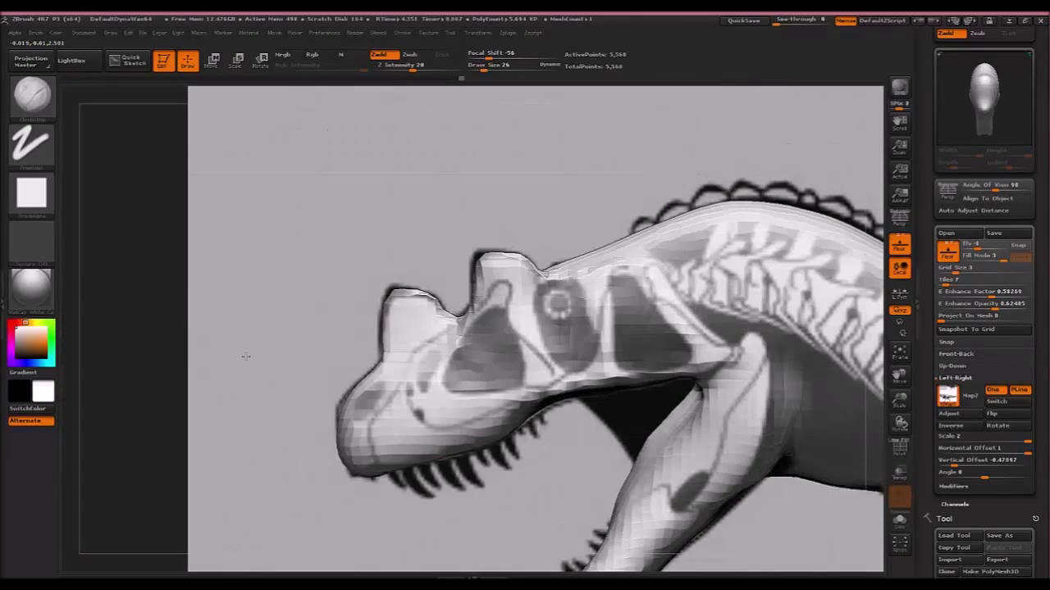
Carve out the underside of the upper jaw from the snout back to the jaw hinge with ClayBuildup, and remesh the model.
{"action": "left_click_drag", "start_coordinate": [544, 462], "coordinate": [567, 361]}
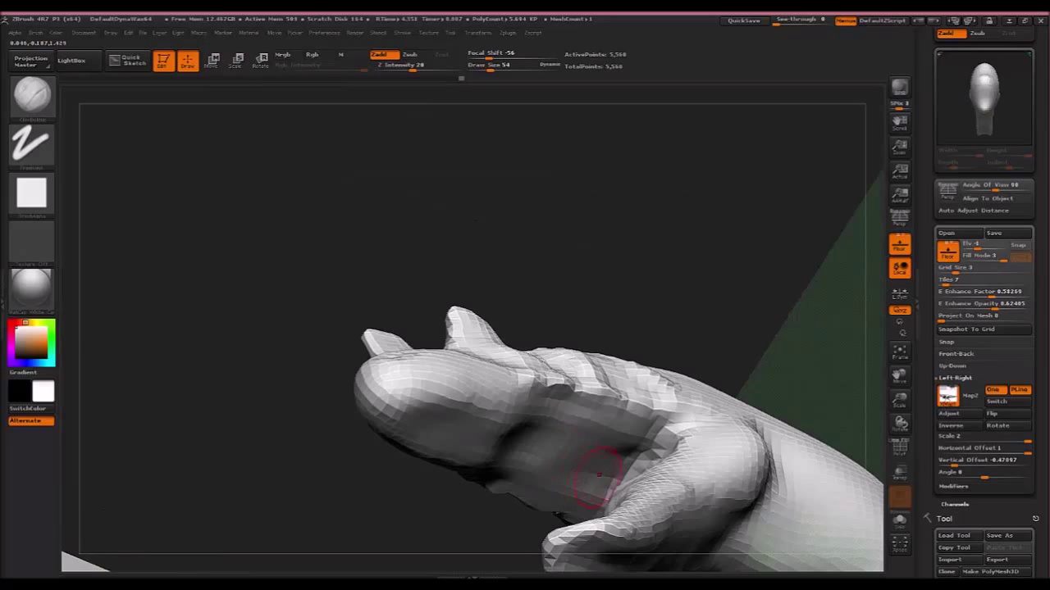
{"action": "left_click_drag", "start_coordinate": [615, 477], "coordinate": [495, 441], "text": "alt"}
{"action": "left_click_drag", "start_coordinate": [555, 455], "coordinate": [412, 422], "text": "alt"}
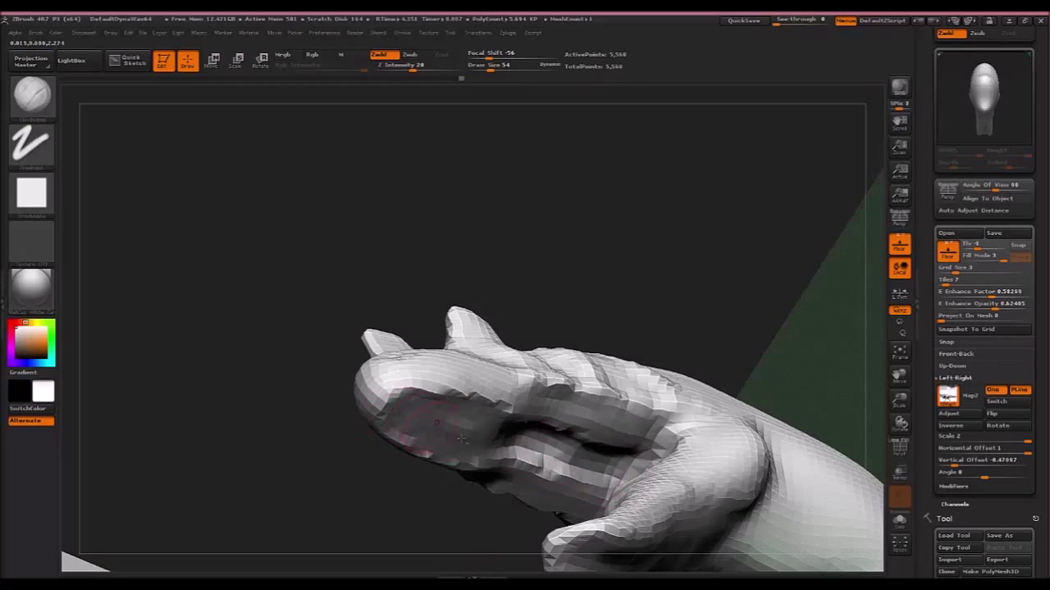
{"action": "left_click_drag", "start_coordinate": [497, 455], "coordinate": [369, 386]}
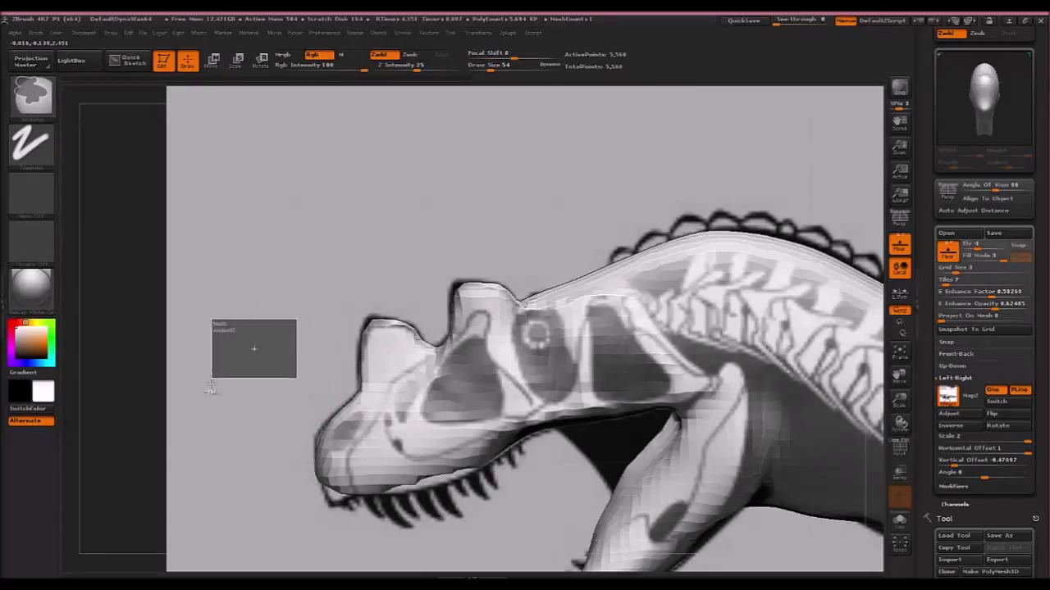
Reshape the lower edge and front tip of the upper jaw to the reference outline with the Move brush.
{"action": "left_click", "coordinate": [33, 106]}
{"action": "left_click", "coordinate": [259, 159]}
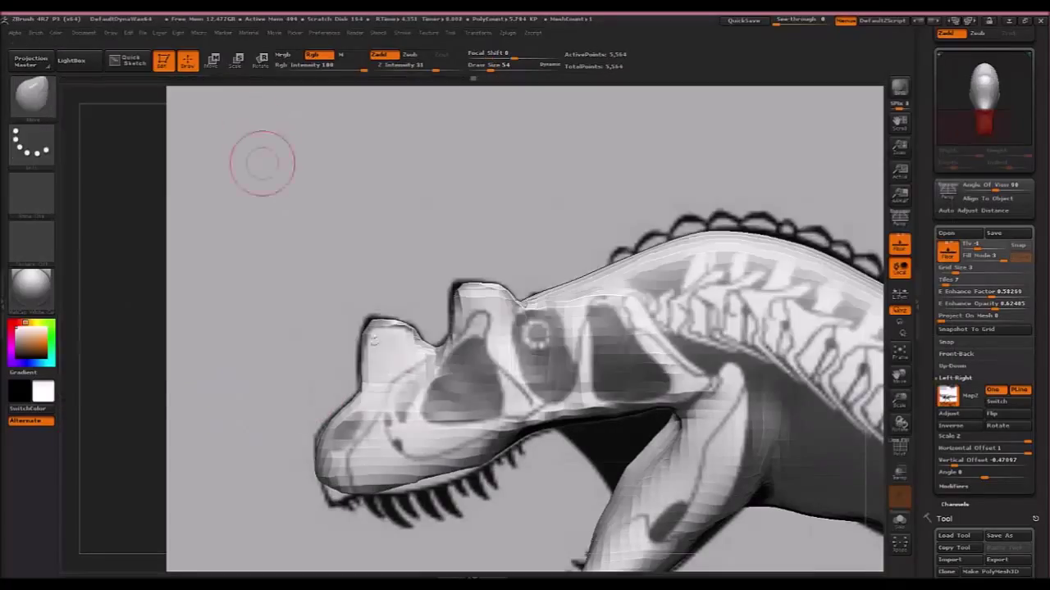
{"action": "key", "text": "bracketright"}
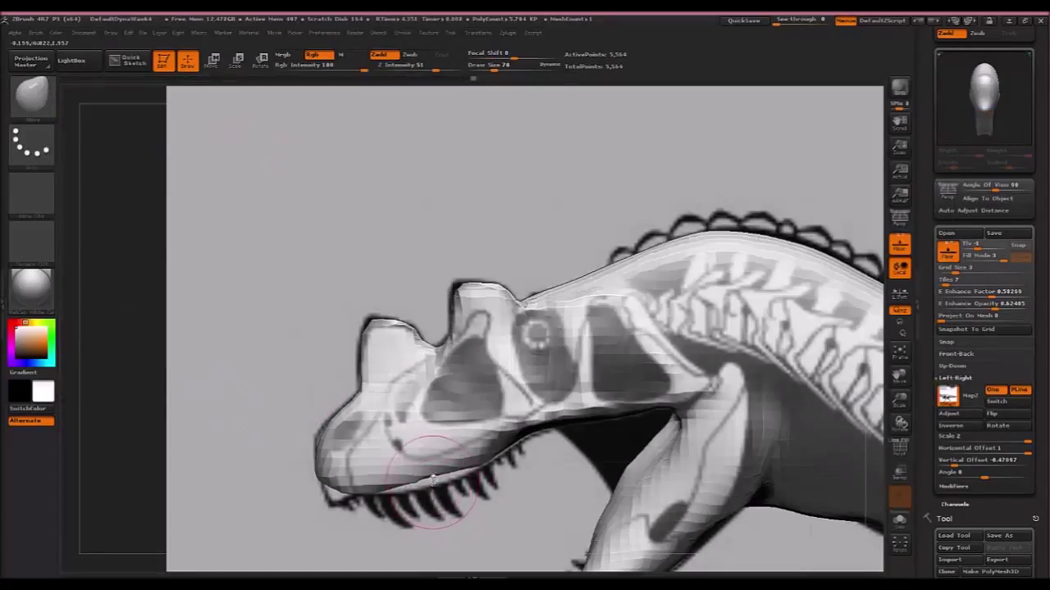
{"action": "key", "text": "bracketright"}
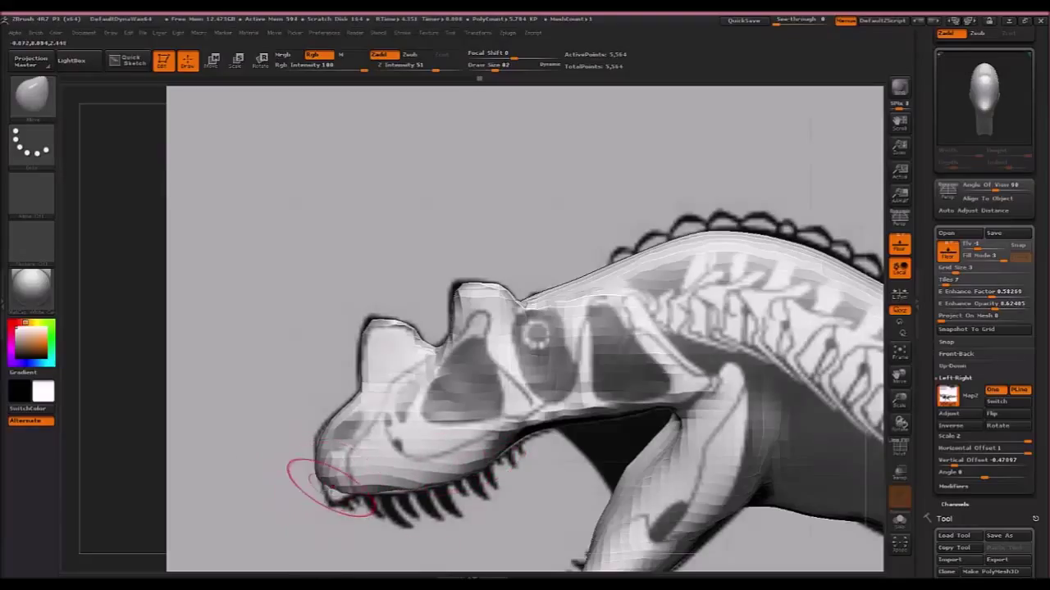
{"action": "key", "text": "bracketleft"}
{"action": "key", "text": "bracketleft"}
{"action": "key", "text": "bracketleft"}
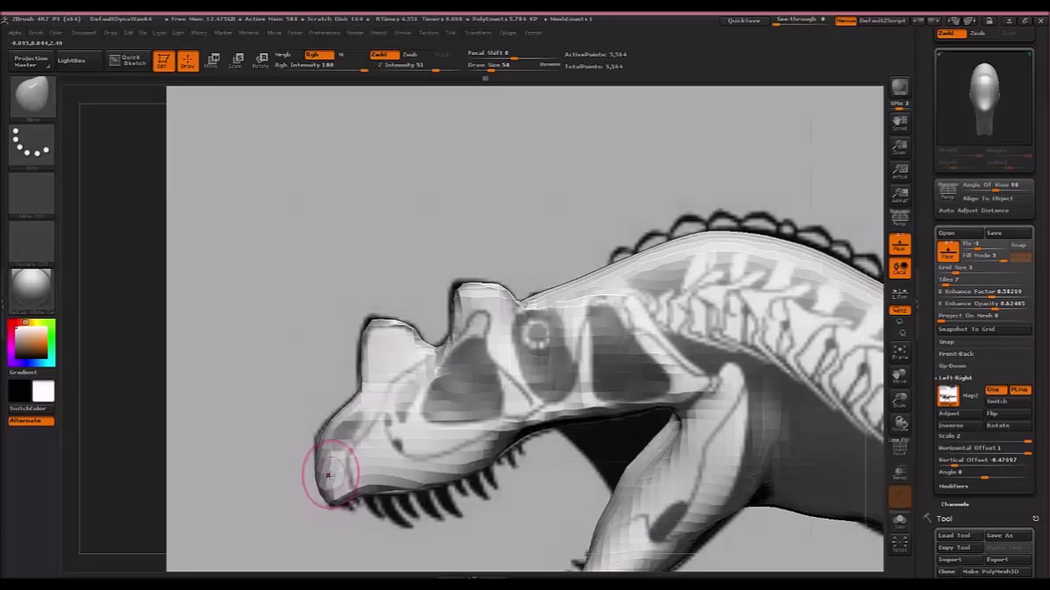
{"action": "mouse_move", "coordinate": [329, 474]}
{"action": "right_mouse_down"}
{"action": "mouse_move", "coordinate": [509, 475]}
{"action": "mouse_move", "coordinate": [369, 475]}
{"action": "mouse_move", "coordinate": [379, 479]}
{"action": "right_mouse_up"}
{"action": "left_click_drag", "start_coordinate": [295, 495], "coordinate": [281, 505]}
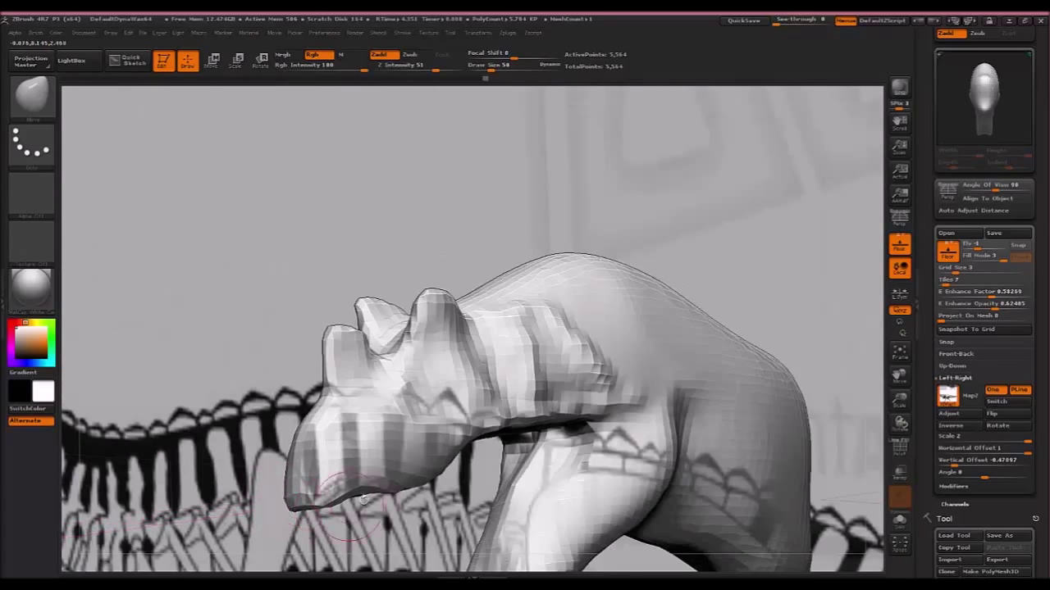
{"action": "right_click_drag", "start_coordinate": [363, 500], "coordinate": [328, 510], "text": "shift"}
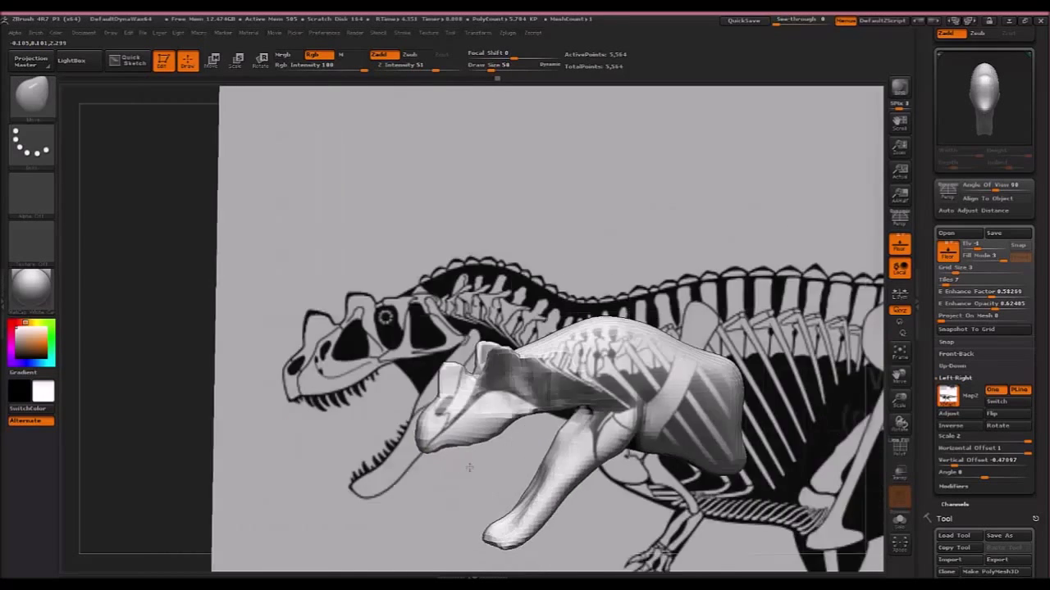
Build up the top of the skull behind the brow horns with the ClayBuildup brush.
{"action": "left_click_drag", "start_coordinate": [469, 467], "coordinate": [525, 455]}
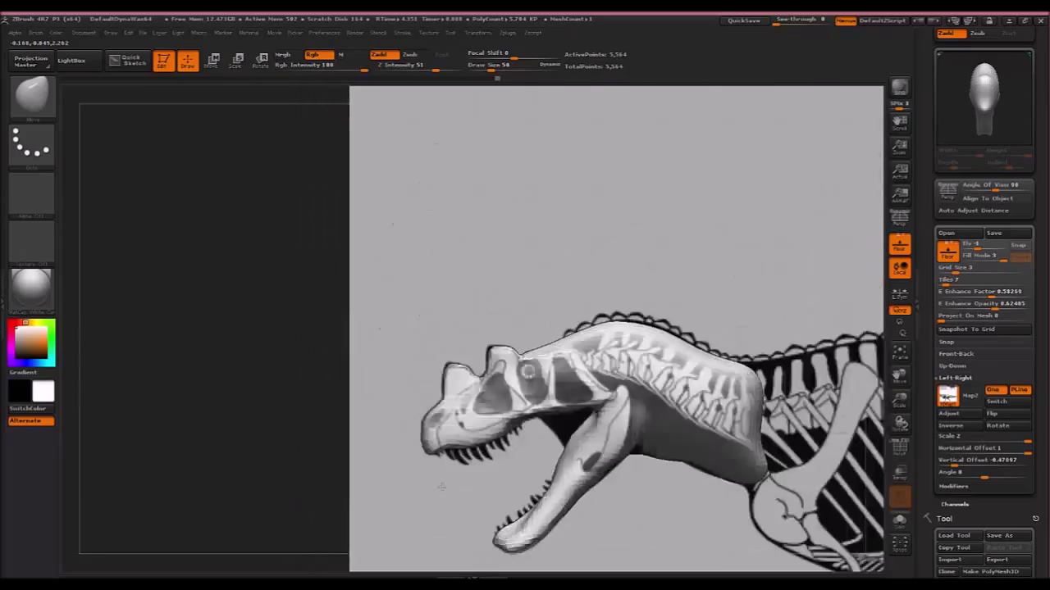
{"action": "left_click_drag", "start_coordinate": [438, 486], "coordinate": [476, 454]}
{"action": "right_click_drag", "start_coordinate": [574, 307], "coordinate": [621, 403], "text": "ctrl"}
{"action": "right_click_drag", "start_coordinate": [707, 257], "coordinate": [540, 324], "text": "alt"}
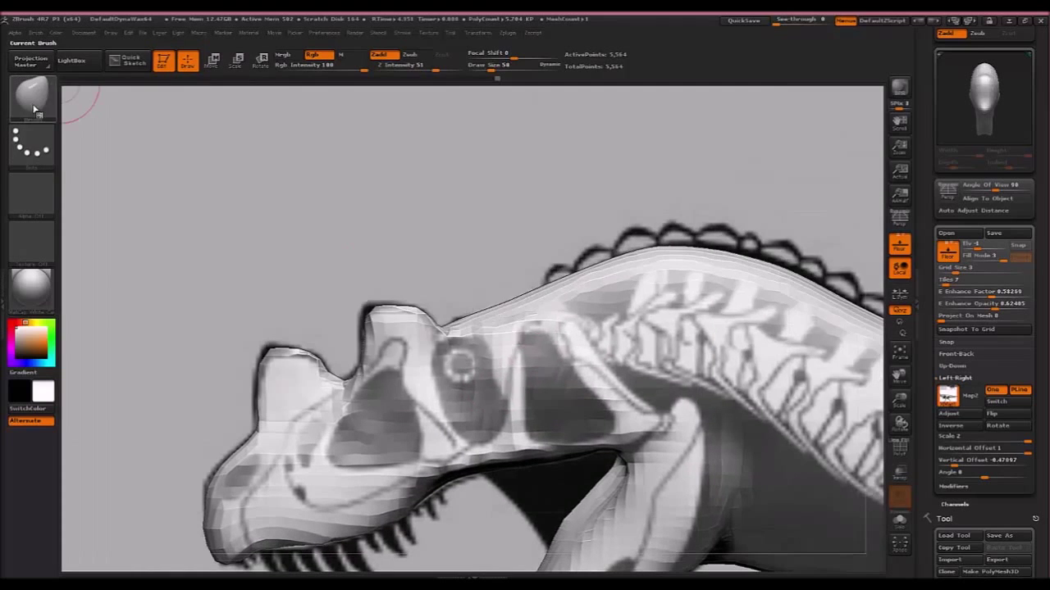
{"action": "left_click", "coordinate": [35, 109]}
{"action": "left_click", "coordinate": [143, 107]}
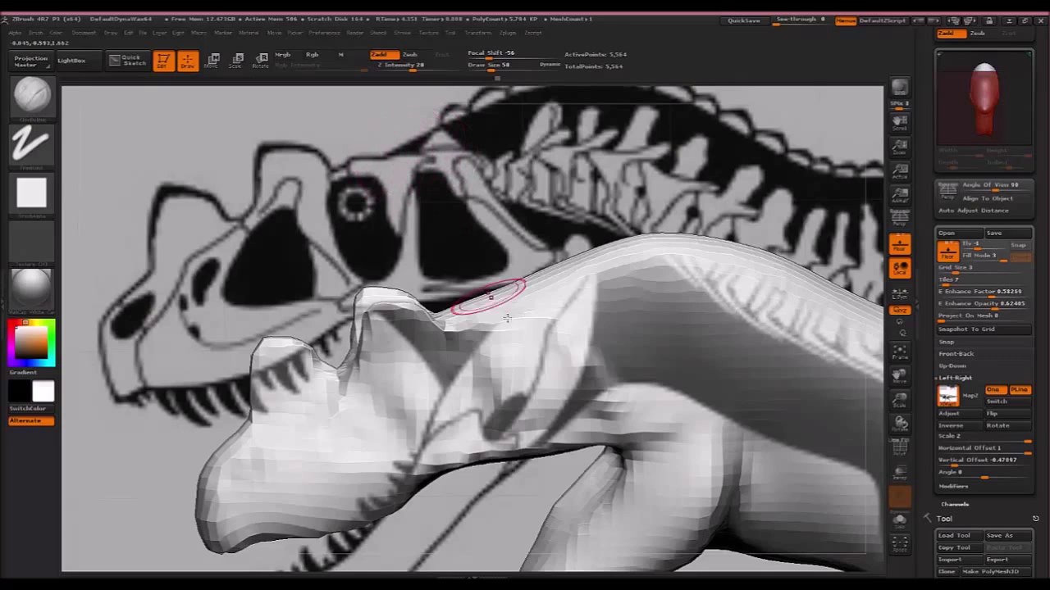
{"action": "right_click_drag", "start_coordinate": [507, 315], "coordinate": [522, 327]}
{"action": "left_click_drag", "start_coordinate": [522, 327], "coordinate": [510, 305]}
{"action": "key", "text": "bracketleft"}
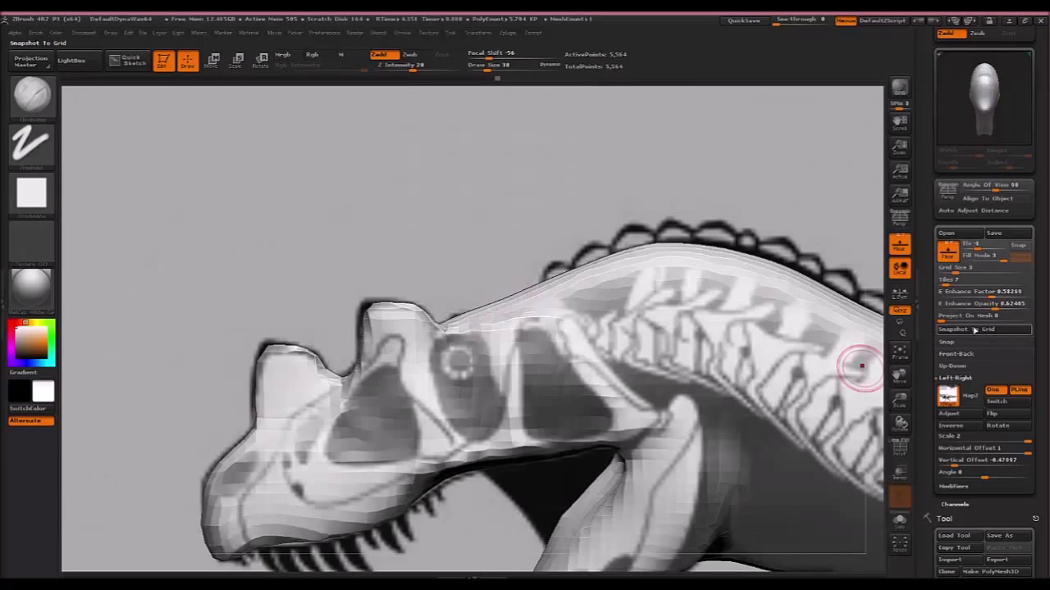
Adjust the reference grid's edge enhancement to a factor of about 0.61 and an opacity of about 0.81.
{"action": "left_click_drag", "start_coordinate": [997, 310], "coordinate": [1019, 300]}
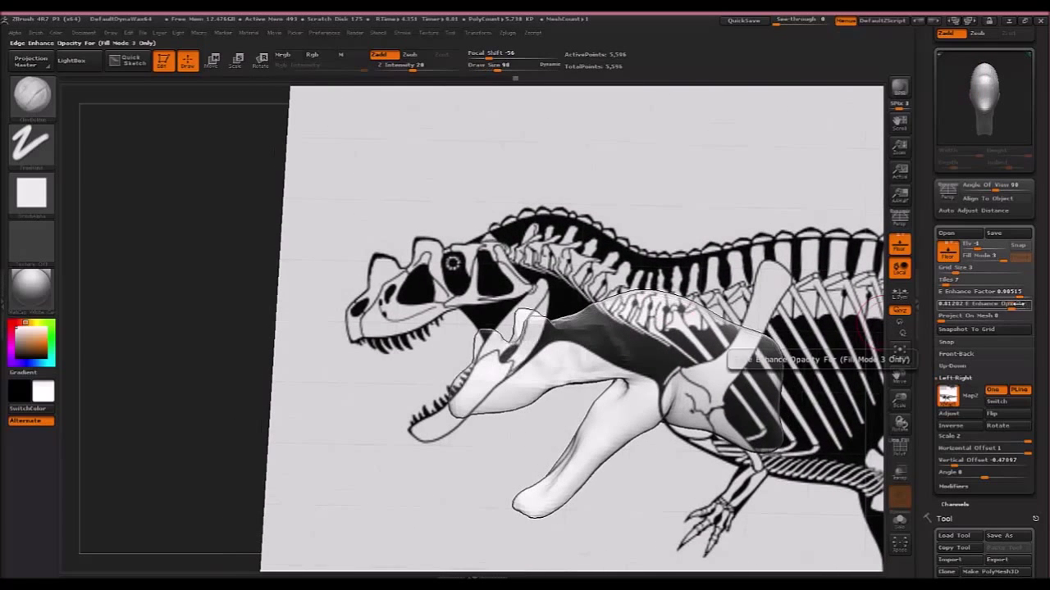
{"action": "left_click_drag", "start_coordinate": [1020, 292], "coordinate": [1000, 291]}
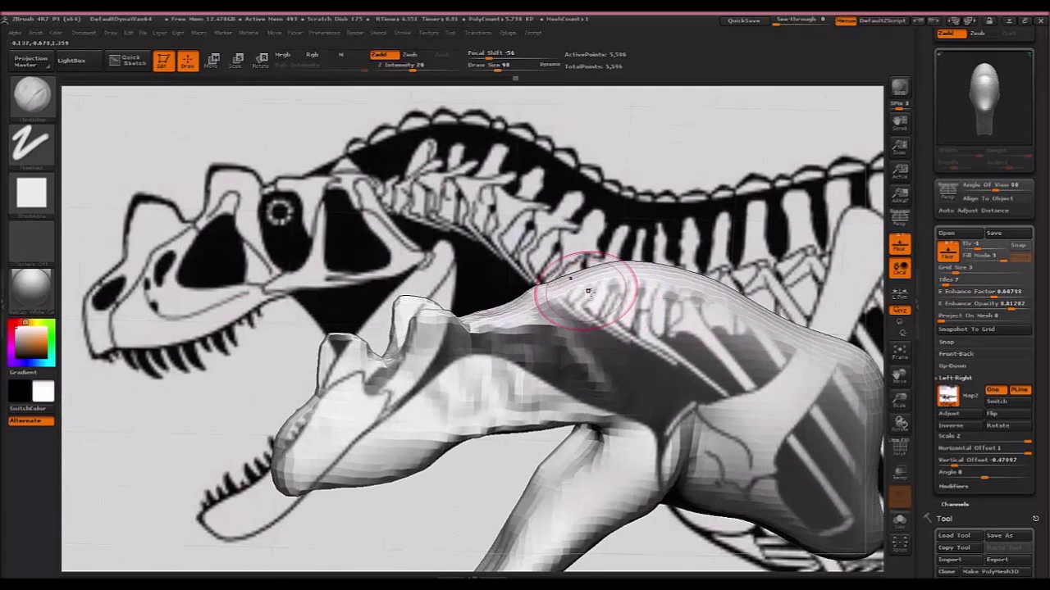
Build up the muscles on the upper neck behind the skull with a large ClayBuildup brush at Z Intensity 6.
{"action": "left_click_drag", "start_coordinate": [585, 293], "coordinate": [703, 304]}
{"action": "key", "text": "ctrl+z"}
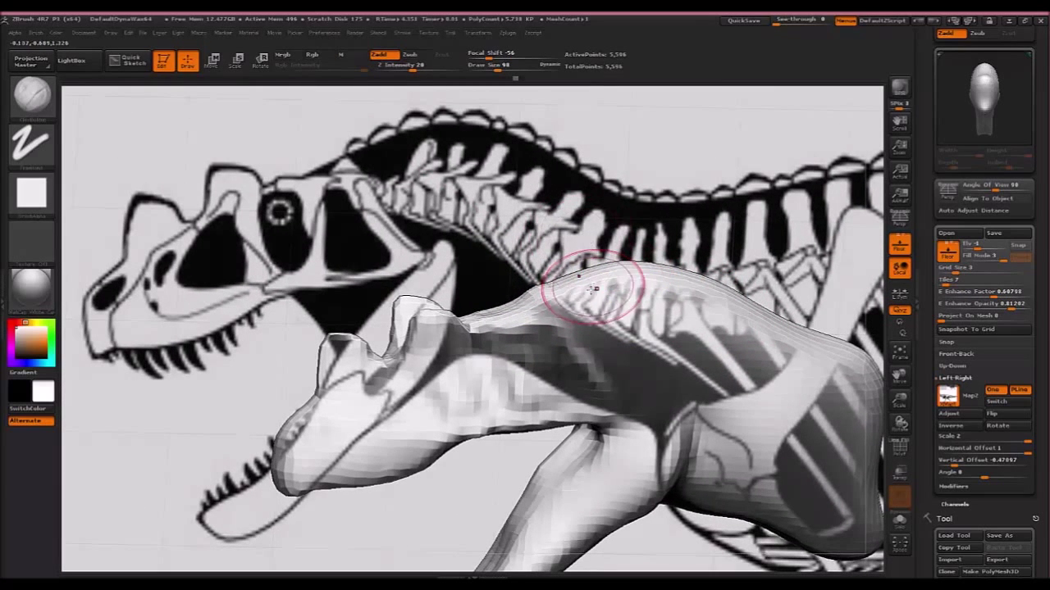
{"action": "left_click_drag", "start_coordinate": [584, 302], "coordinate": [680, 292]}
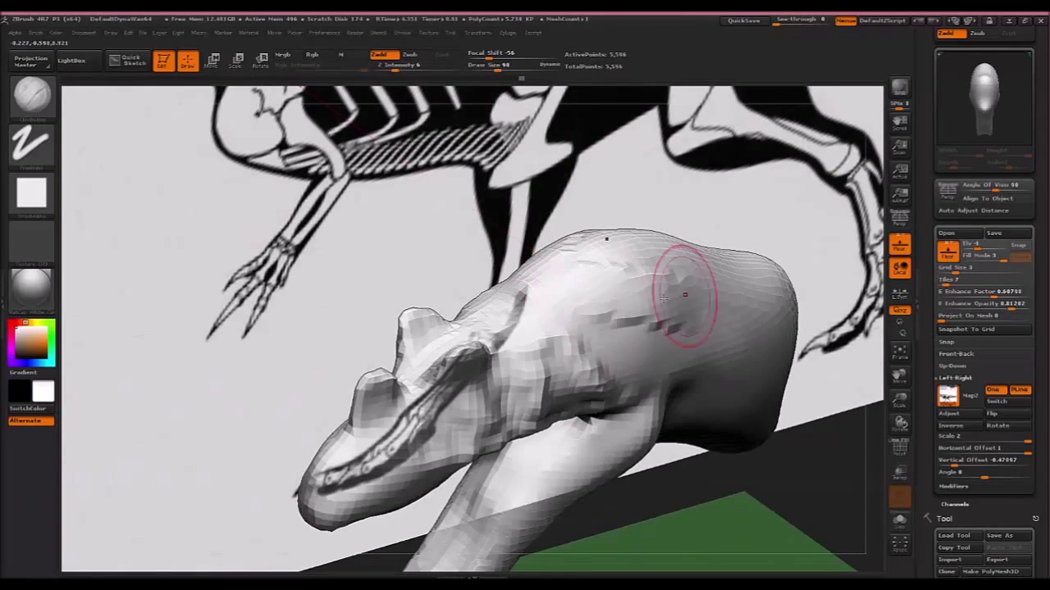
{"action": "mouse_move", "coordinate": [595, 299]}
{"action": "left_mouse_down"}
{"action": "mouse_move", "coordinate": [548, 251]}
{"action": "mouse_move", "coordinate": [639, 242]}
{"action": "mouse_move", "coordinate": [595, 270]}
{"action": "mouse_move", "coordinate": [704, 288]}
{"action": "left_mouse_up"}
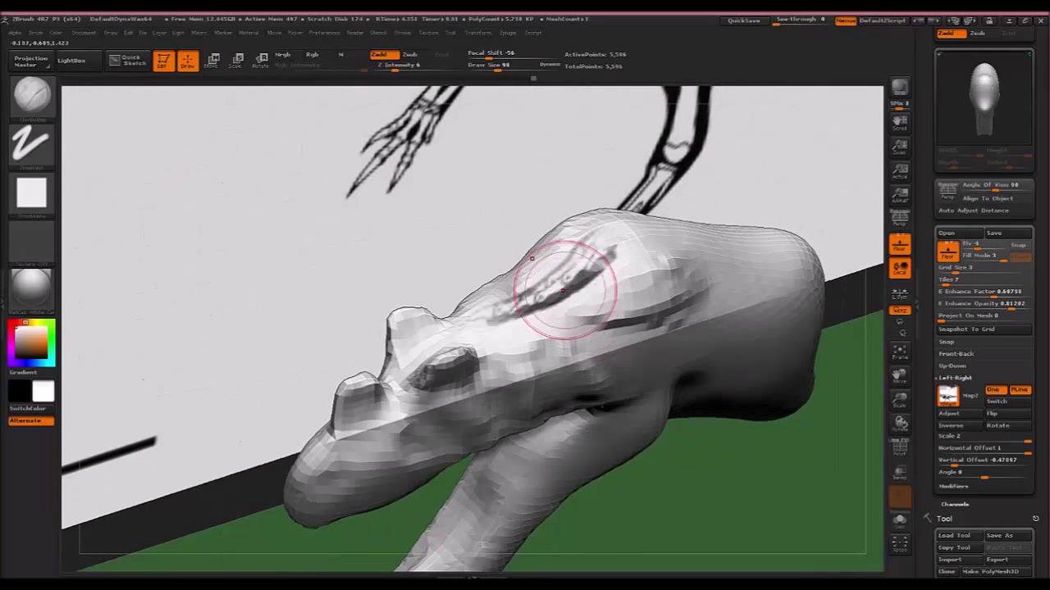
{"action": "mouse_move", "coordinate": [563, 277]}
{"action": "left_mouse_down"}
{"action": "mouse_move", "coordinate": [680, 286]}
{"action": "mouse_move", "coordinate": [779, 261]}
{"action": "mouse_move", "coordinate": [621, 175]}
{"action": "mouse_move", "coordinate": [637, 250]}
{"action": "mouse_move", "coordinate": [679, 293]}
{"action": "left_mouse_up"}
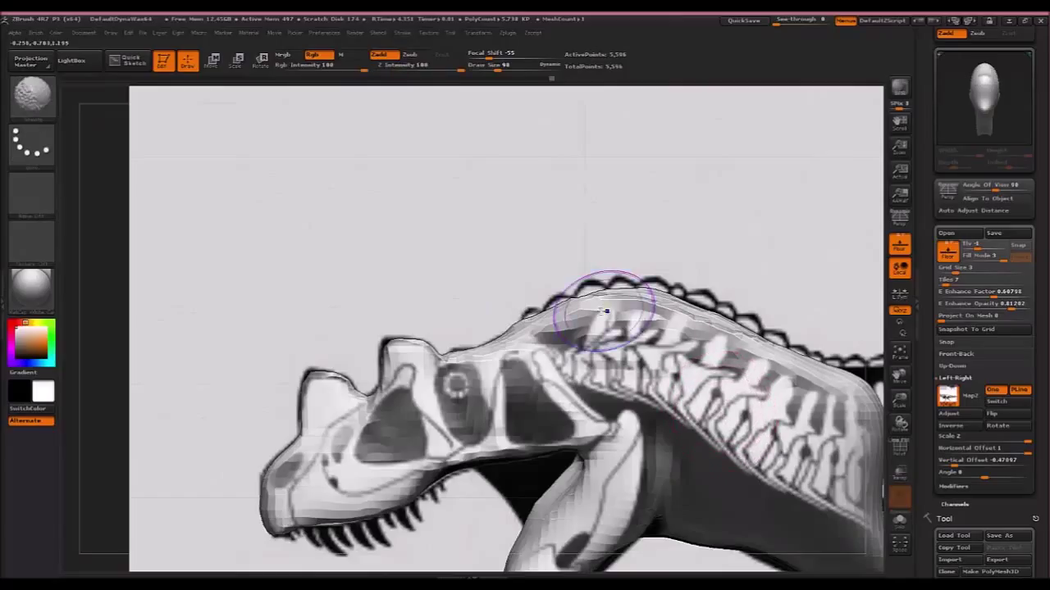
Smooth the built-up muscles on the upper neck against the side reference.
{"action": "mouse_move", "coordinate": [605, 312]}
{"action": "left_mouse_down", "text": "shift"}
{"action": "mouse_move", "coordinate": [566, 326]}
{"action": "mouse_move", "coordinate": [583, 311]}
{"action": "left_mouse_up", "text": "shift"}
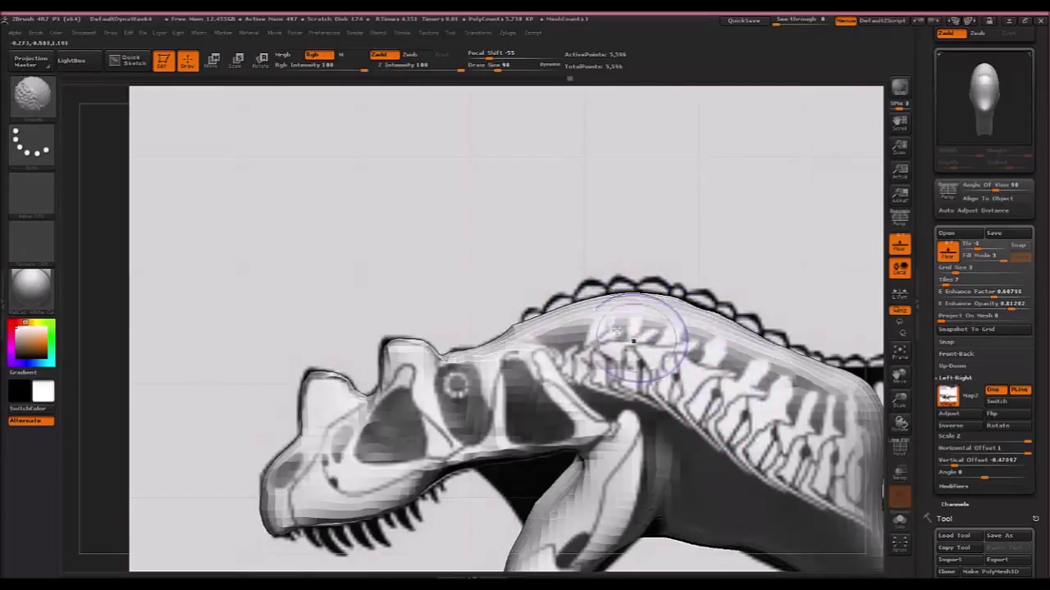
{"action": "mouse_move", "coordinate": [633, 339]}
{"action": "left_mouse_down"}
{"action": "mouse_move", "coordinate": [586, 328]}
{"action": "mouse_move", "coordinate": [562, 304]}
{"action": "left_mouse_up"}
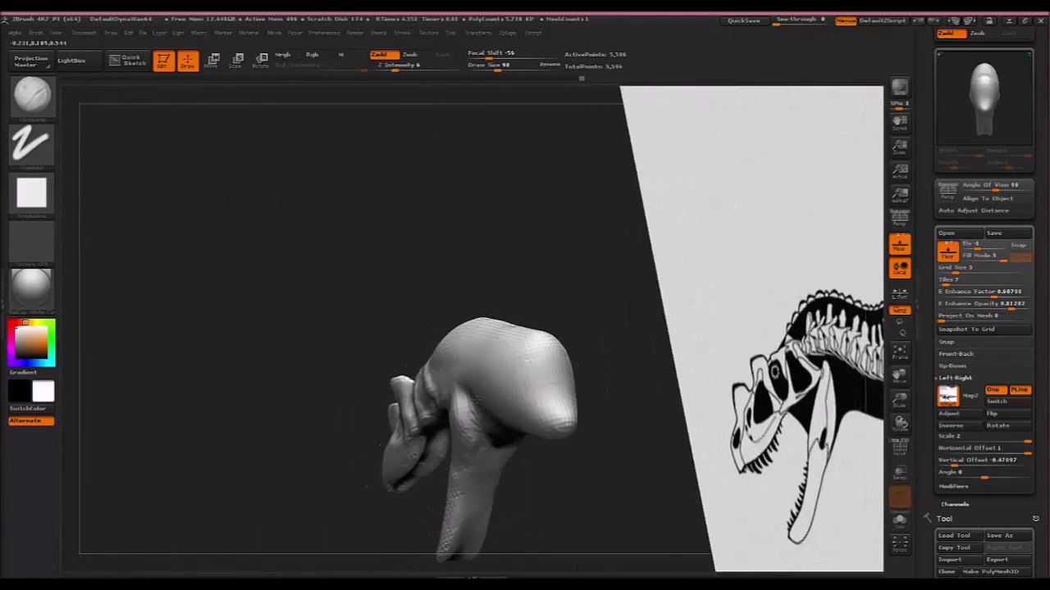
{"action": "right_click_drag", "start_coordinate": [476, 399], "coordinate": [567, 342]}
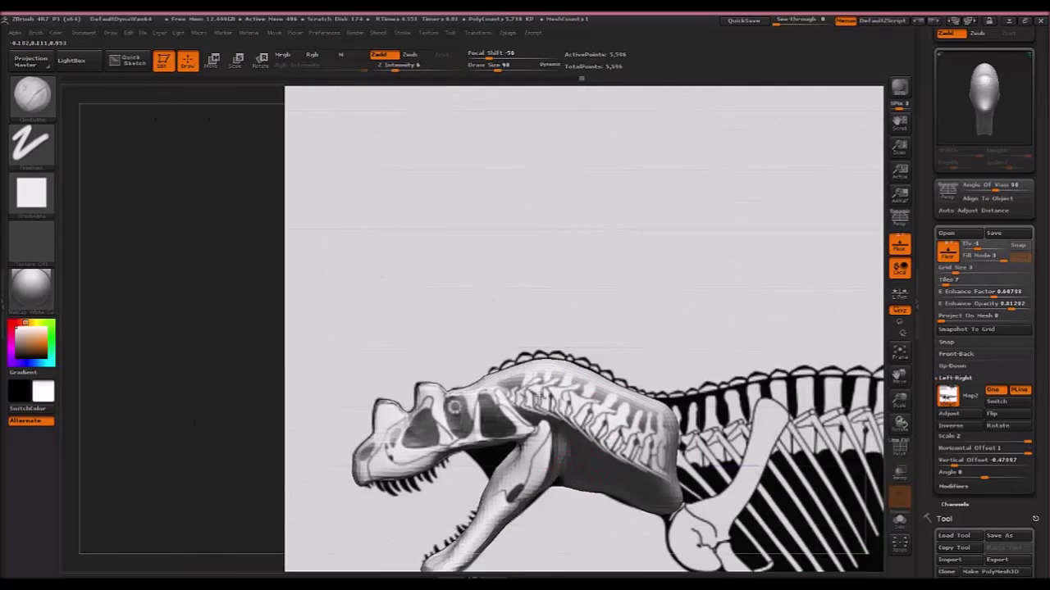
{"action": "mouse_move", "coordinate": [541, 397]}
{"action": "right_mouse_down", "text": "alt"}
{"action": "mouse_move", "coordinate": [511, 301]}
{"action": "mouse_move", "coordinate": [553, 439]}
{"action": "right_mouse_up", "text": "alt"}
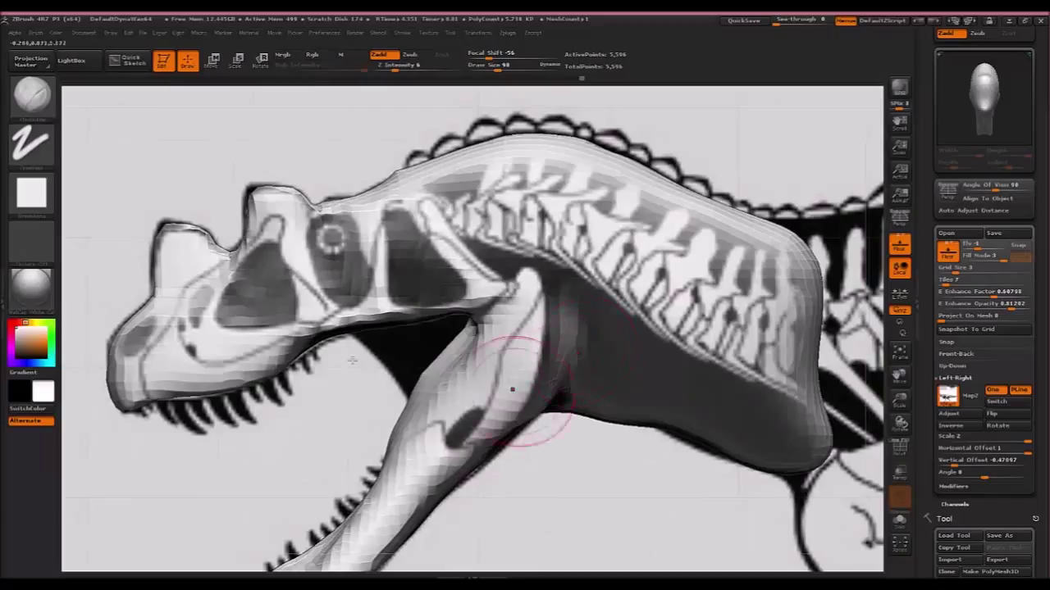
Push the neck surface behind the jaw hinge forward with the Move brush at Draw Size 162.
{"action": "left_click", "coordinate": [48, 109]}
{"action": "left_click", "coordinate": [240, 108]}
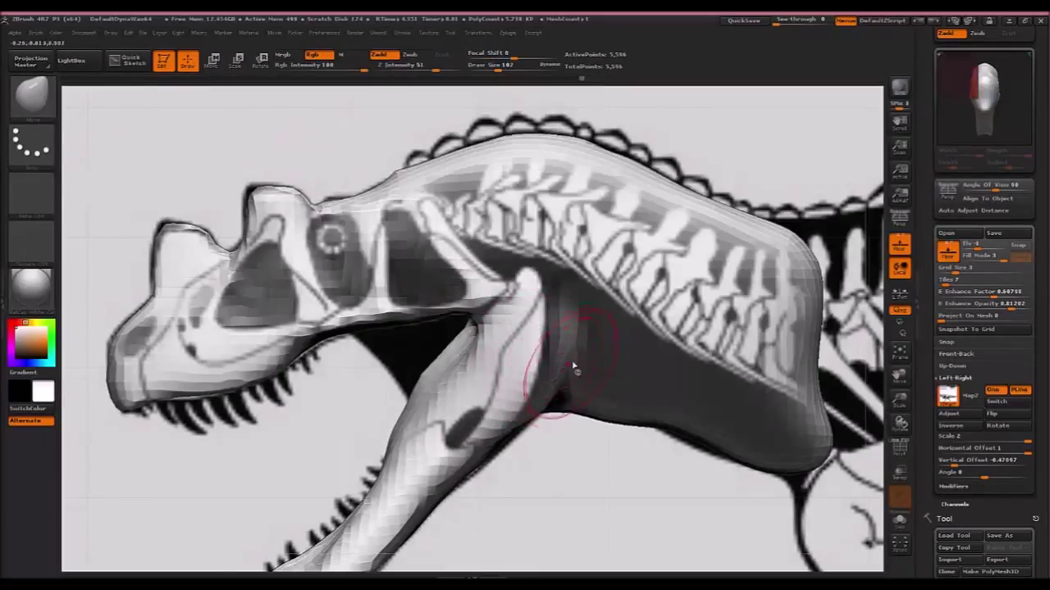
{"action": "key", "text": "bracketright"}
{"action": "key", "text": "bracketright"}
{"action": "key", "text": "bracketright"}
{"action": "key", "text": "bracketright"}
{"action": "key", "text": "bracketright"}
{"action": "key", "text": "bracketright"}
{"action": "mouse_move", "coordinate": [581, 305]}
{"action": "left_mouse_down"}
{"action": "mouse_move", "coordinate": [553, 301]}
{"action": "mouse_move", "coordinate": [554, 288]}
{"action": "left_mouse_up"}
{"action": "left_click_drag", "start_coordinate": [570, 282], "coordinate": [549, 276]}
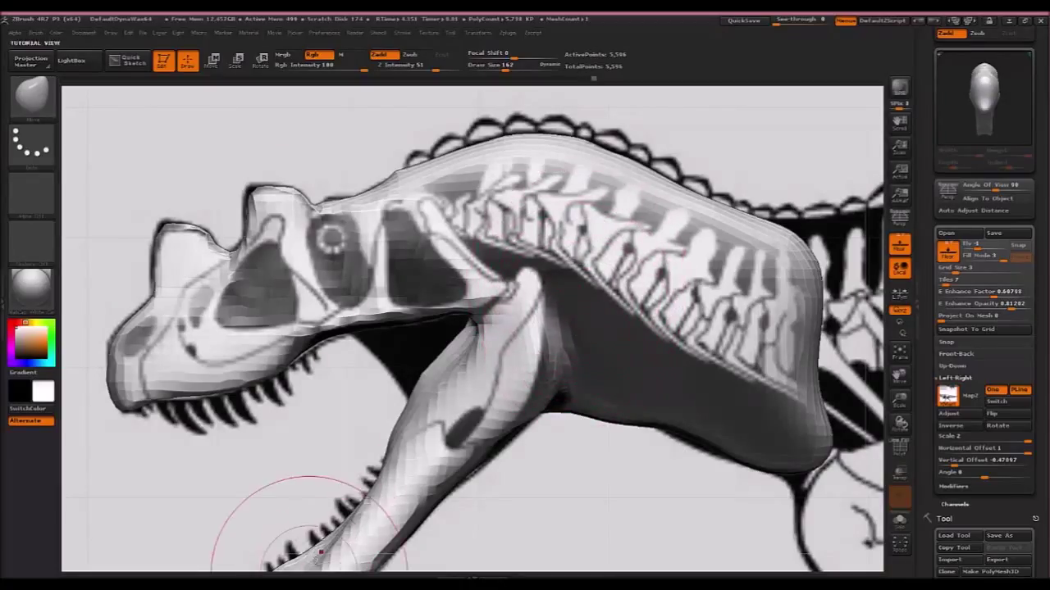
{"action": "key", "text": "alt+Tab"}
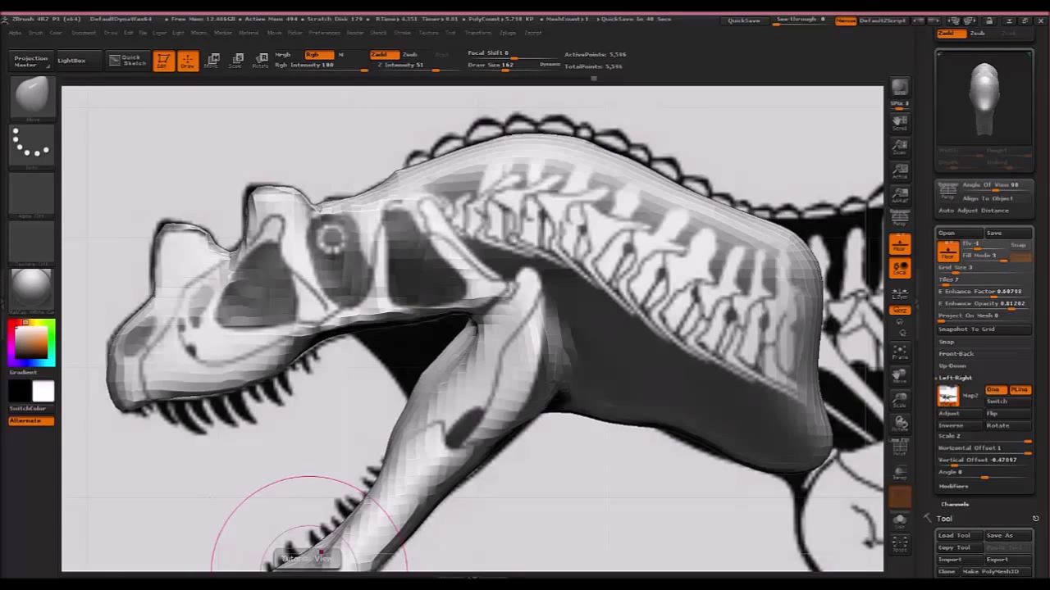
Build up muscle along the side of the neck beneath the vertebrae with the ClayBuildup brush at Draw Size 58 and Z Intensity 6.
{"action": "left_click_drag", "start_coordinate": [750, 481], "coordinate": [657, 410], "text": "alt"}
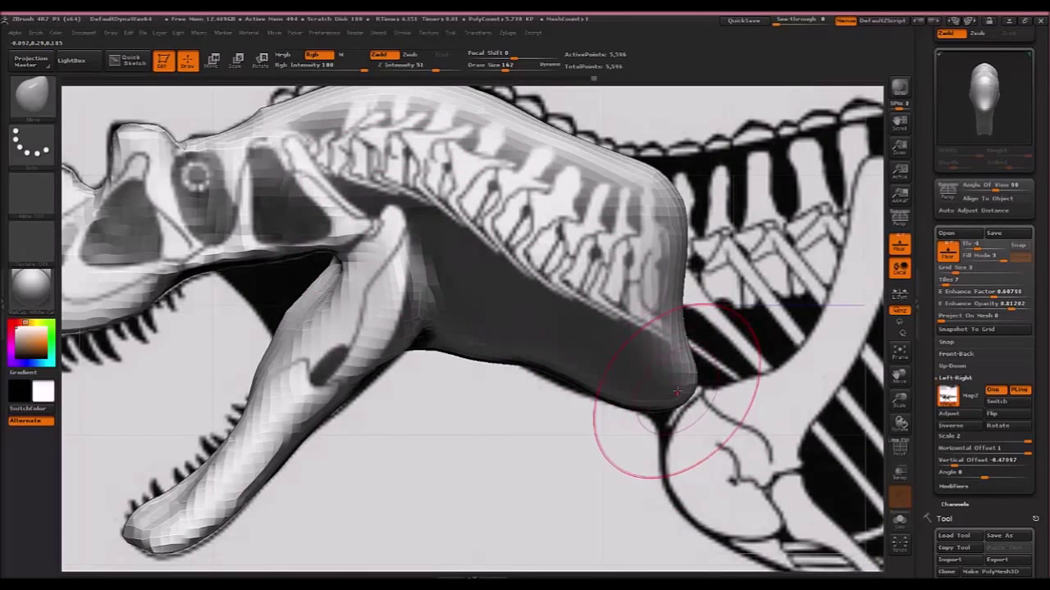
{"action": "key", "text": "bracketleft"}
{"action": "key", "text": "bracketleft"}
{"action": "key", "text": "bracketleft"}
{"action": "key", "text": "bracketleft"}
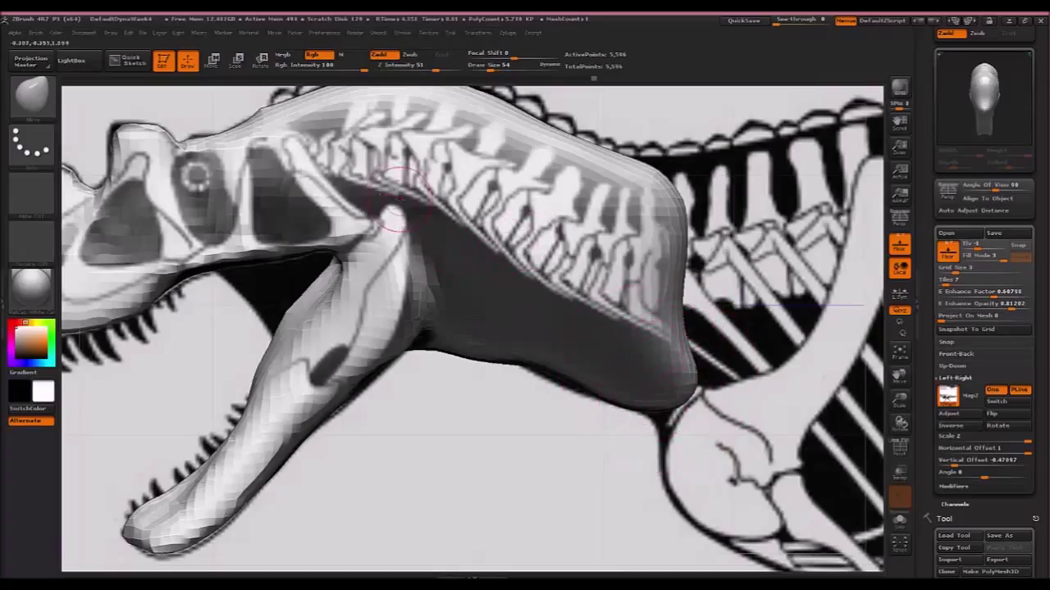
{"action": "left_click", "coordinate": [31, 94]}
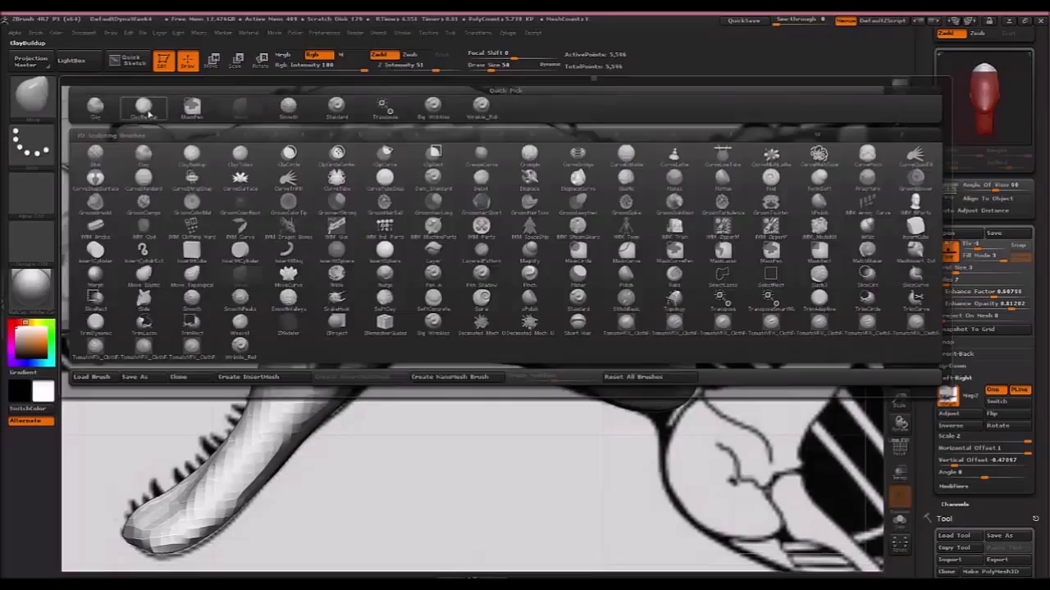
{"action": "left_click", "coordinate": [145, 108]}
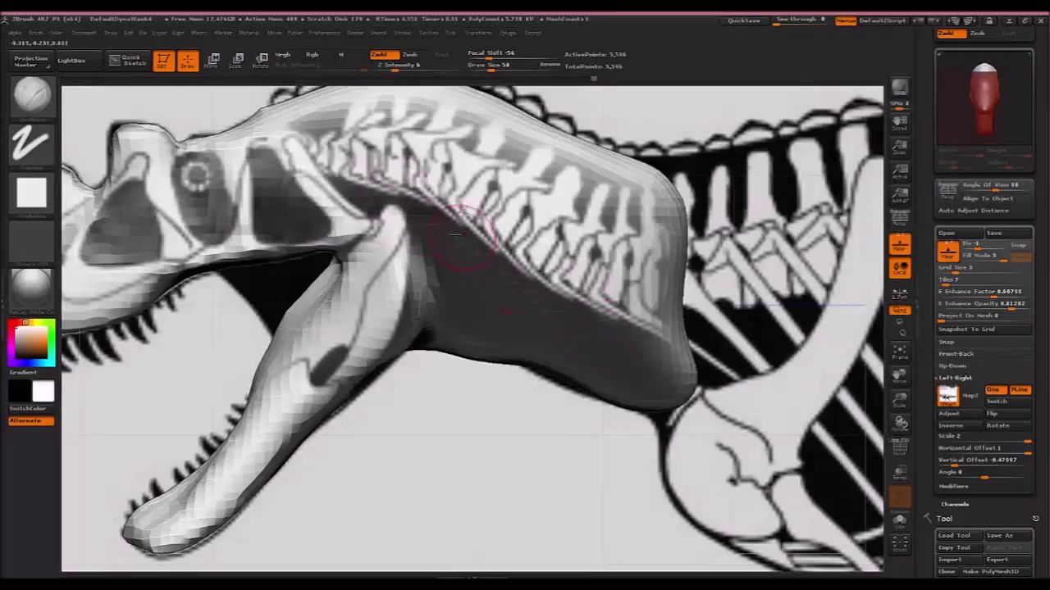
{"action": "left_click_drag", "start_coordinate": [551, 284], "coordinate": [605, 324]}
{"action": "left_click_drag", "start_coordinate": [518, 256], "coordinate": [665, 339]}
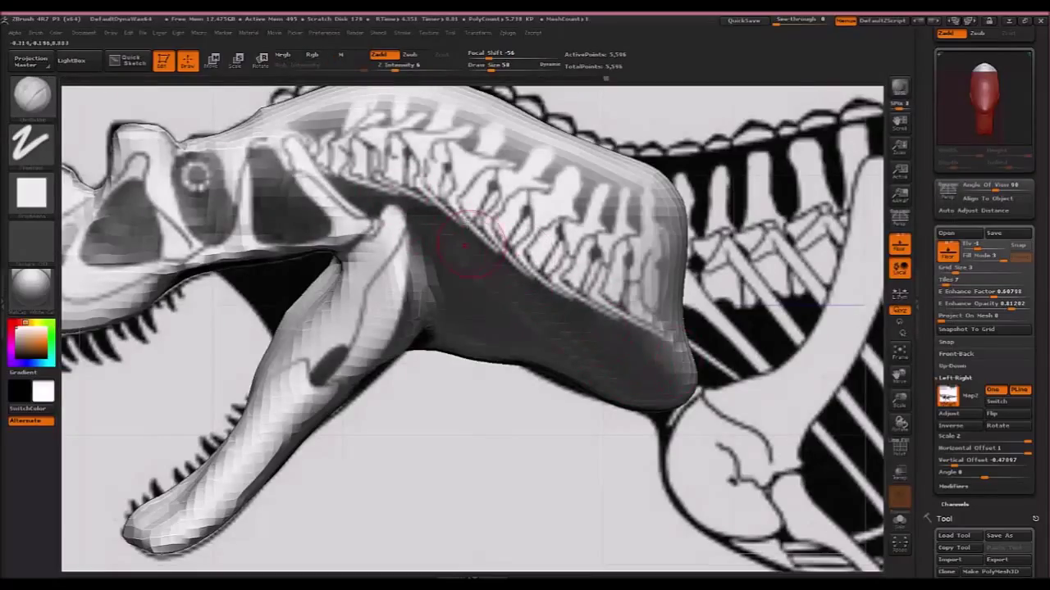
{"action": "mouse_move", "coordinate": [515, 363]}
{"action": "left_mouse_down"}
{"action": "mouse_move", "coordinate": [532, 410]}
{"action": "mouse_move", "coordinate": [528, 331]}
{"action": "left_mouse_up"}
{"action": "mouse_move", "coordinate": [446, 228]}
{"action": "left_mouse_down"}
{"action": "mouse_move", "coordinate": [623, 287]}
{"action": "mouse_move", "coordinate": [628, 250]}
{"action": "left_mouse_up"}
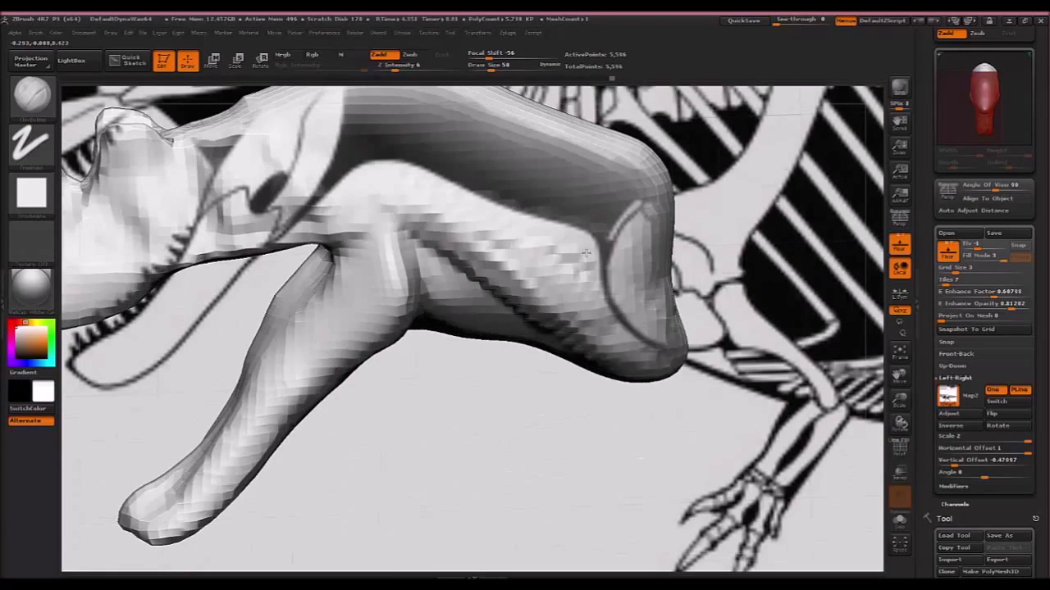
{"action": "left_click_drag", "start_coordinate": [492, 360], "coordinate": [512, 386]}
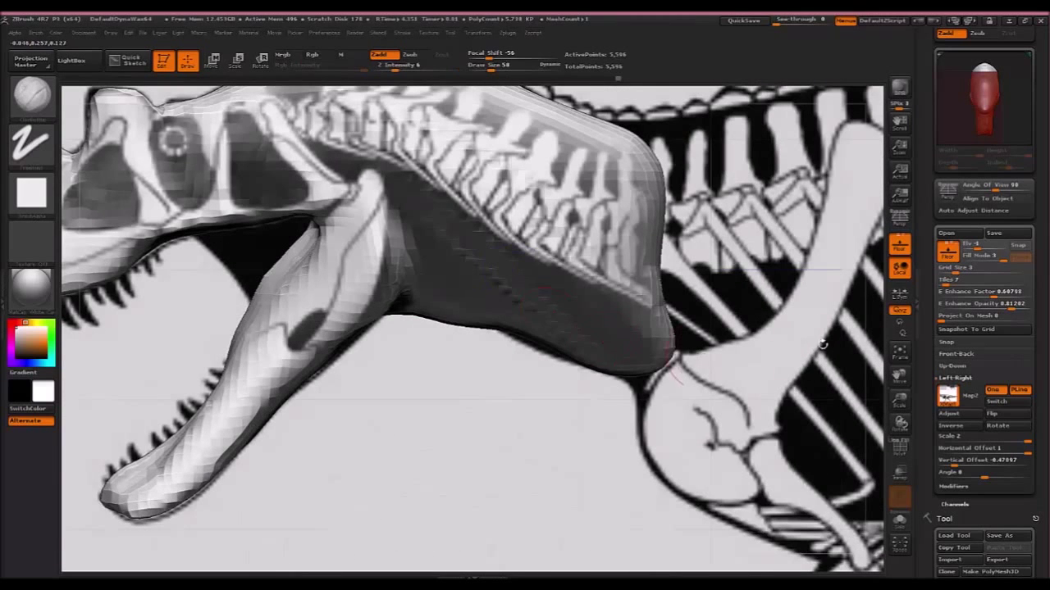
Hide the reference grid and smooth the muscle strokes along the side of the neck.
{"action": "left_click", "coordinate": [907, 254]}
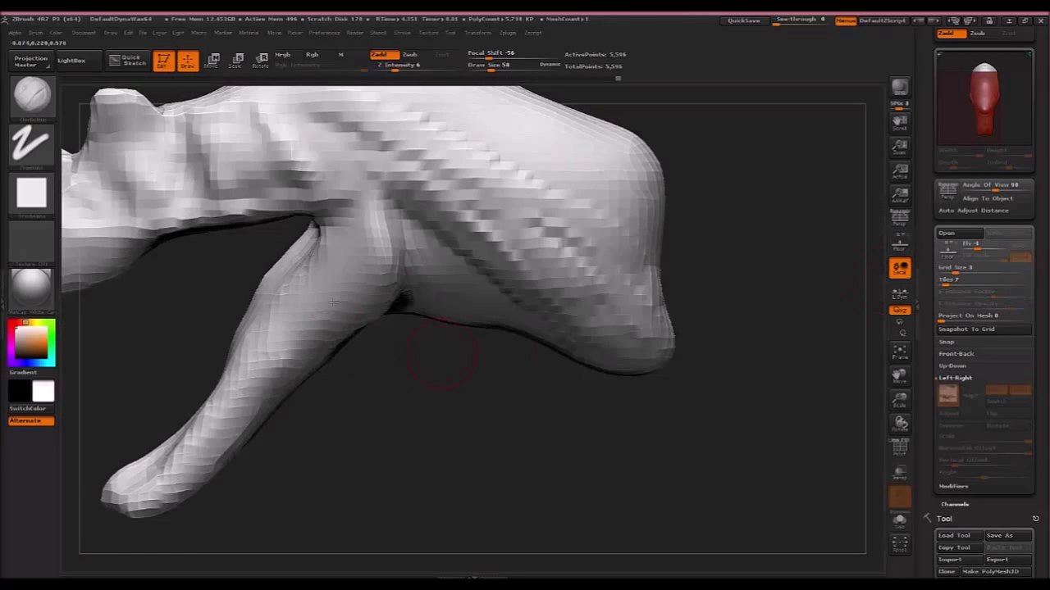
{"action": "right_click_drag", "start_coordinate": [435, 248], "coordinate": [438, 410], "text": "alt"}
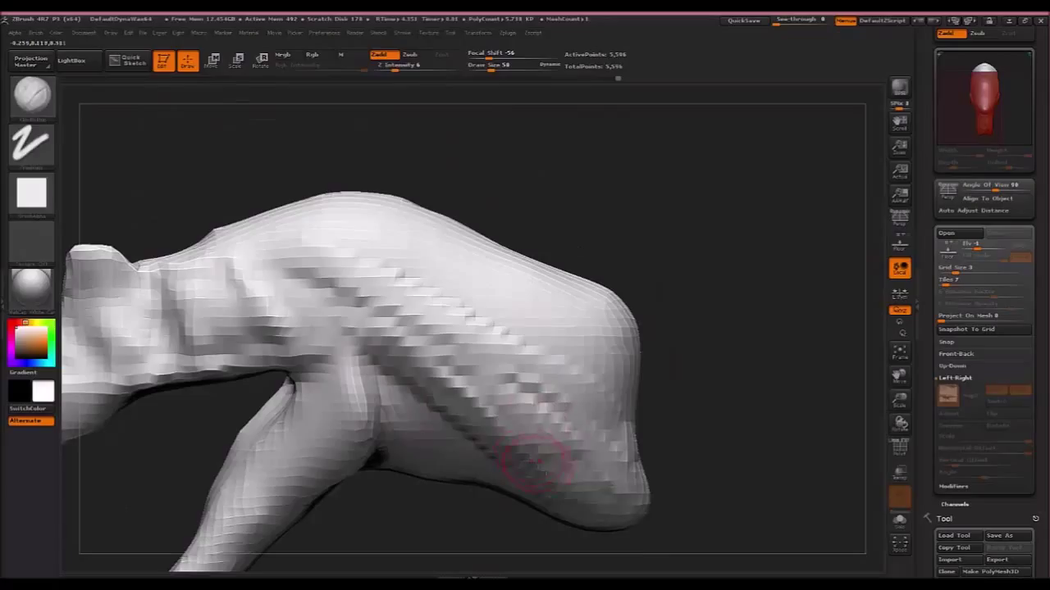
{"action": "mouse_move", "coordinate": [579, 481]}
{"action": "left_mouse_down", "text": "shift"}
{"action": "mouse_move", "coordinate": [490, 404]}
{"action": "mouse_move", "coordinate": [419, 366]}
{"action": "mouse_move", "coordinate": [331, 266]}
{"action": "mouse_move", "coordinate": [562, 394]}
{"action": "mouse_move", "coordinate": [628, 445]}
{"action": "mouse_move", "coordinate": [640, 435]}
{"action": "mouse_move", "coordinate": [344, 304]}
{"action": "mouse_move", "coordinate": [492, 317]}
{"action": "left_mouse_up", "text": "shift"}
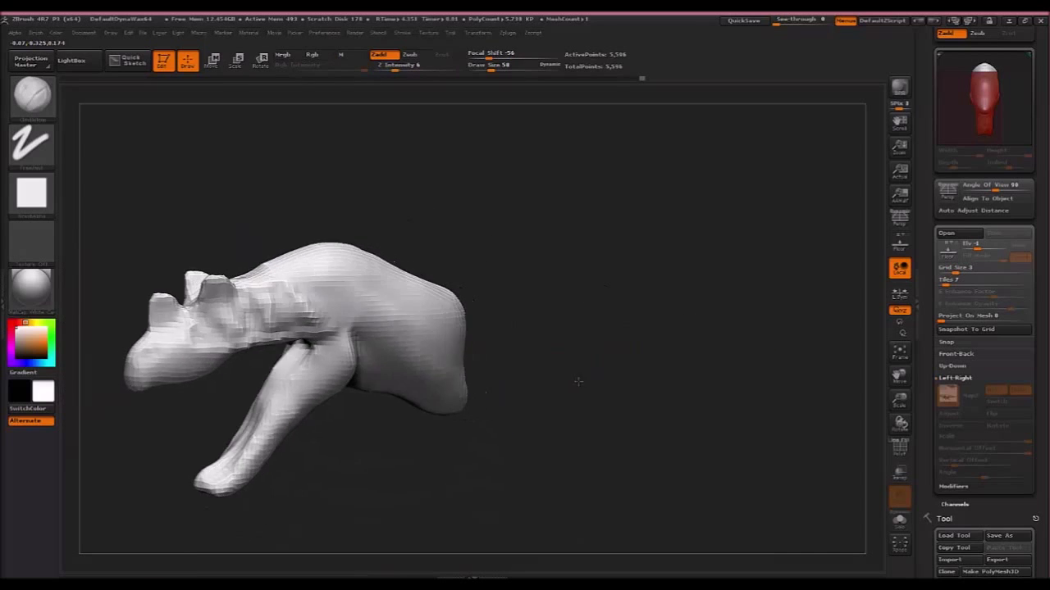
Carve a hollow into the inner surface at the tip of the lower jaw with ClayBuildup at Draw Size 58.
{"action": "mouse_move", "coordinate": [578, 381]}
{"action": "left_mouse_down"}
{"action": "mouse_move", "coordinate": [648, 344]}
{"action": "mouse_move", "coordinate": [626, 337]}
{"action": "mouse_move", "coordinate": [569, 406]}
{"action": "mouse_move", "coordinate": [344, 365]}
{"action": "mouse_move", "coordinate": [261, 344]}
{"action": "mouse_move", "coordinate": [239, 267]}
{"action": "left_mouse_up"}
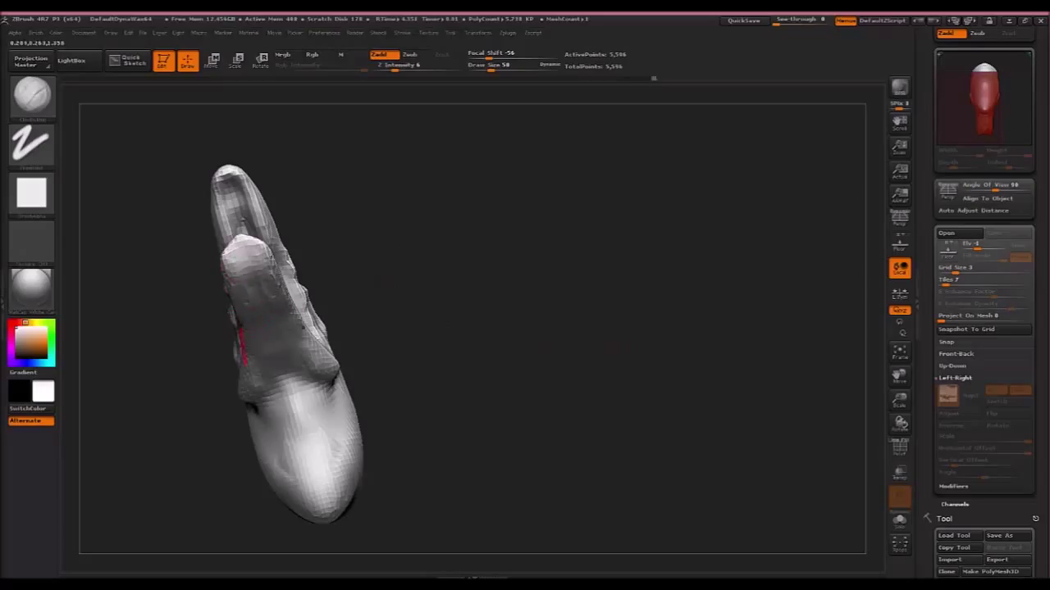
{"action": "mouse_move", "coordinate": [240, 267]}
{"action": "left_mouse_down"}
{"action": "mouse_move", "coordinate": [281, 228]}
{"action": "mouse_move", "coordinate": [257, 223]}
{"action": "left_mouse_up"}
{"action": "right_click_drag", "start_coordinate": [257, 222], "coordinate": [265, 263], "text": "ctrl"}
{"action": "mouse_move", "coordinate": [264, 263]}
{"action": "left_mouse_down"}
{"action": "mouse_move", "coordinate": [260, 248]}
{"action": "mouse_move", "coordinate": [283, 238]}
{"action": "left_mouse_up"}
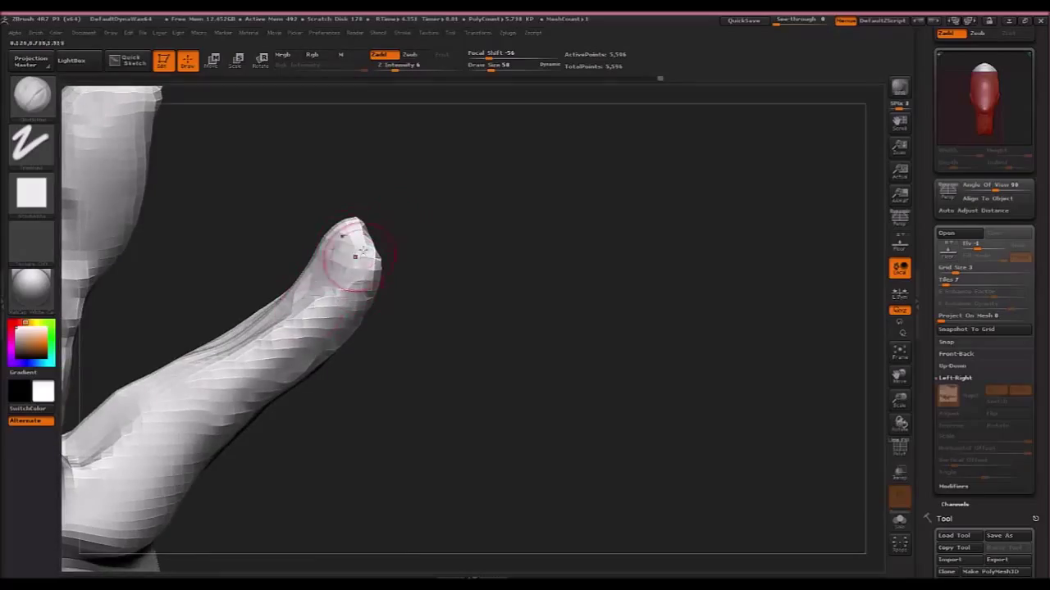
{"action": "left_click_drag", "start_coordinate": [357, 261], "coordinate": [297, 318]}
{"action": "left_click_drag", "start_coordinate": [345, 269], "coordinate": [279, 323]}
{"action": "mouse_move", "coordinate": [321, 263]}
{"action": "right_mouse_down"}
{"action": "mouse_move", "coordinate": [304, 287]}
{"action": "mouse_move", "coordinate": [270, 287]}
{"action": "right_mouse_up"}
{"action": "mouse_move", "coordinate": [395, 243]}
{"action": "left_mouse_down"}
{"action": "mouse_move", "coordinate": [373, 267]}
{"action": "mouse_move", "coordinate": [406, 297]}
{"action": "left_mouse_up"}
{"action": "left_click_drag", "start_coordinate": [400, 351], "coordinate": [433, 336]}
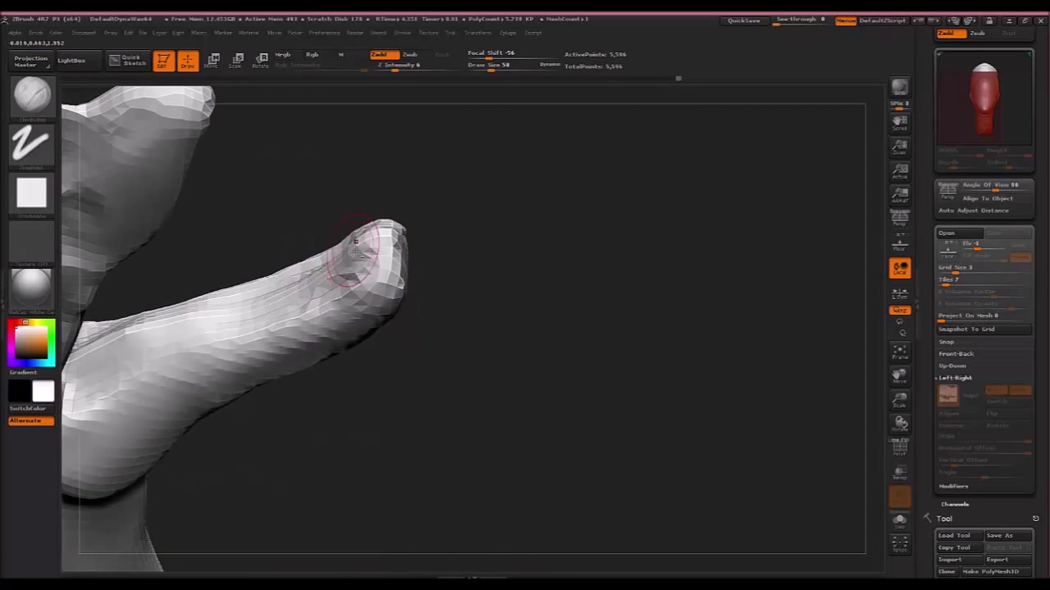
{"action": "left_click_drag", "start_coordinate": [356, 243], "coordinate": [338, 272]}
{"action": "left_click_drag", "start_coordinate": [377, 238], "coordinate": [332, 276]}
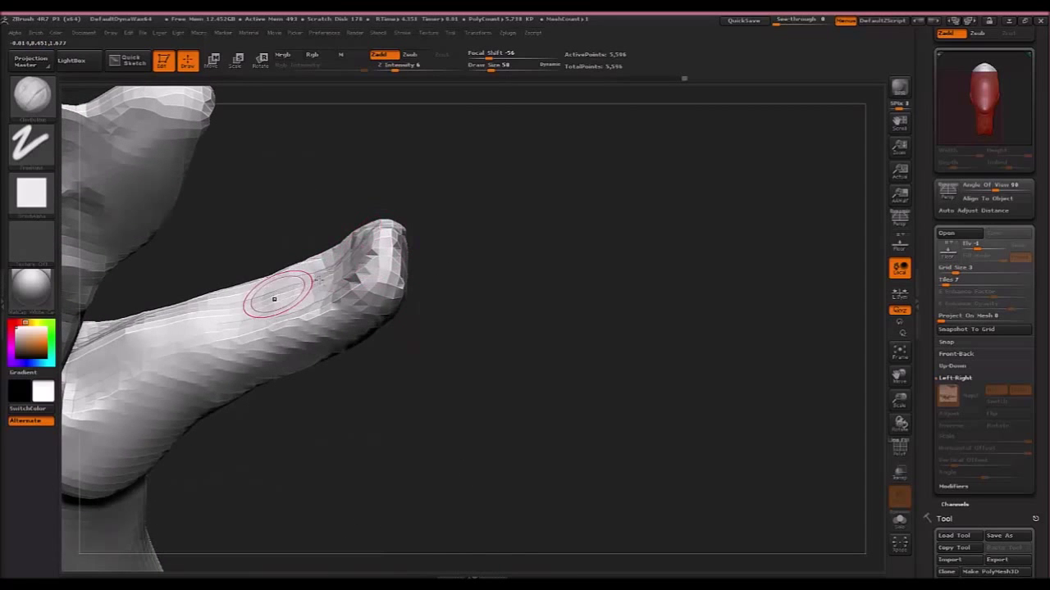
Extend the hollow along the inside of the lower jaw back towards the throat.
{"action": "mouse_move", "coordinate": [273, 298]}
{"action": "left_mouse_down"}
{"action": "mouse_move", "coordinate": [218, 305]}
{"action": "mouse_move", "coordinate": [76, 361]}
{"action": "left_mouse_up"}
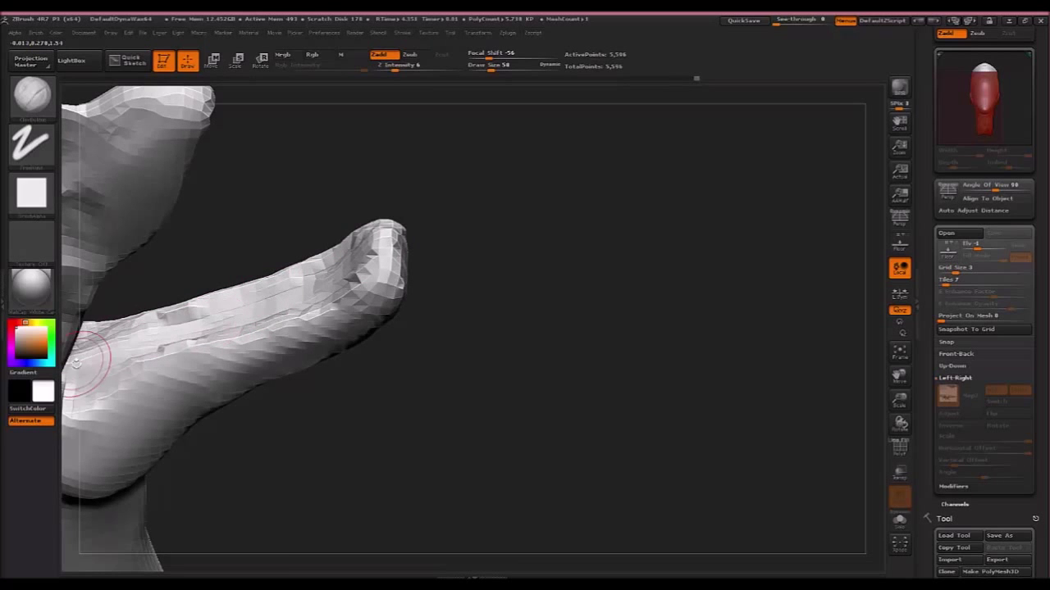
{"action": "right_click_drag", "start_coordinate": [198, 326], "coordinate": [156, 333]}
{"action": "mouse_move", "coordinate": [177, 328]}
{"action": "left_mouse_down"}
{"action": "mouse_move", "coordinate": [91, 343]}
{"action": "mouse_move", "coordinate": [109, 335]}
{"action": "mouse_move", "coordinate": [105, 346]}
{"action": "left_mouse_up"}
{"action": "mouse_move", "coordinate": [105, 346]}
{"action": "right_mouse_down"}
{"action": "mouse_move", "coordinate": [136, 390]}
{"action": "mouse_move", "coordinate": [111, 341]}
{"action": "right_mouse_up"}
{"action": "mouse_move", "coordinate": [116, 334]}
{"action": "left_mouse_down"}
{"action": "mouse_move", "coordinate": [92, 318]}
{"action": "mouse_move", "coordinate": [140, 325]}
{"action": "mouse_move", "coordinate": [108, 327]}
{"action": "left_mouse_up"}
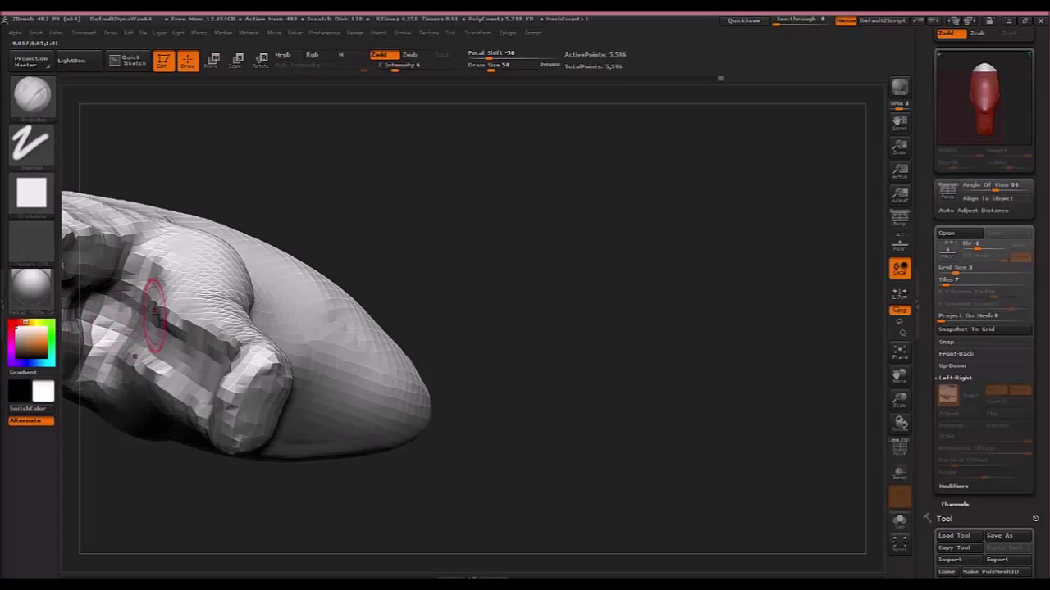
{"action": "right_click_drag", "start_coordinate": [151, 318], "coordinate": [153, 326]}
Narrow the sides of the lower jaw symmetrically with the Move brush at Draw Size 178.
{"action": "left_click_drag", "start_coordinate": [399, 416], "coordinate": [508, 263]}
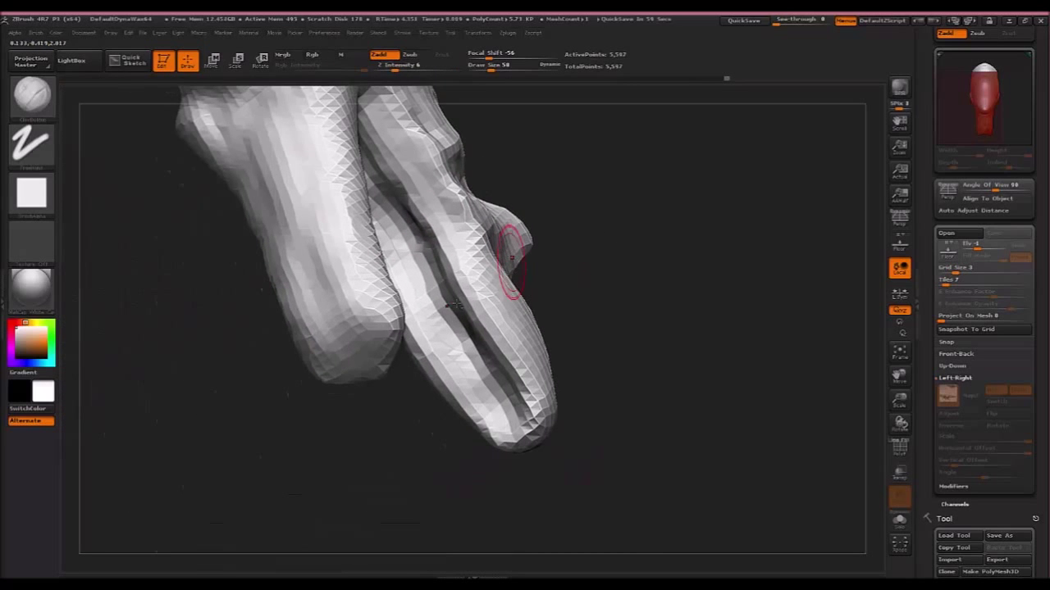
{"action": "left_click", "coordinate": [31, 95]}
{"action": "left_click", "coordinate": [240, 106]}
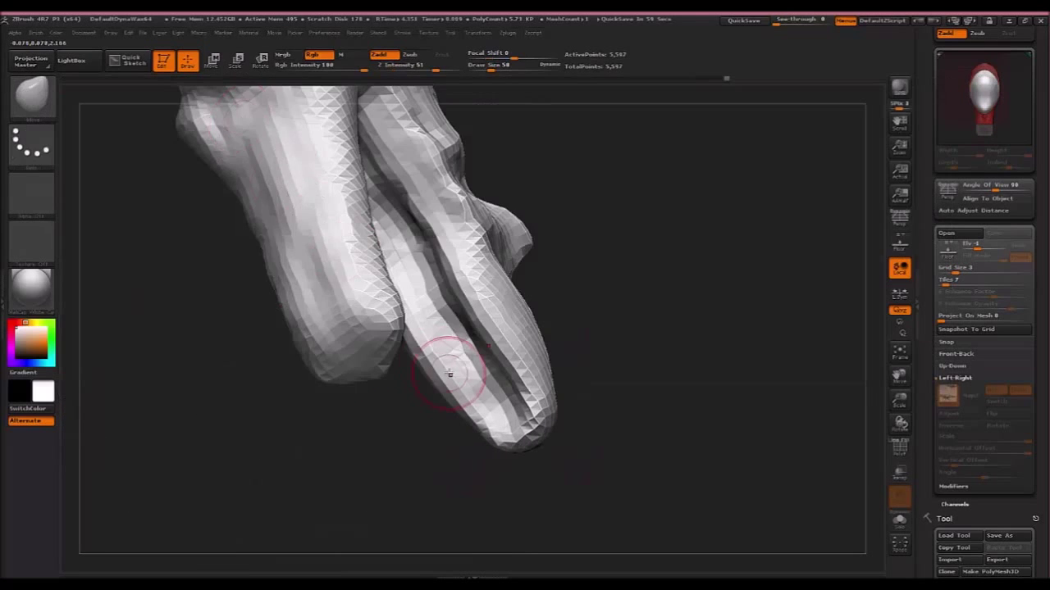
{"action": "mouse_move", "coordinate": [445, 375]}
{"action": "left_mouse_down"}
{"action": "mouse_move", "coordinate": [459, 369]}
{"action": "mouse_move", "coordinate": [433, 363]}
{"action": "left_mouse_up"}
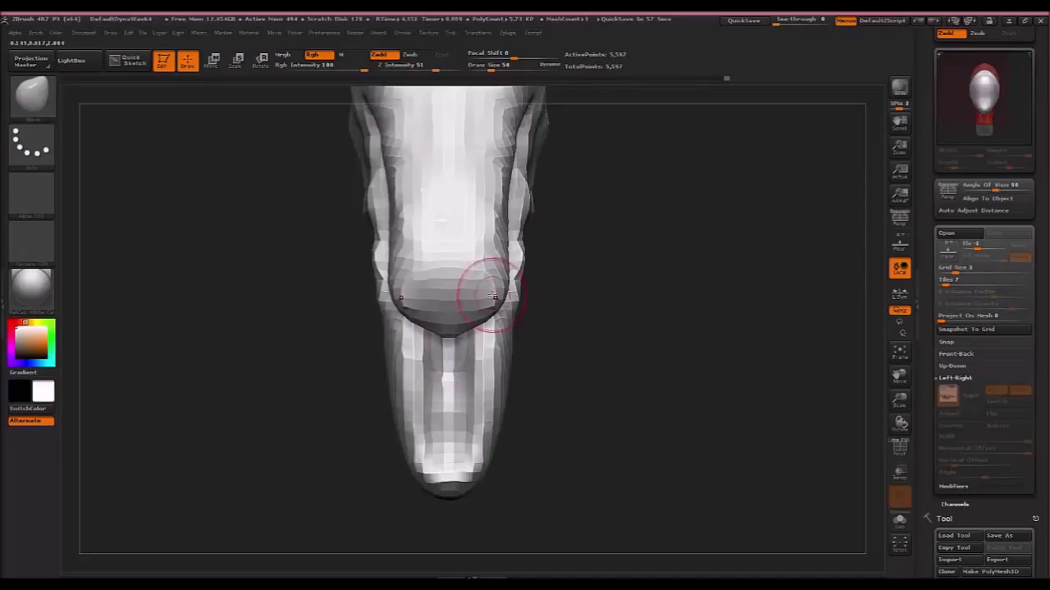
{"action": "key", "text": "bracketright"}
{"action": "key", "text": "bracketright"}
{"action": "key", "text": "bracketright"}
{"action": "key", "text": "bracketright"}
{"action": "key", "text": "bracketright"}
{"action": "key", "text": "bracketright"}
{"action": "key", "text": "bracketright"}
{"action": "key", "text": "bracketright"}
{"action": "key", "text": "bracketright"}
{"action": "key", "text": "bracketright"}
{"action": "key", "text": "bracketright"}
{"action": "key", "text": "bracketright"}
{"action": "left_click_drag", "start_coordinate": [497, 283], "coordinate": [461, 280]}
{"action": "left_click_drag", "start_coordinate": [487, 204], "coordinate": [473, 205]}
Reshape the bulging rear corners of the lower jaw with the Move brush, reducing the Draw Size to about 120.
{"action": "left_click_drag", "start_coordinate": [550, 192], "coordinate": [651, 438]}
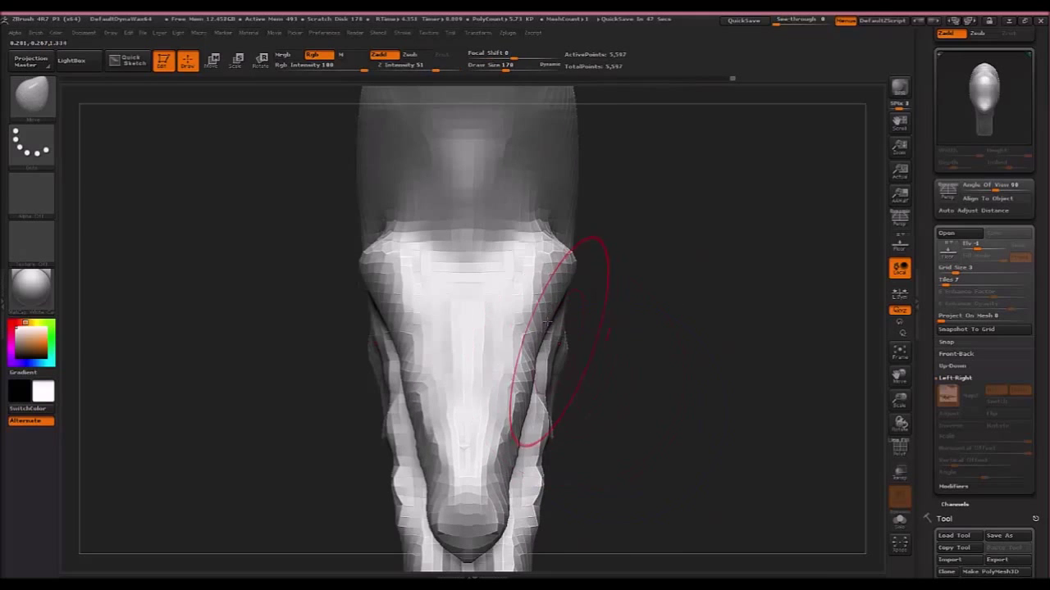
{"action": "left_click_drag", "start_coordinate": [554, 305], "coordinate": [563, 308]}
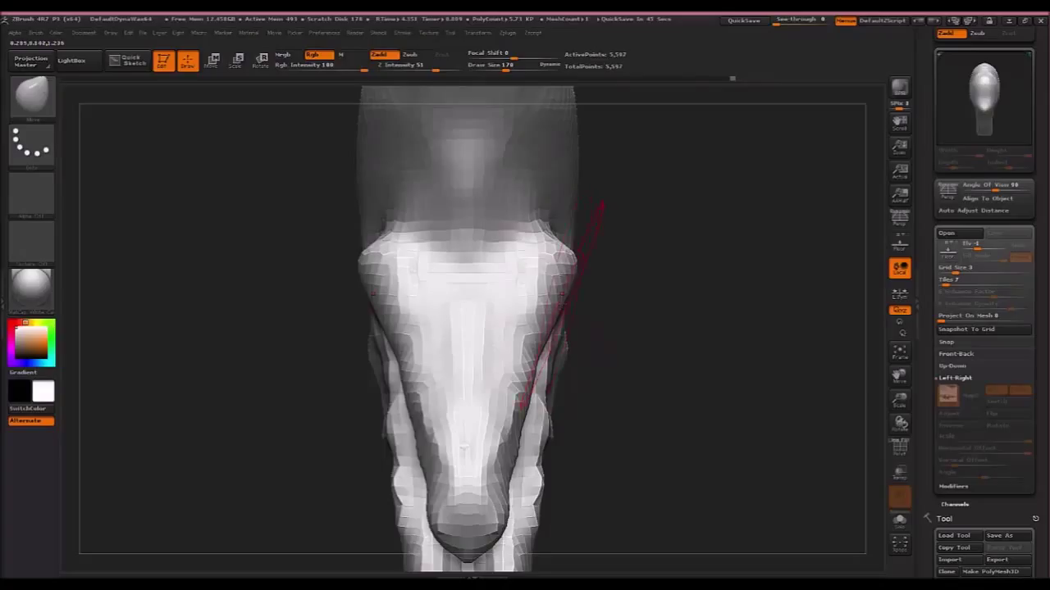
{"action": "mouse_move", "coordinate": [576, 266]}
{"action": "left_mouse_down"}
{"action": "mouse_move", "coordinate": [568, 301]}
{"action": "mouse_move", "coordinate": [577, 302]}
{"action": "mouse_move", "coordinate": [563, 300]}
{"action": "left_mouse_up"}
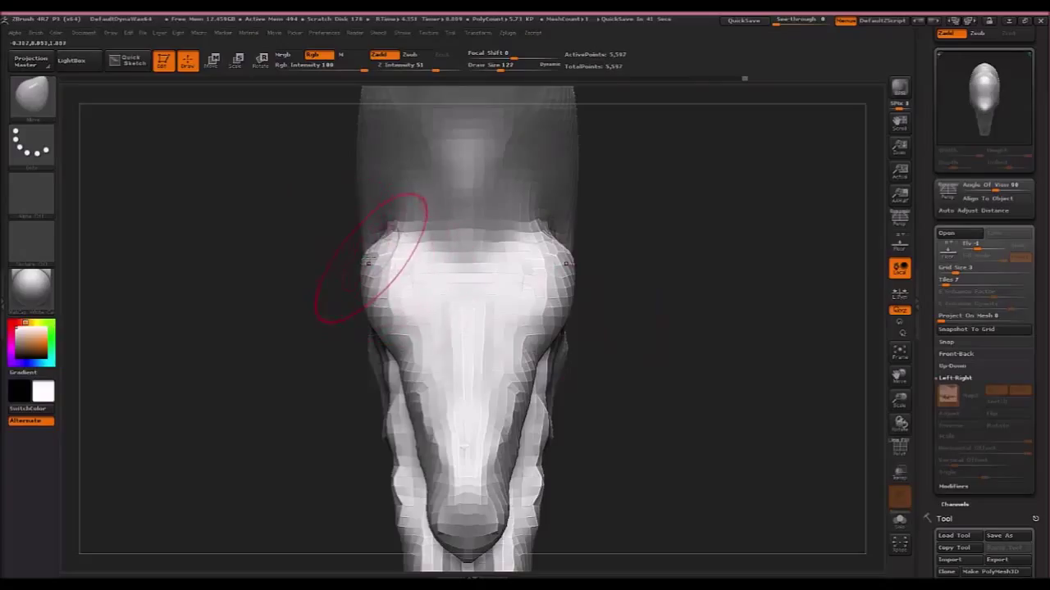
{"action": "left_click_drag", "start_coordinate": [369, 258], "coordinate": [377, 256]}
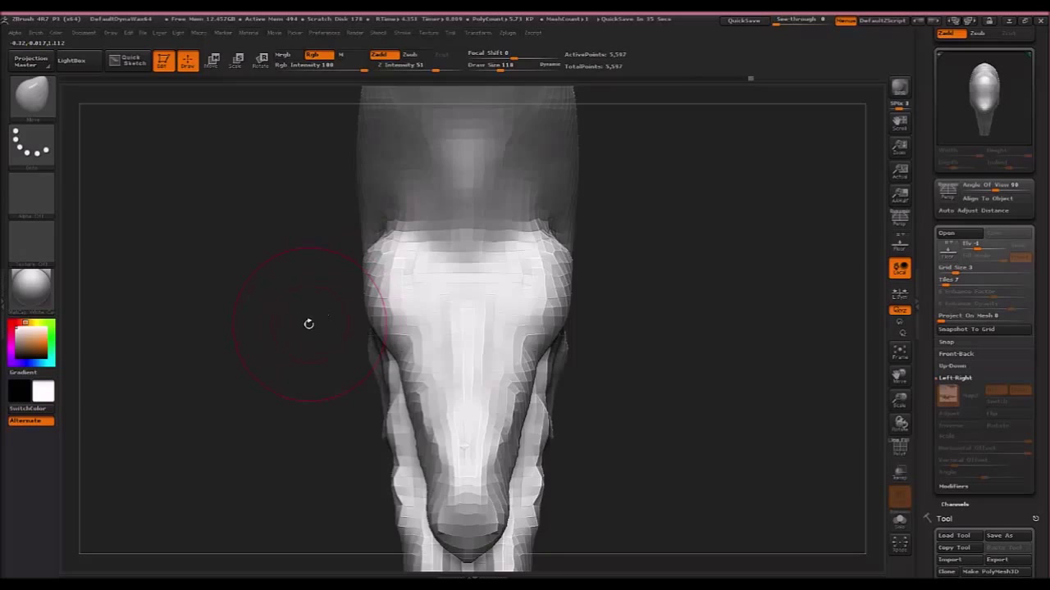
Remesh the whole head and neck with DynaMesh.
{"action": "left_click_drag", "start_coordinate": [308, 324], "coordinate": [522, 317]}
{"action": "right_click_drag", "start_coordinate": [646, 332], "coordinate": [597, 343], "text": "ctrl"}
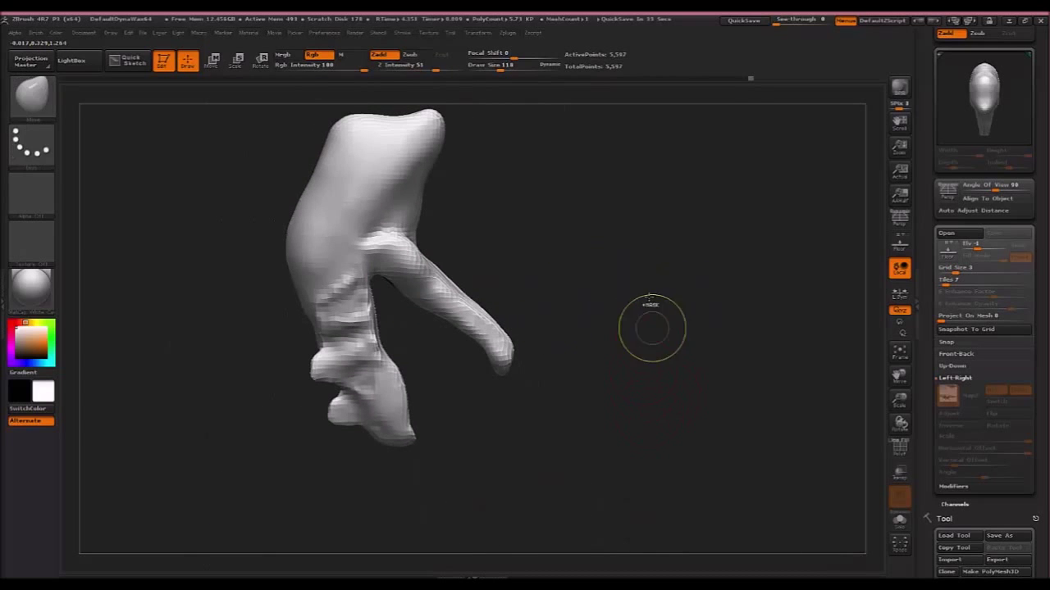
{"action": "key", "text": "ctrl"}
{"action": "key", "text": "shift"}
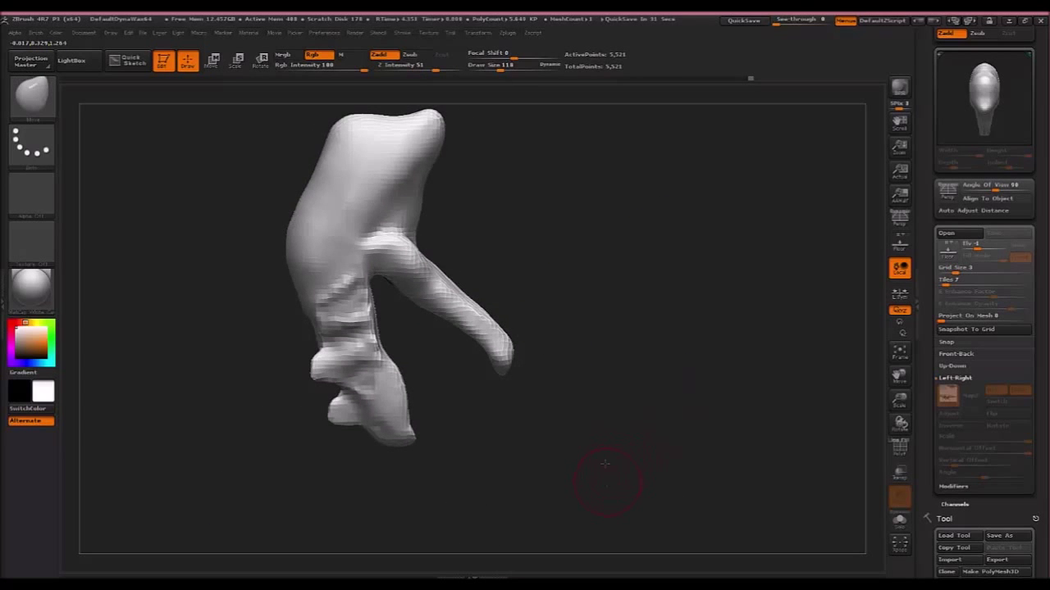
Show the reference grid and pull the upper rear edge of the lower jaw forward to match it with the Move brush.
{"action": "mouse_move", "coordinate": [605, 464]}
{"action": "left_mouse_down"}
{"action": "mouse_move", "coordinate": [638, 365]}
{"action": "mouse_move", "coordinate": [621, 325]}
{"action": "mouse_move", "coordinate": [535, 450]}
{"action": "mouse_move", "coordinate": [492, 393]}
{"action": "mouse_move", "coordinate": [406, 398]}
{"action": "mouse_move", "coordinate": [427, 498]}
{"action": "left_mouse_up"}
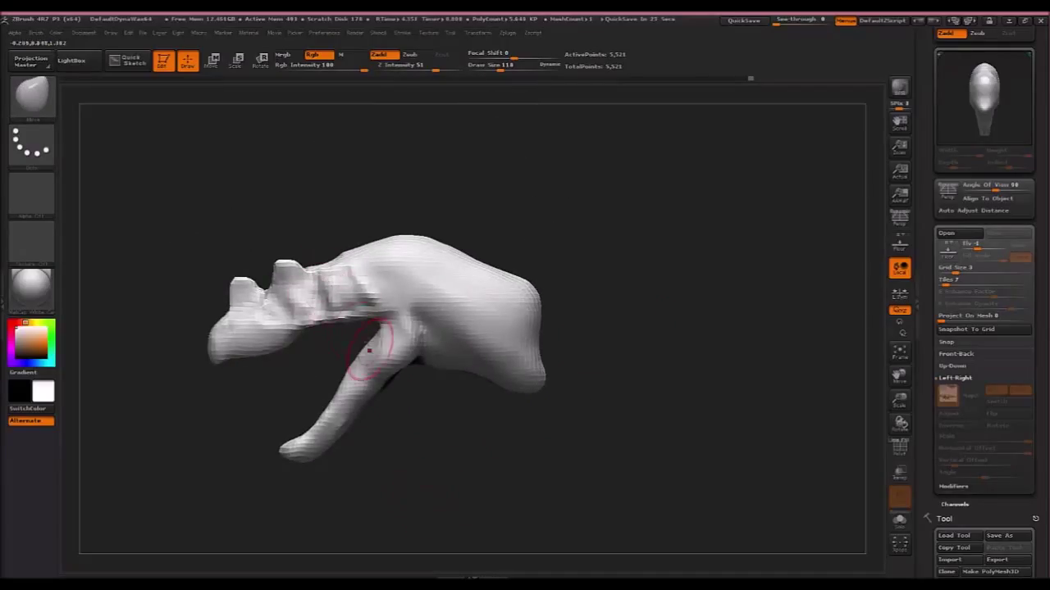
{"action": "left_click", "coordinate": [40, 102]}
{"action": "left_click", "coordinate": [330, 221]}
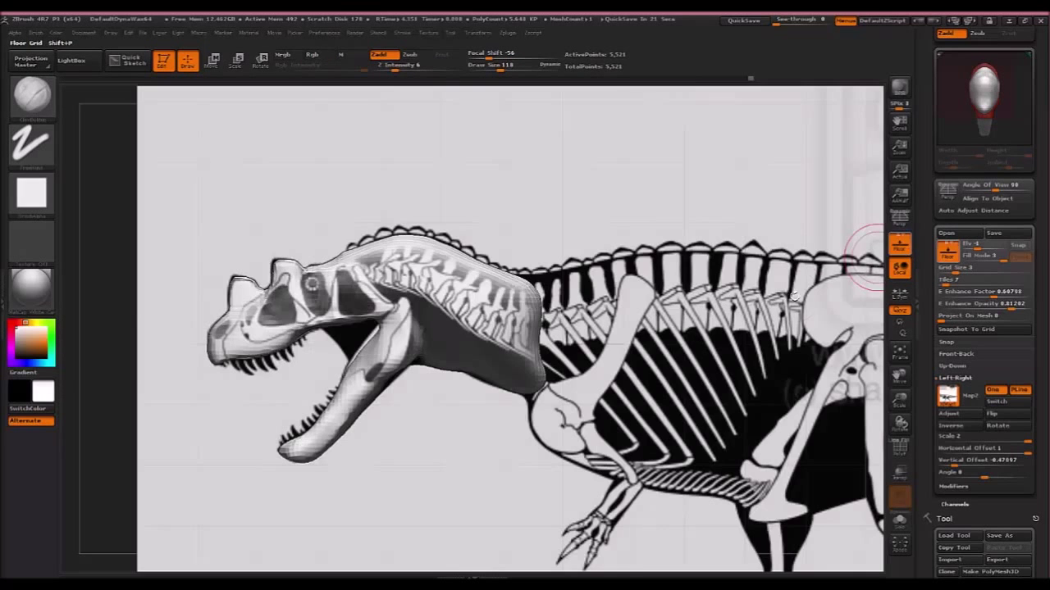
{"action": "mouse_move", "coordinate": [188, 375]}
{"action": "left_mouse_down", "text": "alt"}
{"action": "mouse_move", "coordinate": [322, 331]}
{"action": "mouse_move", "coordinate": [419, 424]}
{"action": "left_mouse_up", "text": "alt"}
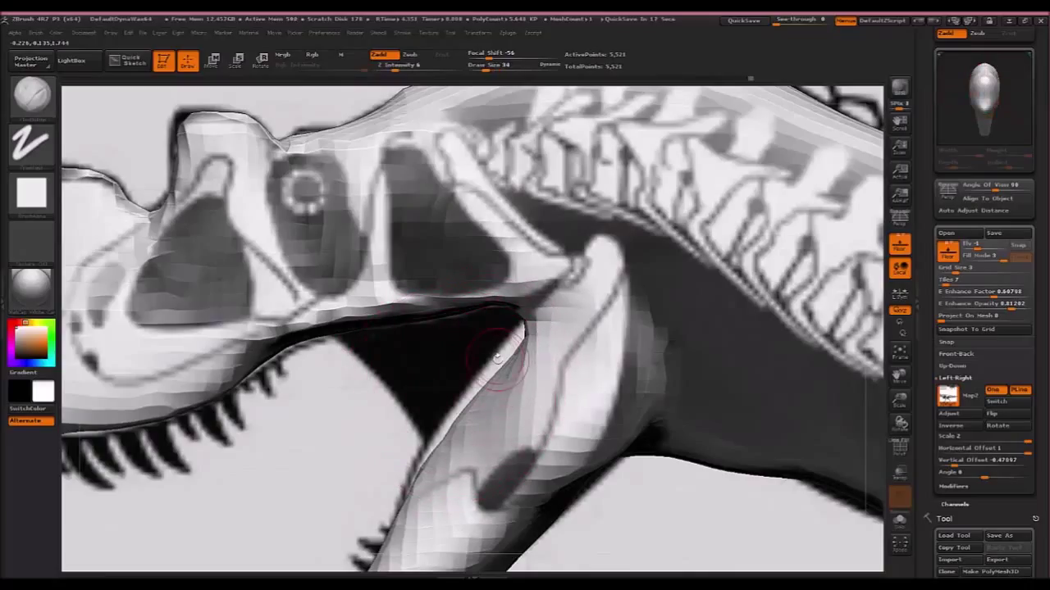
{"action": "left_click", "coordinate": [32, 96]}
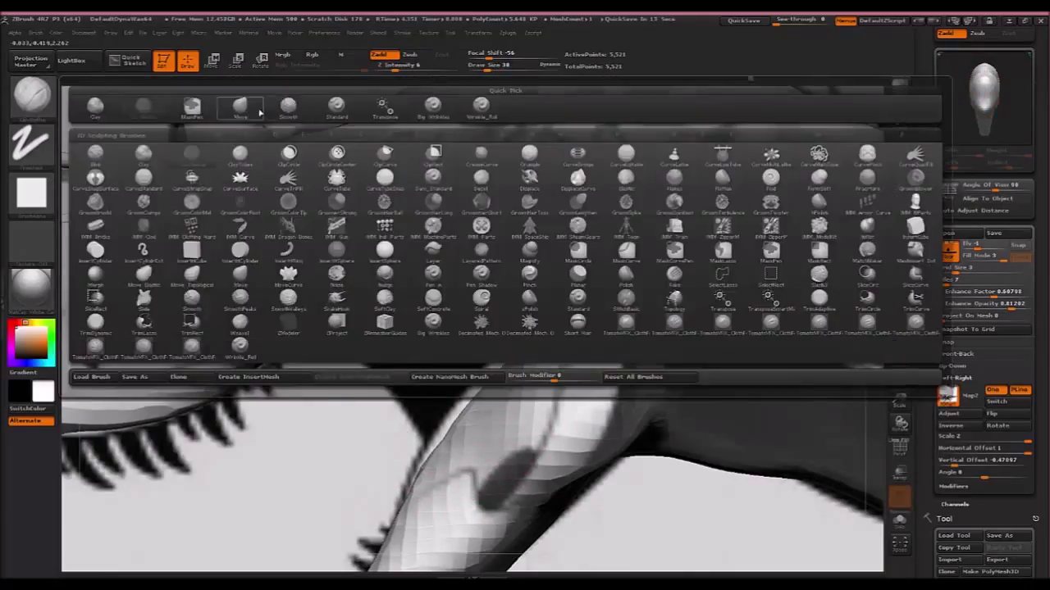
{"action": "left_click", "coordinate": [256, 109]}
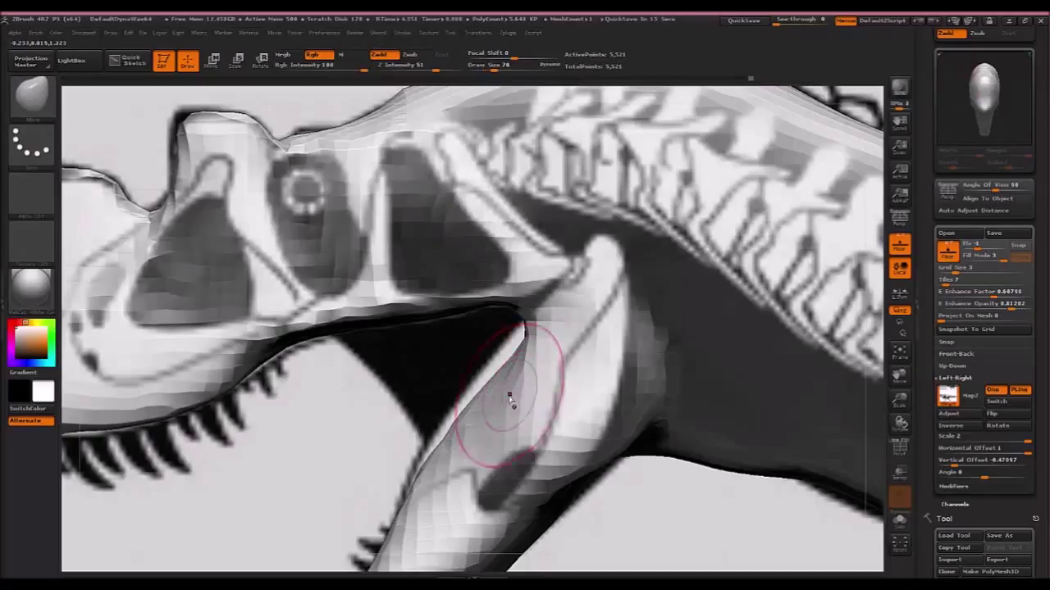
{"action": "key", "text": "bracketright"}
{"action": "left_click_drag", "start_coordinate": [504, 405], "coordinate": [480, 396]}
{"action": "mouse_move", "coordinate": [514, 346]}
{"action": "left_mouse_down"}
{"action": "mouse_move", "coordinate": [516, 318]}
{"action": "mouse_move", "coordinate": [485, 299]}
{"action": "left_mouse_up"}
{"action": "left_click_drag", "start_coordinate": [460, 436], "coordinate": [449, 430]}
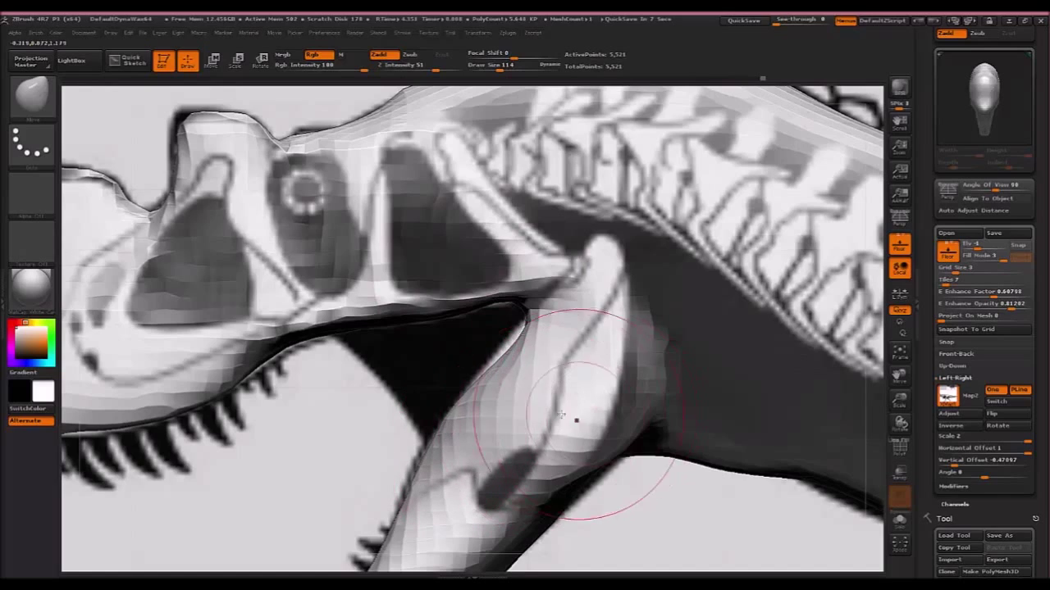
Start building a muscle bridge between the upper and lower jaws at the mouth corner with the ClayBuildup brush at Draw Size 22.
{"action": "key", "text": "b"}
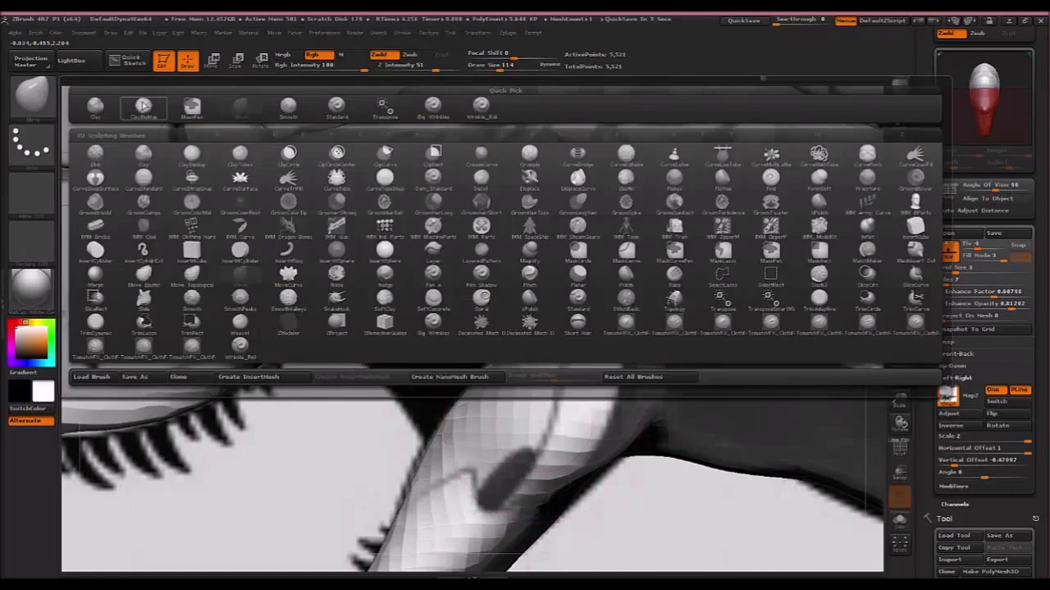
{"action": "left_click", "coordinate": [469, 304]}
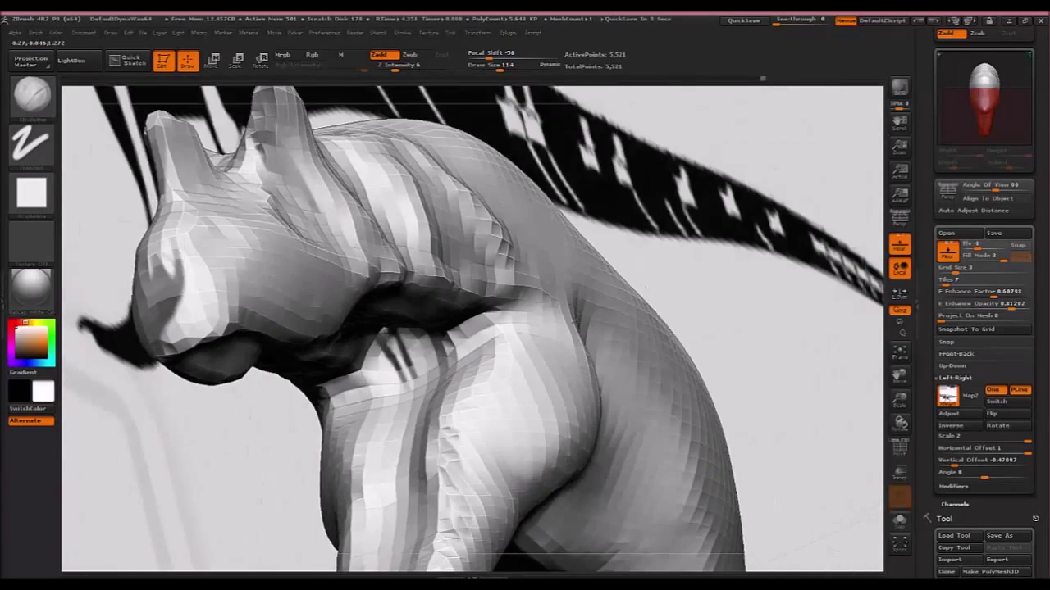
{"action": "key", "text": "bracketleft"}
{"action": "key", "text": "bracketleft"}
{"action": "key", "text": "bracketleft"}
{"action": "key", "text": "bracketleft"}
{"action": "key", "text": "bracketleft"}
{"action": "key", "text": "bracketleft"}
{"action": "key", "text": "bracketleft"}
{"action": "key", "text": "bracketleft"}
{"action": "key", "text": "bracketleft"}
{"action": "key", "text": "bracketleft"}
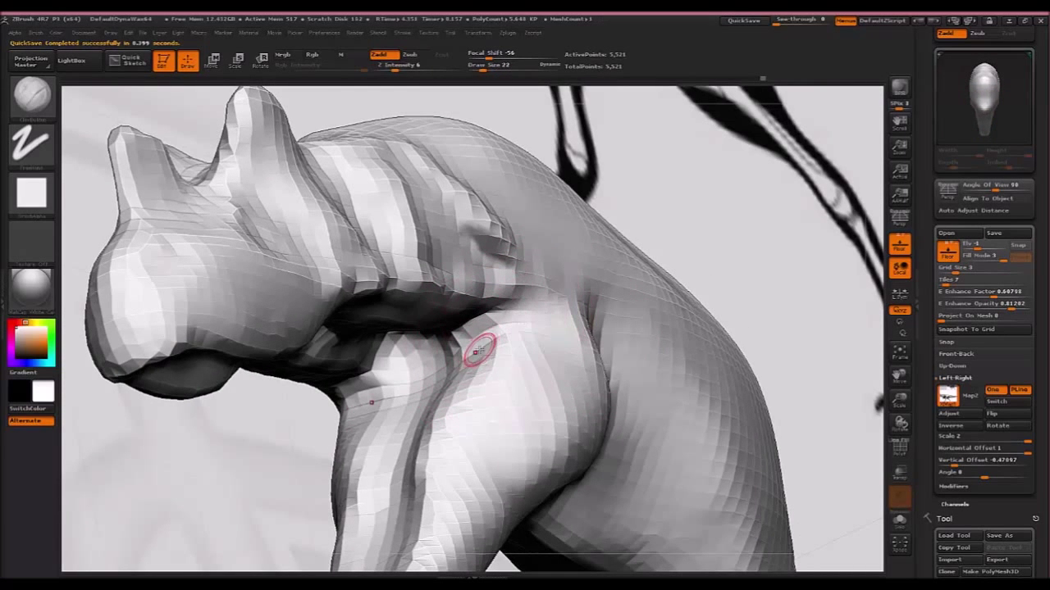
{"action": "mouse_move", "coordinate": [481, 354]}
{"action": "left_mouse_down"}
{"action": "mouse_move", "coordinate": [459, 322]}
{"action": "mouse_move", "coordinate": [472, 341]}
{"action": "mouse_move", "coordinate": [463, 357]}
{"action": "mouse_move", "coordinate": [467, 346]}
{"action": "mouse_move", "coordinate": [474, 361]}
{"action": "left_mouse_up"}
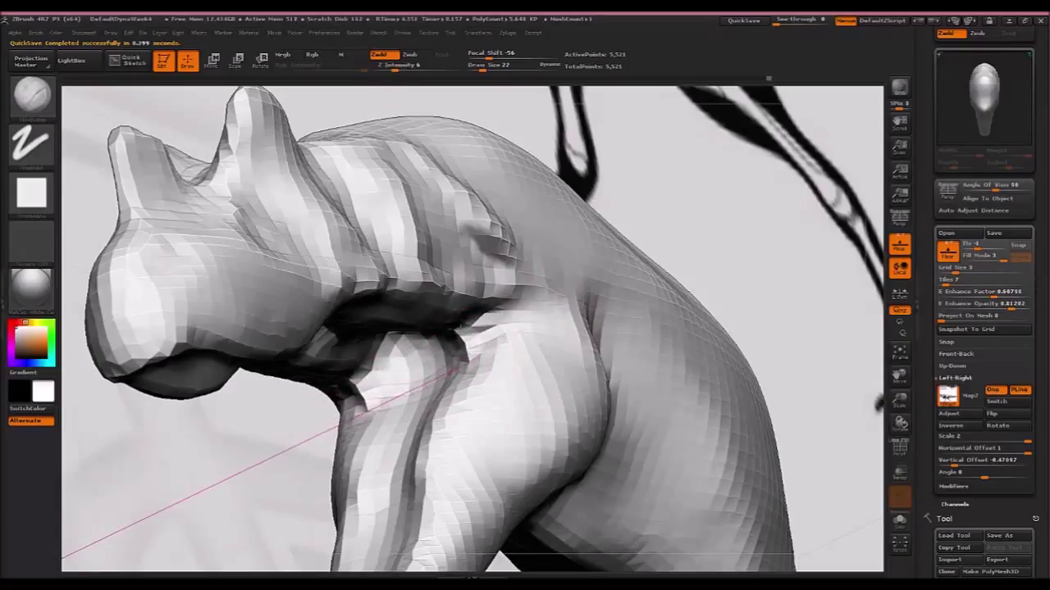
{"action": "left_click_drag", "start_coordinate": [64, 555], "coordinate": [64, 555]}
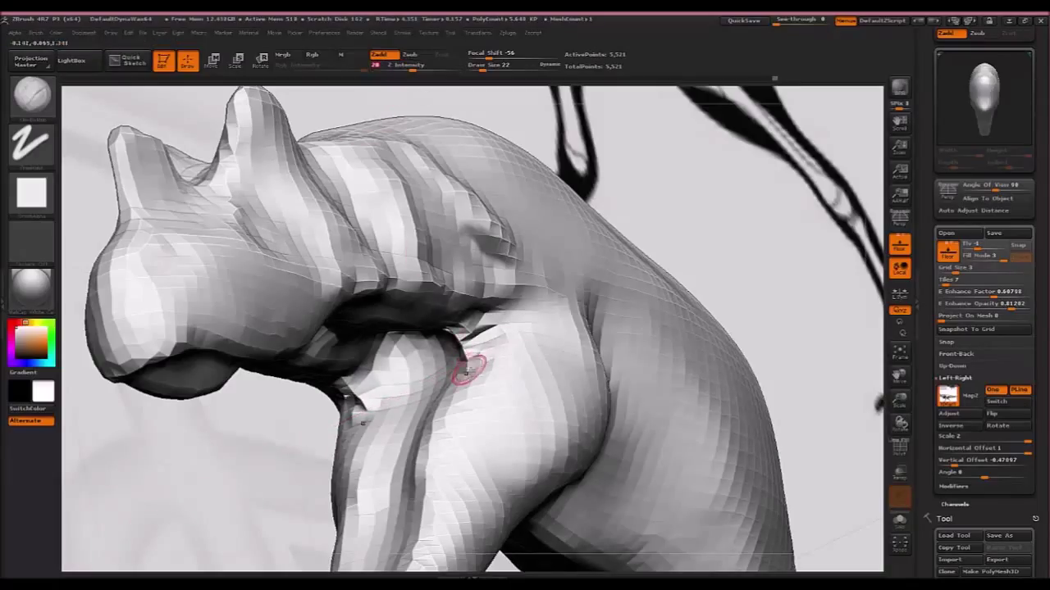
Extend the cheek muscle between the jaws with ClayBuildup strokes at Z Intensity 20, undoing the last unwanted stroke.
{"action": "left_click_drag", "start_coordinate": [466, 369], "coordinate": [62, 566]}
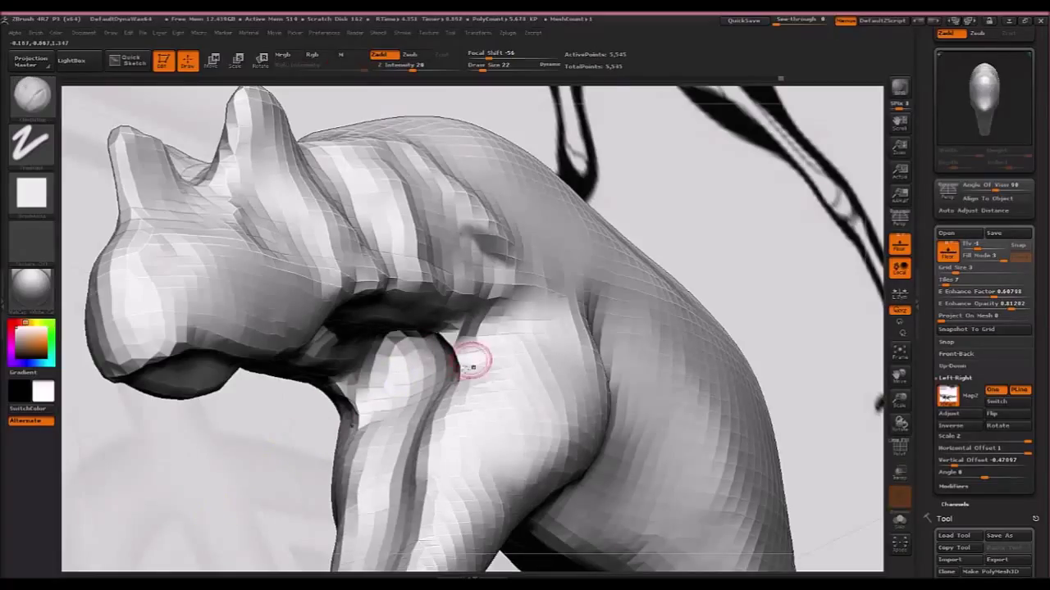
{"action": "left_click_drag", "start_coordinate": [467, 365], "coordinate": [66, 548]}
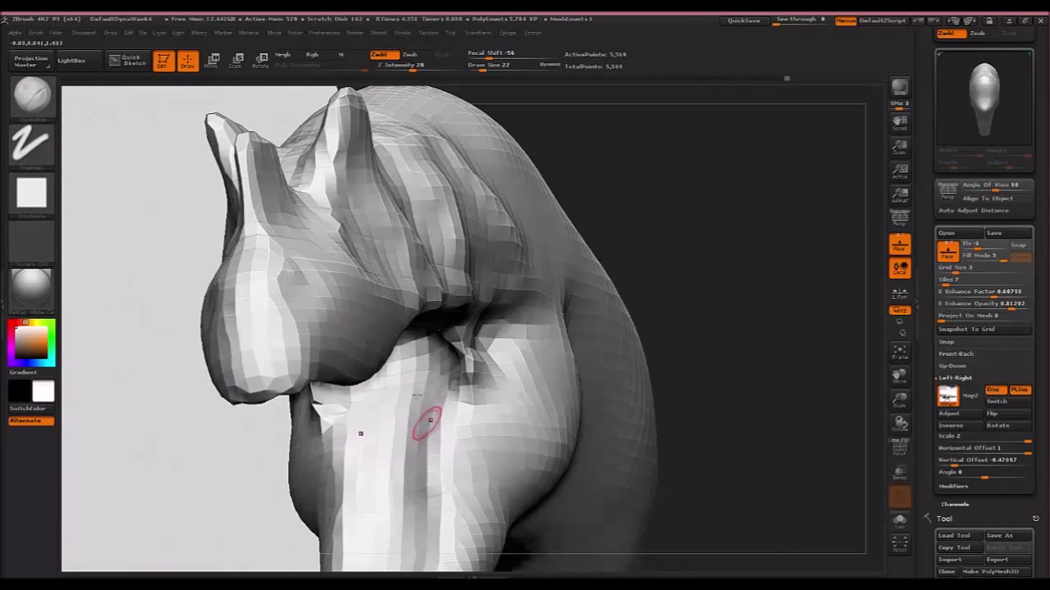
{"action": "left_click_drag", "start_coordinate": [452, 414], "coordinate": [62, 490]}
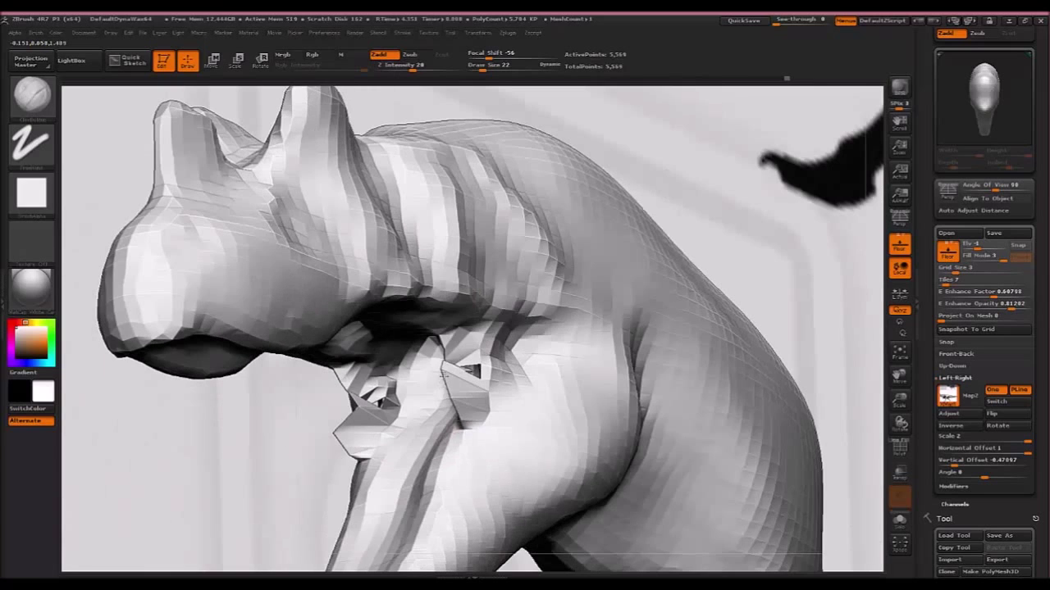
{"action": "left_click_drag", "start_coordinate": [63, 490], "coordinate": [63, 490]}
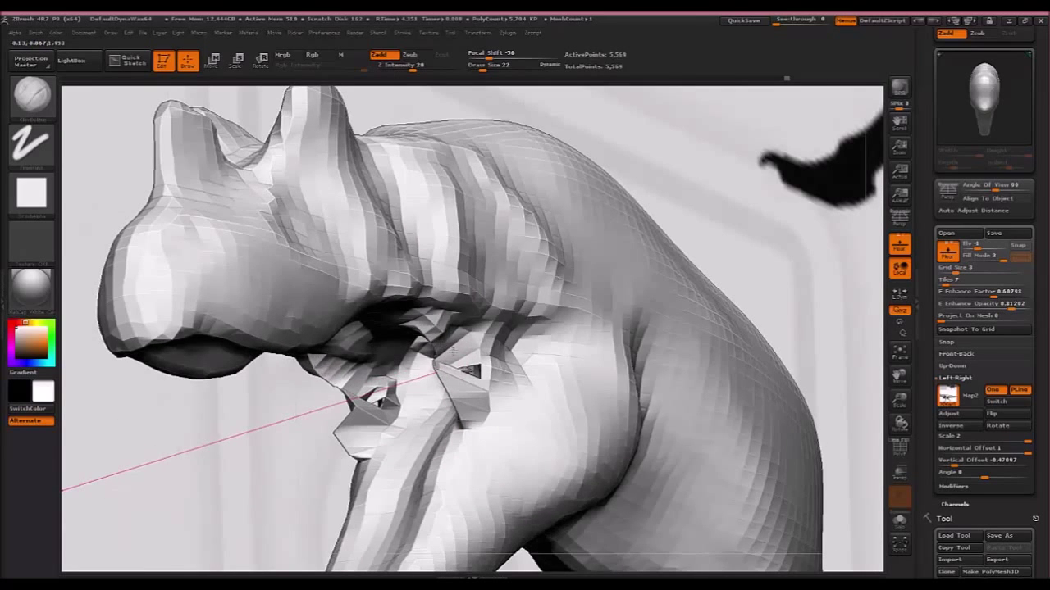
{"action": "left_click_drag", "start_coordinate": [62, 491], "coordinate": [63, 491]}
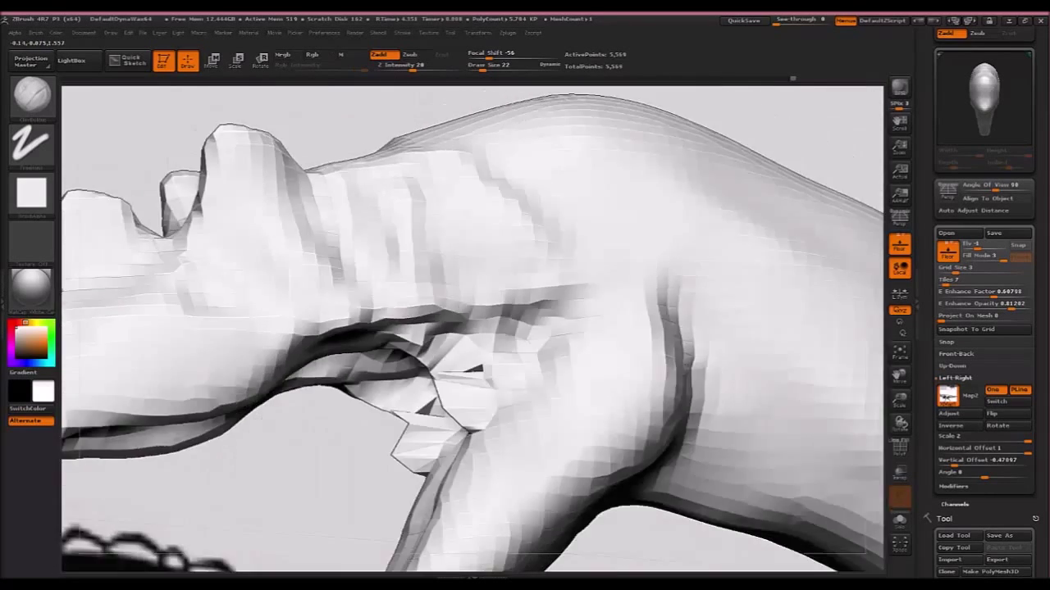
{"action": "left_click_drag", "start_coordinate": [63, 533], "coordinate": [66, 529]}
{"action": "key", "text": "ctrl+z"}
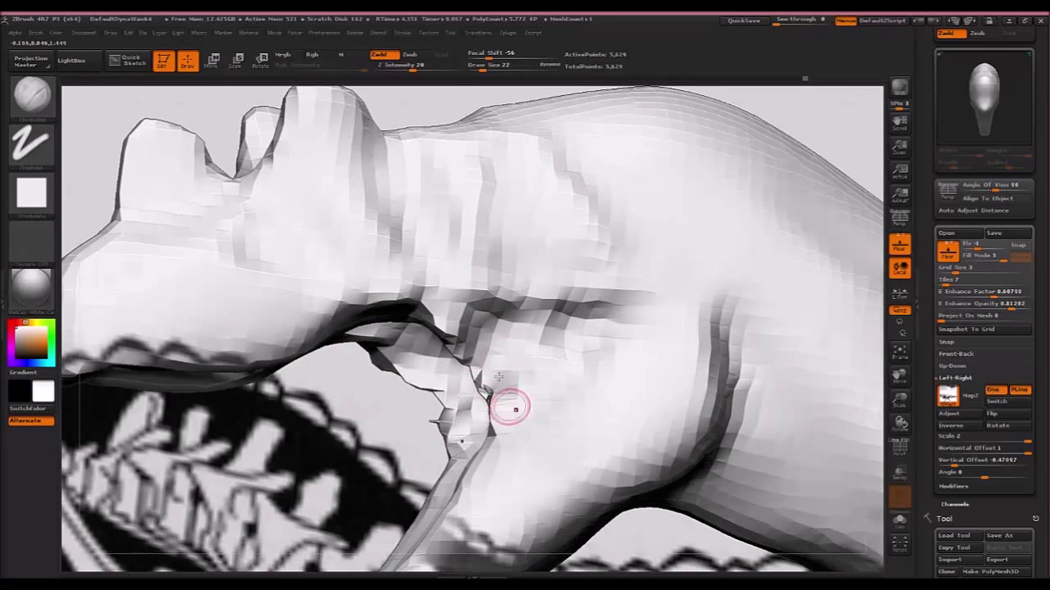
Enable BackFaceMask in the ClayBuildup brush's auto masking settings.
{"action": "left_click", "coordinate": [36, 33]}
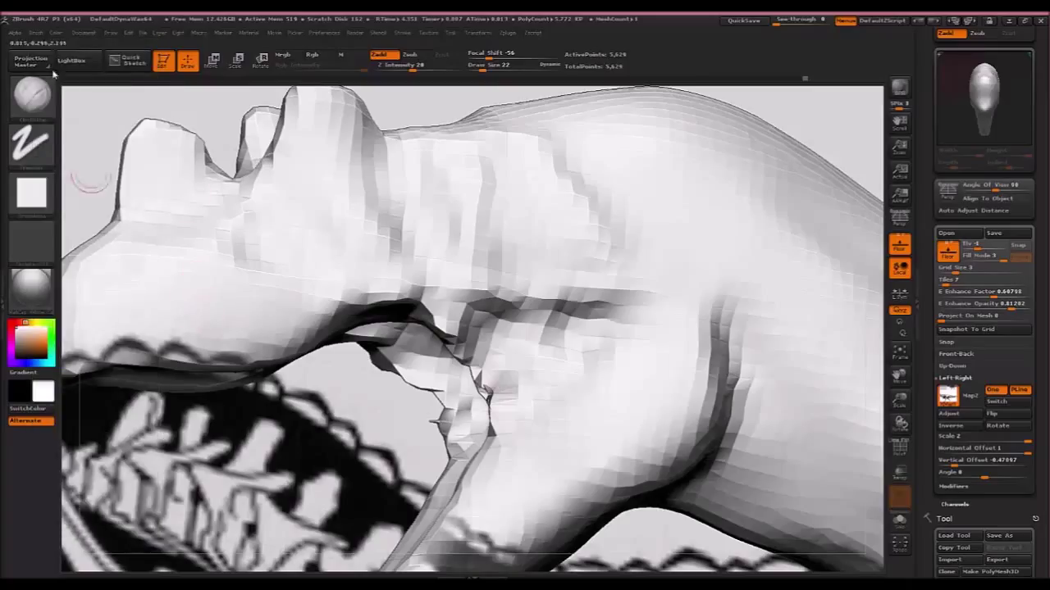
{"action": "left_click", "coordinate": [38, 33]}
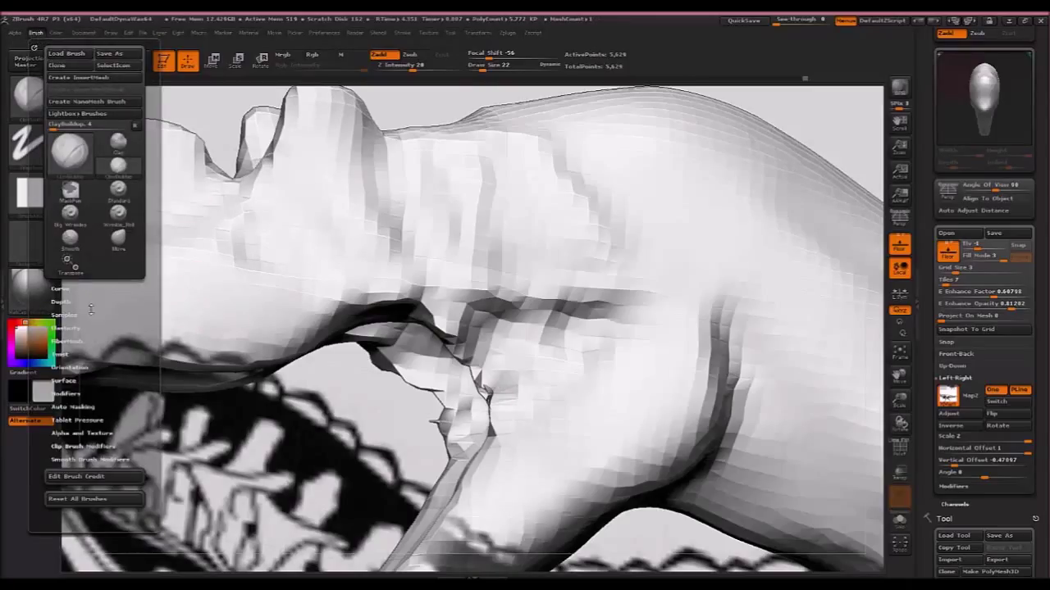
{"action": "scroll", "coordinate": [100, 383], "scroll_direction": "down", "scroll_amount": 2}
{"action": "left_click_drag", "start_coordinate": [78, 367], "coordinate": [77, 362]}
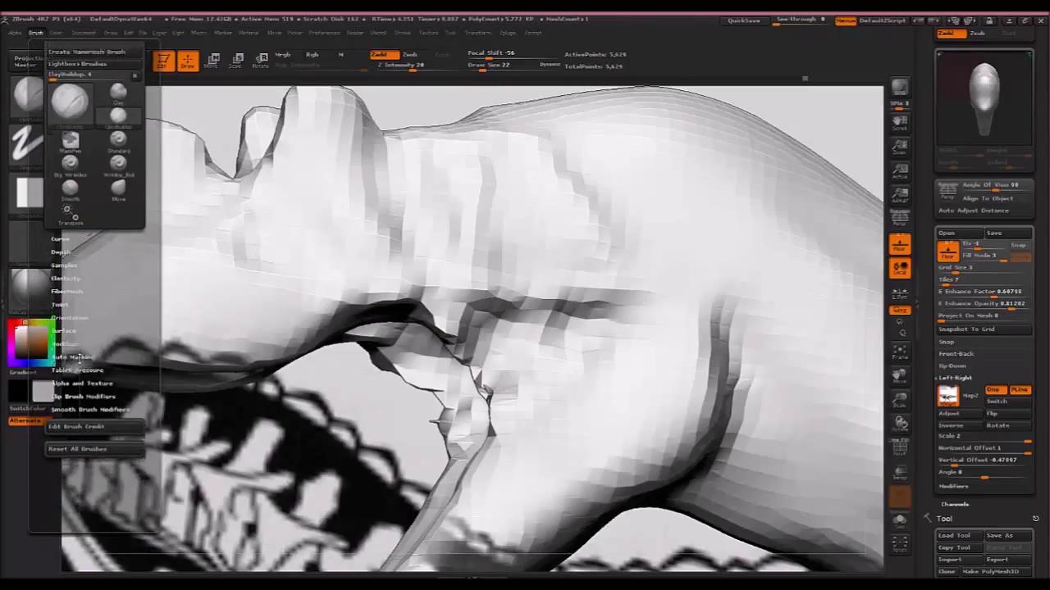
{"action": "left_click", "coordinate": [76, 359]}
{"action": "left_click_drag", "start_coordinate": [82, 523], "coordinate": [82, 426]}
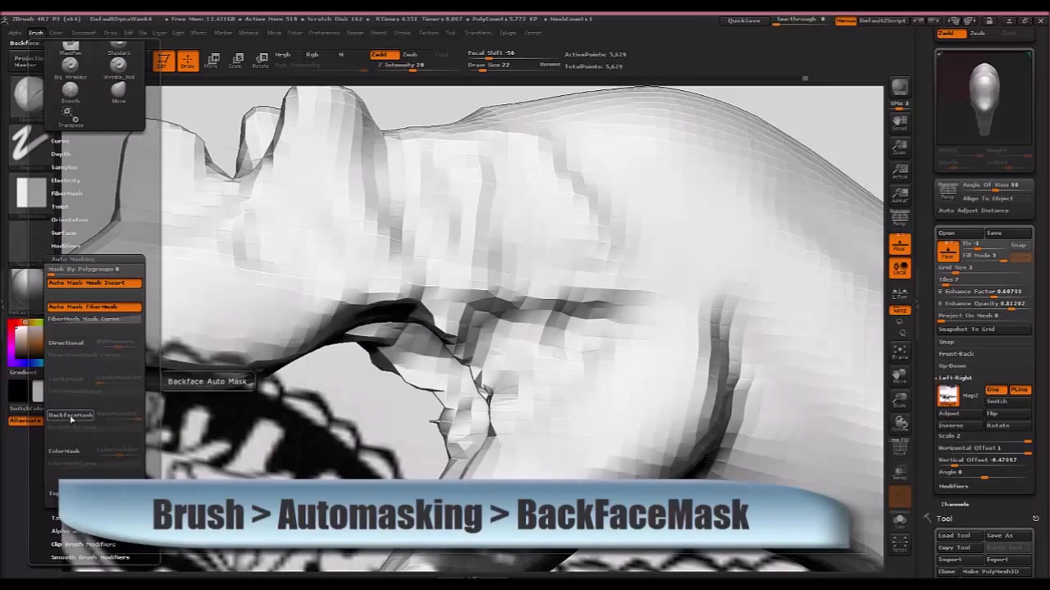
{"action": "left_click", "coordinate": [71, 415]}
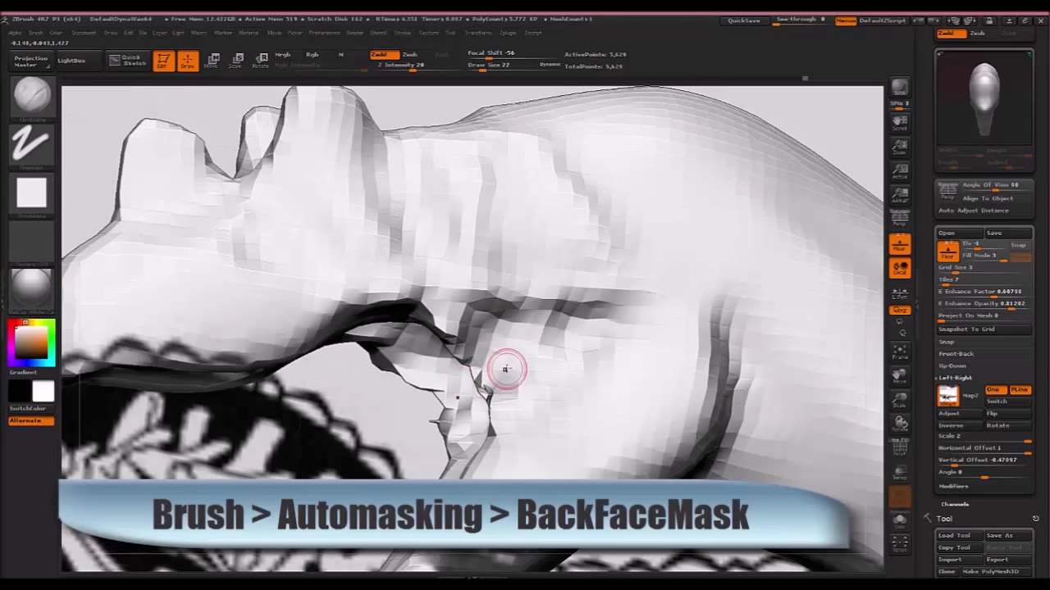
Build up the front edge of the cheek muscle at the mouth corner and remesh the model with DynaMesh.
{"action": "right_click_drag", "start_coordinate": [506, 368], "coordinate": [494, 383]}
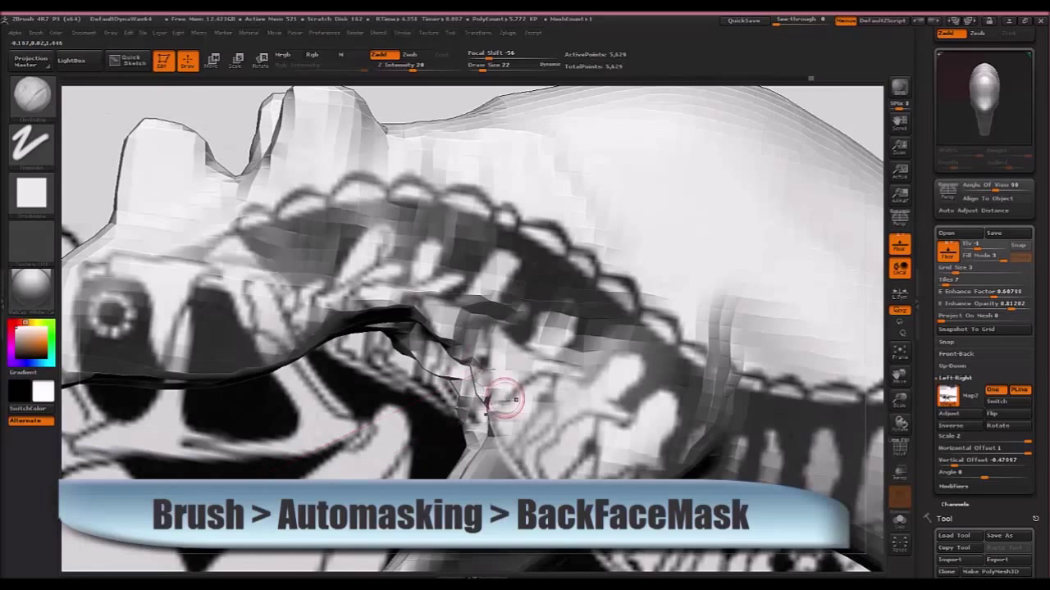
{"action": "left_click_drag", "start_coordinate": [478, 348], "coordinate": [502, 399]}
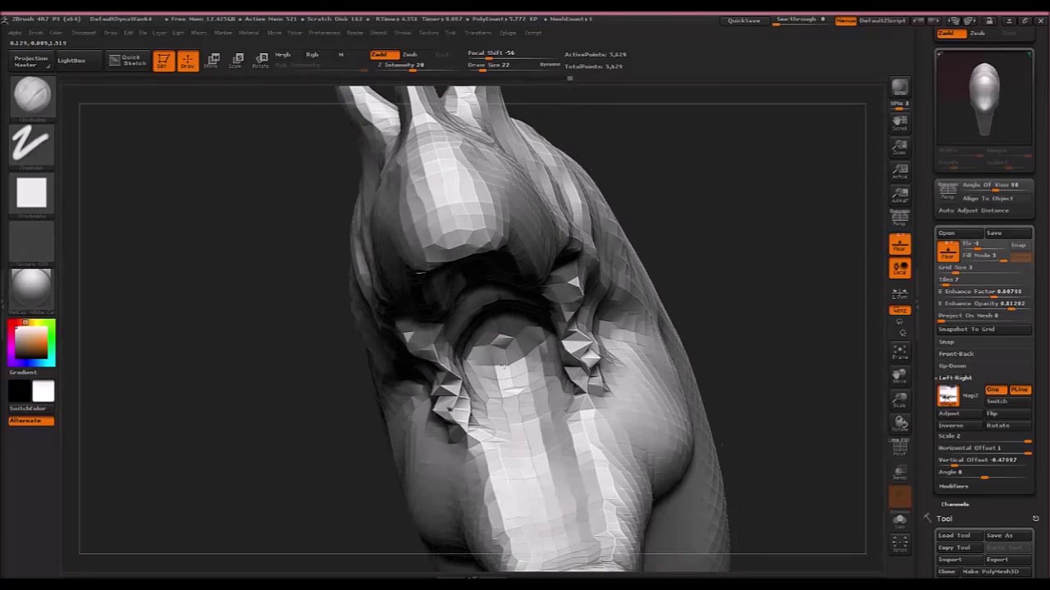
{"action": "key", "text": "ctrl"}
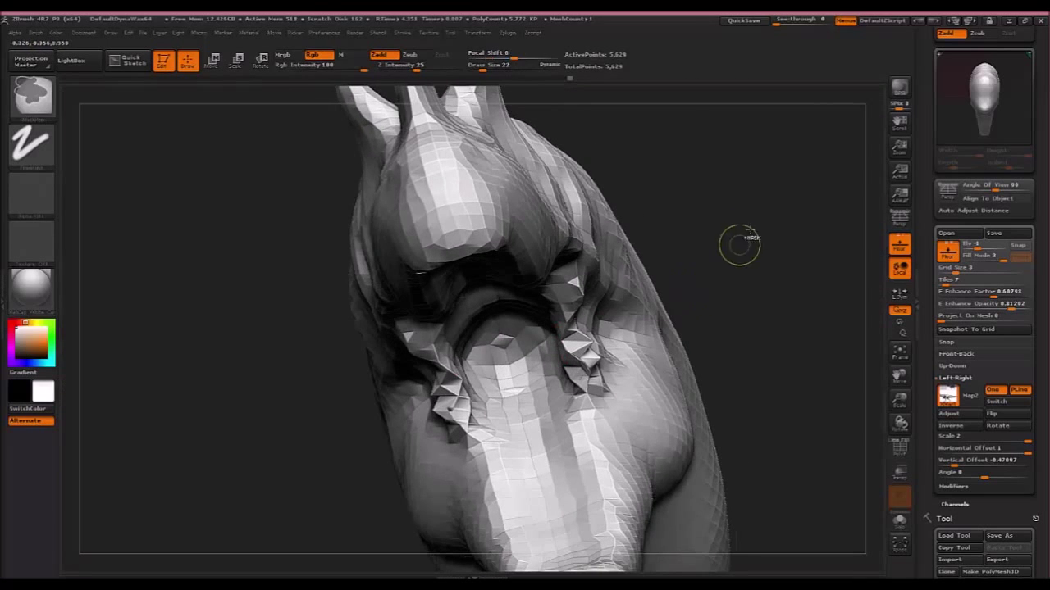
{"action": "left_click_drag", "start_coordinate": [748, 194], "coordinate": [749, 256], "text": "ctrl"}
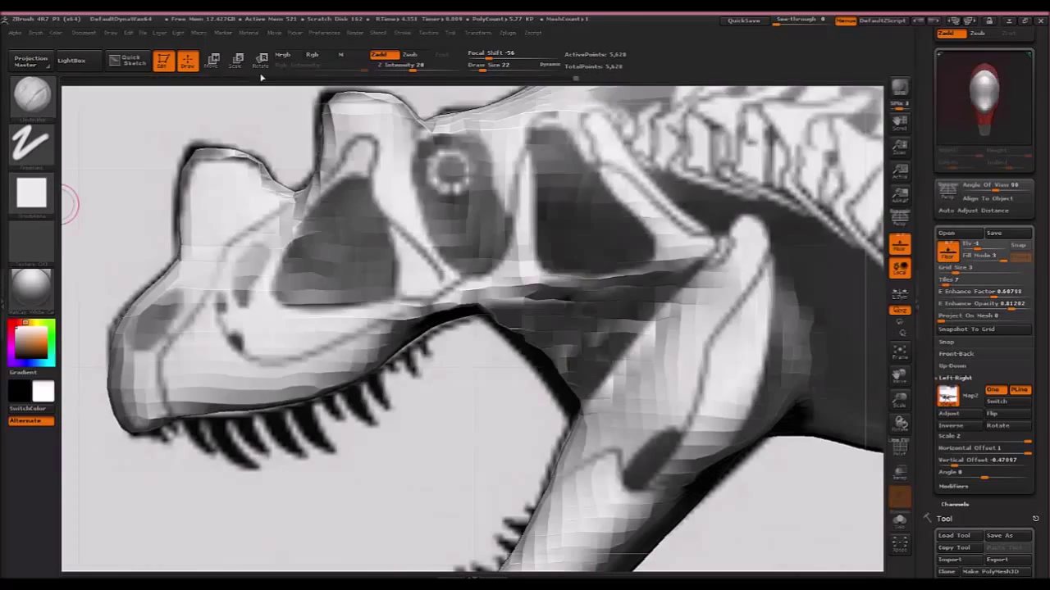
Pull the cheek muscle's front edge to the skeleton reference with the Move brush at Draw Size 66, smooth it and remesh with DynaMesh.
{"action": "left_click", "coordinate": [33, 96]}
{"action": "left_click", "coordinate": [357, 177]}
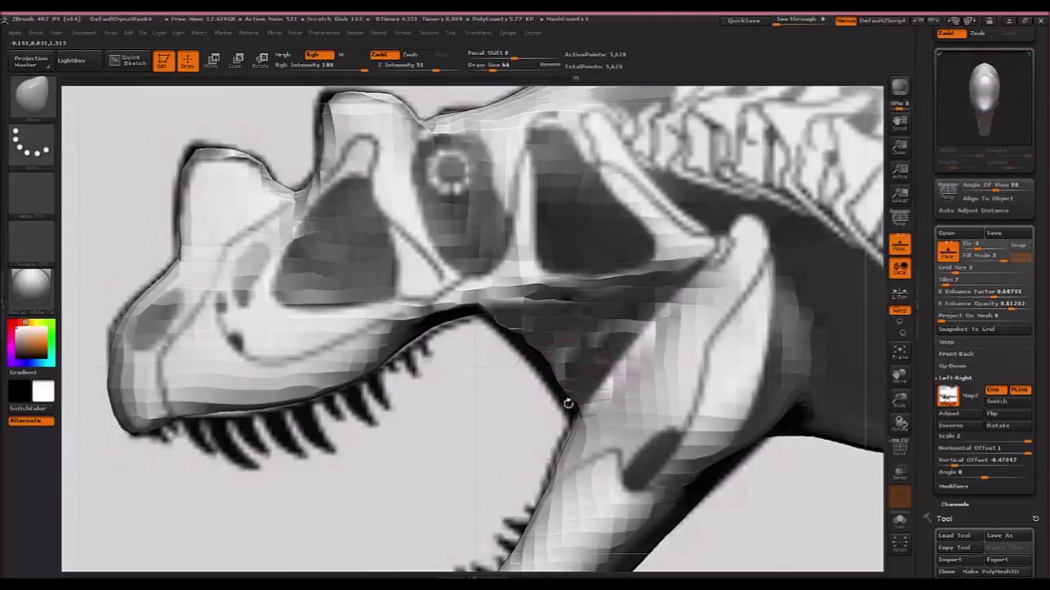
{"action": "left_click_drag", "start_coordinate": [573, 405], "coordinate": [566, 420]}
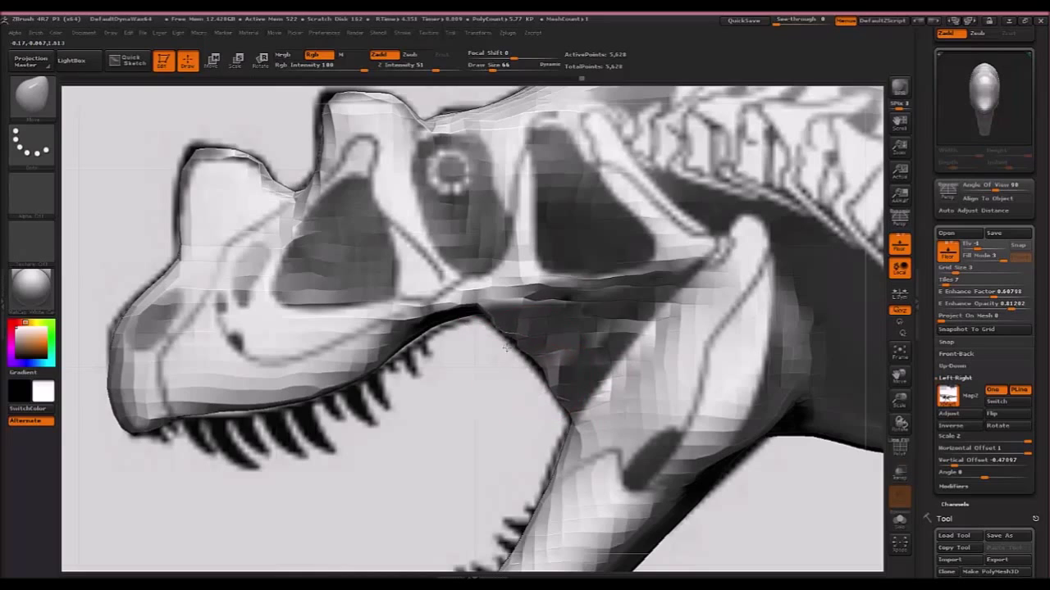
{"action": "left_click_drag", "start_coordinate": [477, 430], "coordinate": [625, 345]}
{"action": "left_click_drag", "start_coordinate": [521, 377], "coordinate": [609, 386], "text": "shift"}
{"action": "left_click_drag", "start_coordinate": [537, 392], "coordinate": [523, 409]}
{"action": "left_click_drag", "start_coordinate": [706, 307], "coordinate": [690, 392], "text": "ctrl"}
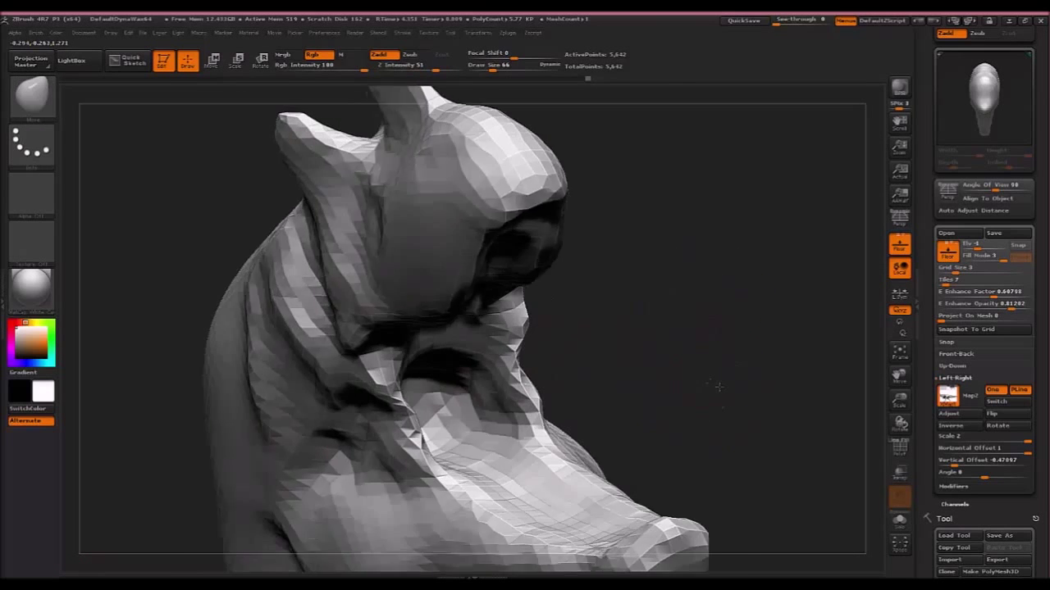
Reposition the cheek muscle walls on both sides of the mouth with the Move brush, checking them from the front.
{"action": "left_click_drag", "start_coordinate": [383, 443], "coordinate": [82, 566]}
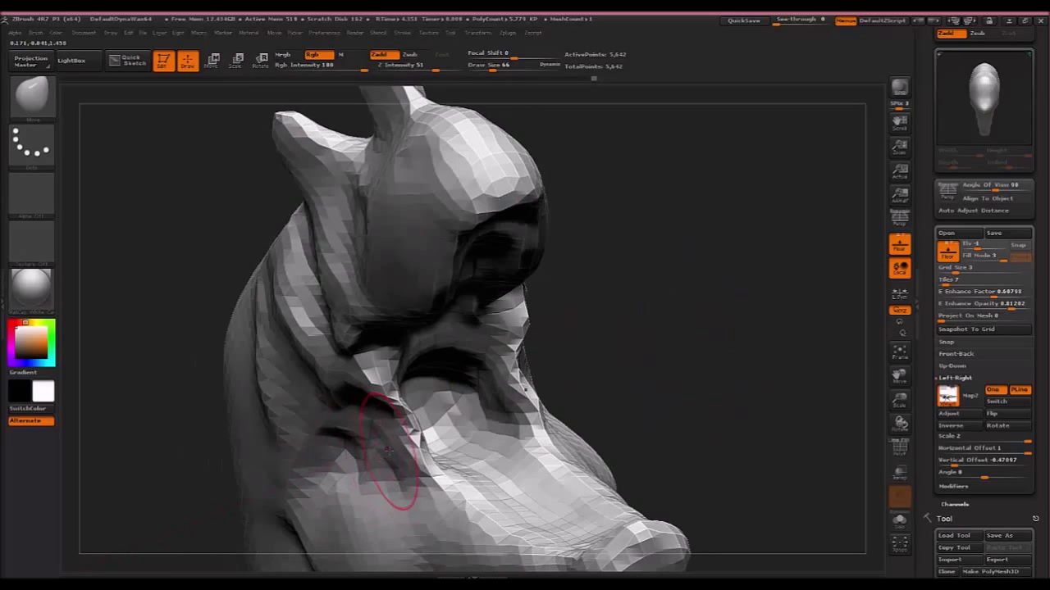
{"action": "left_click_drag", "start_coordinate": [387, 438], "coordinate": [402, 430]}
{"action": "left_click_drag", "start_coordinate": [730, 360], "coordinate": [492, 374]}
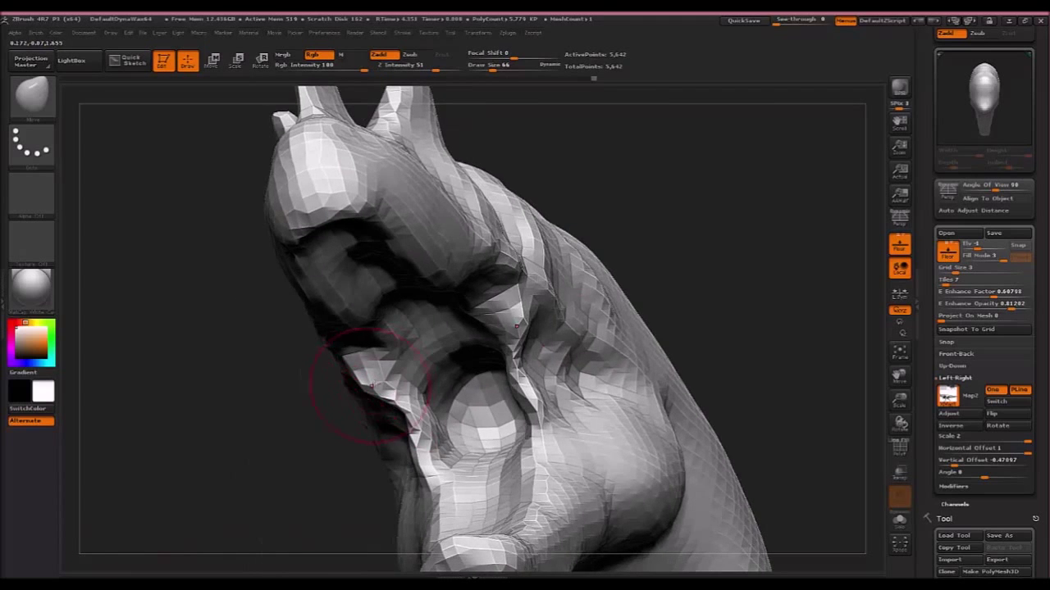
{"action": "left_click_drag", "start_coordinate": [205, 443], "coordinate": [328, 443]}
{"action": "left_click_drag", "start_coordinate": [365, 381], "coordinate": [379, 383]}
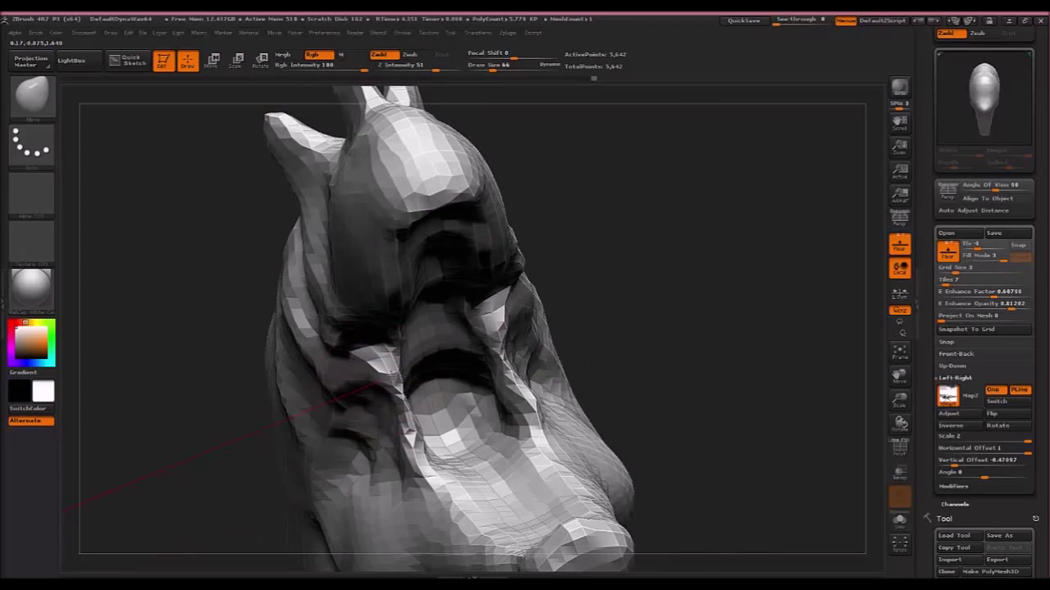
{"action": "mouse_move", "coordinate": [418, 465]}
{"action": "left_mouse_down"}
{"action": "mouse_move", "coordinate": [427, 461]}
{"action": "mouse_move", "coordinate": [376, 456]}
{"action": "left_mouse_up"}
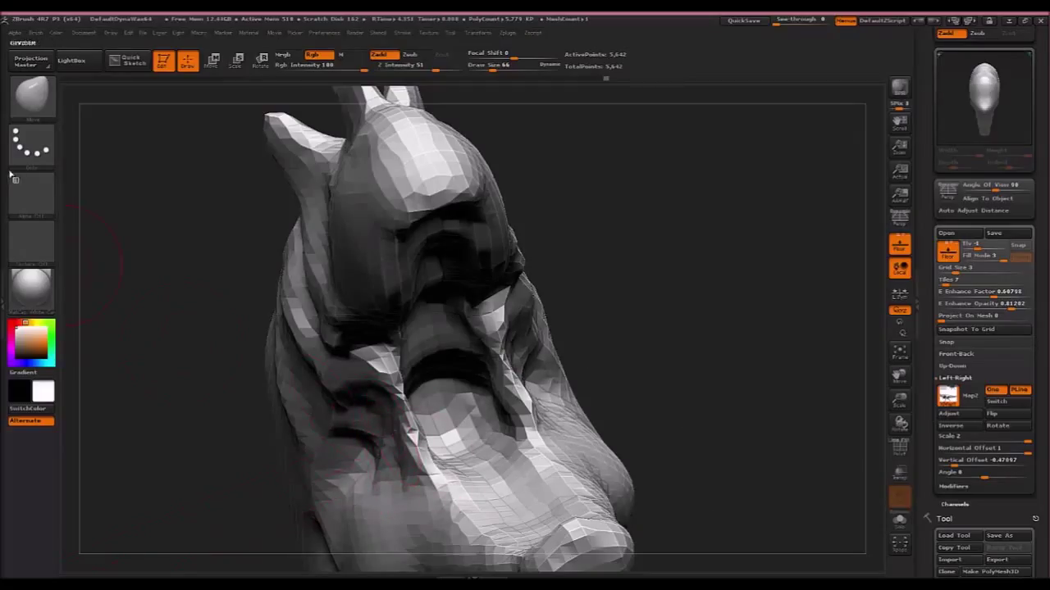
Thicken the thin cheek muscle walls between the jaws with the Inflat brush at Draw Size 66 and Z Intensity 10.
{"action": "left_click", "coordinate": [24, 106]}
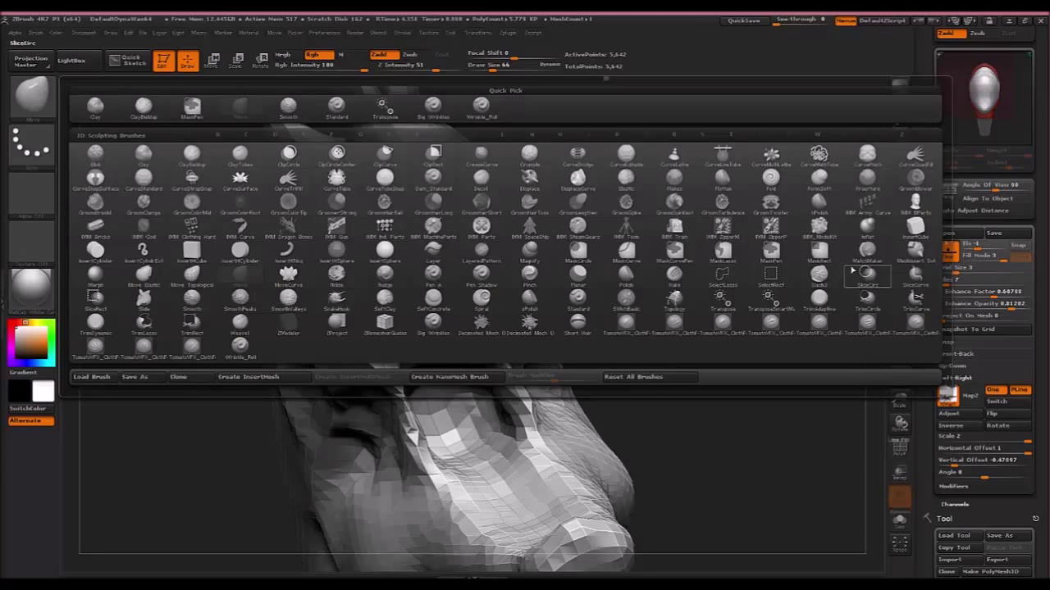
{"action": "left_click", "coordinate": [861, 235]}
{"action": "mouse_move", "coordinate": [205, 336]}
{"action": "left_mouse_down"}
{"action": "mouse_move", "coordinate": [353, 386]}
{"action": "mouse_move", "coordinate": [401, 426]}
{"action": "mouse_move", "coordinate": [384, 447]}
{"action": "mouse_move", "coordinate": [390, 439]}
{"action": "left_mouse_up"}
{"action": "mouse_move", "coordinate": [632, 328]}
{"action": "left_mouse_down"}
{"action": "mouse_move", "coordinate": [467, 357]}
{"action": "mouse_move", "coordinate": [502, 332]}
{"action": "left_mouse_up"}
{"action": "mouse_move", "coordinate": [271, 484]}
{"action": "left_mouse_down"}
{"action": "mouse_move", "coordinate": [405, 480]}
{"action": "mouse_move", "coordinate": [330, 495]}
{"action": "left_mouse_up"}
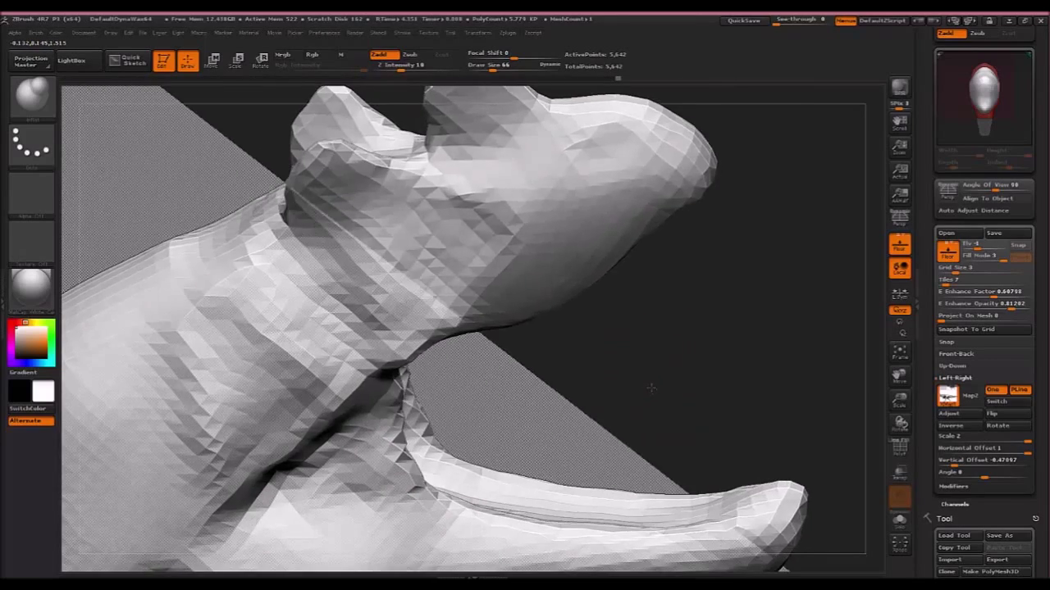
{"action": "left_click_drag", "start_coordinate": [651, 388], "coordinate": [560, 415]}
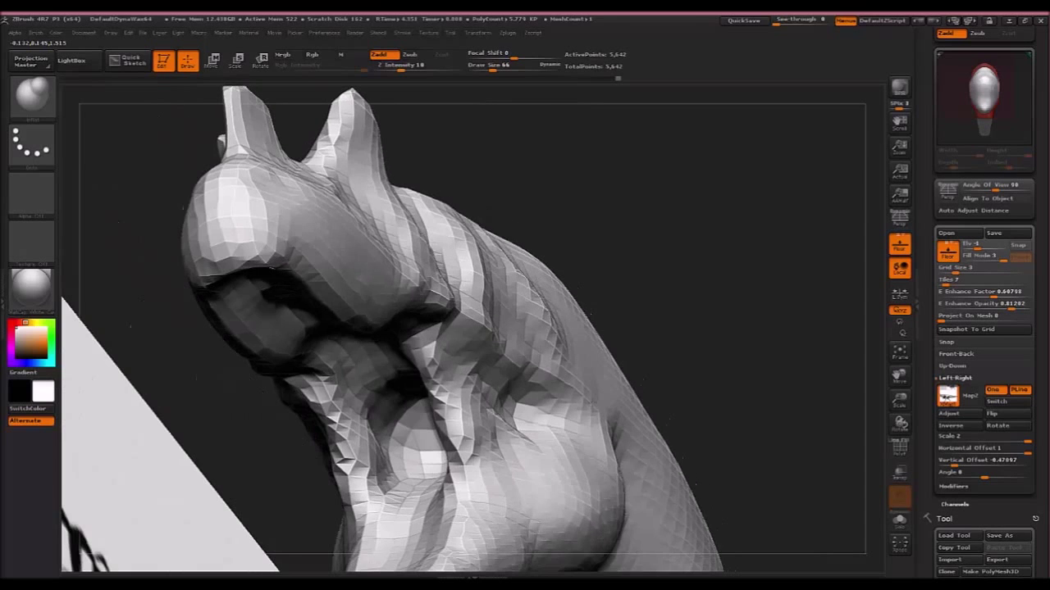
Sculpt the rear of the mouth floor with the ClayBuildup brush at Draw Size 38 and smooth the outer cheek surface.
{"action": "left_click", "coordinate": [33, 94]}
{"action": "left_click", "coordinate": [236, 213]}
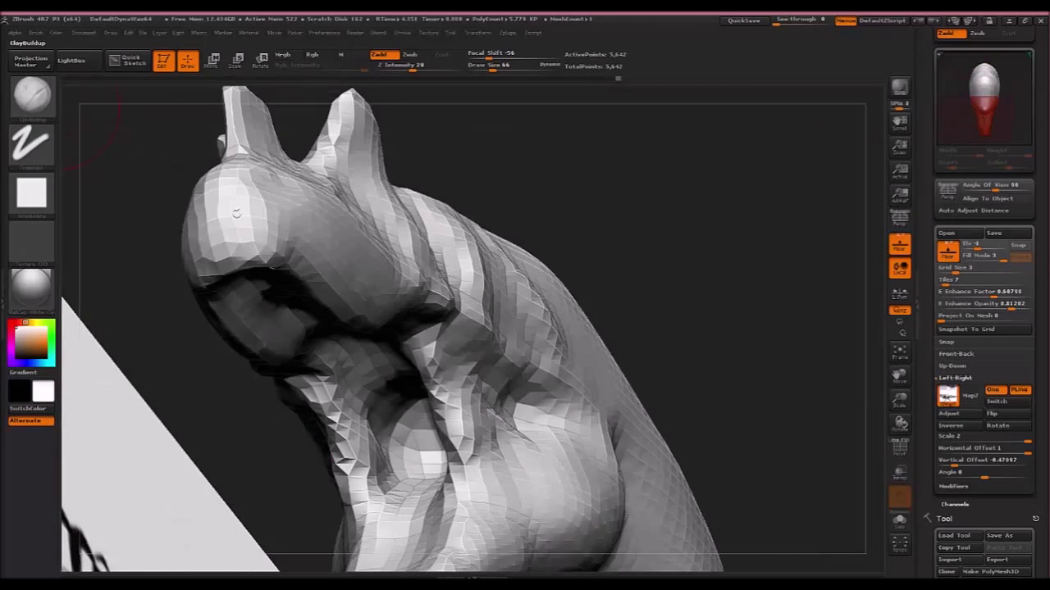
{"action": "left_click_drag", "start_coordinate": [403, 443], "coordinate": [378, 417]}
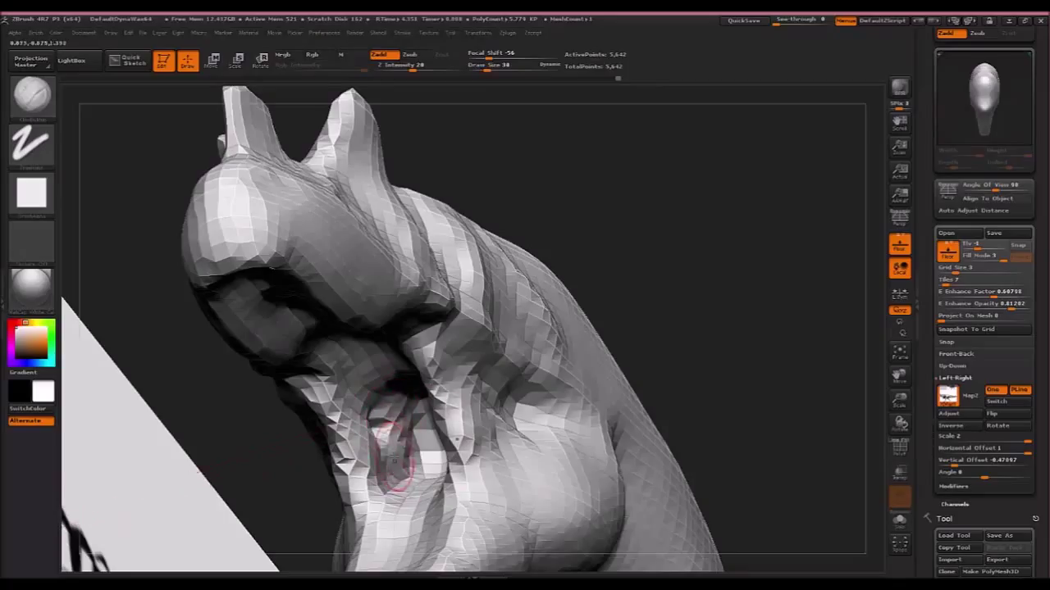
{"action": "right_click_drag", "start_coordinate": [394, 461], "coordinate": [414, 427]}
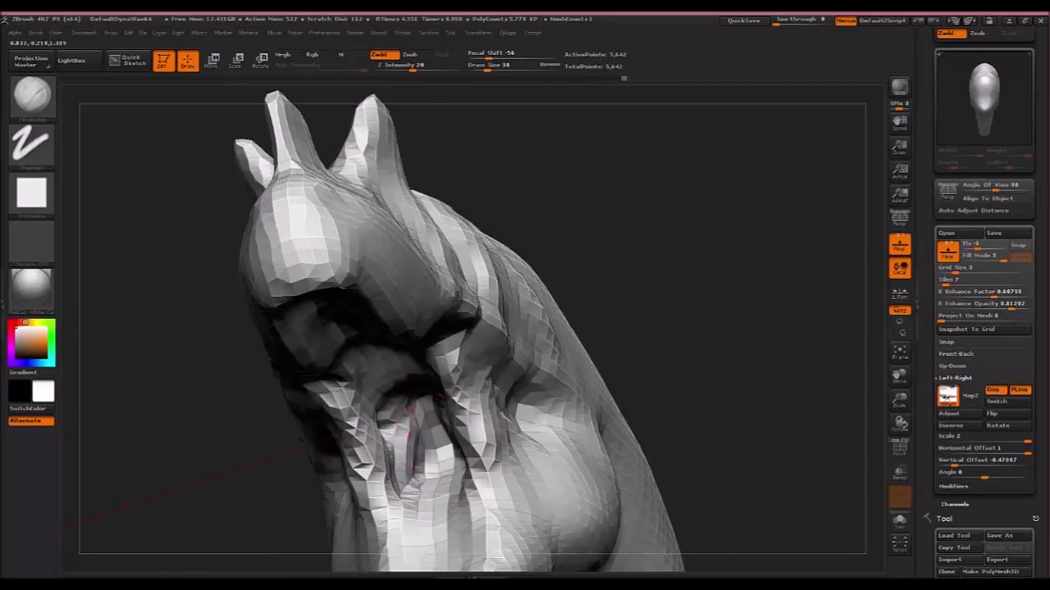
{"action": "right_click_drag", "start_coordinate": [408, 461], "coordinate": [455, 496]}
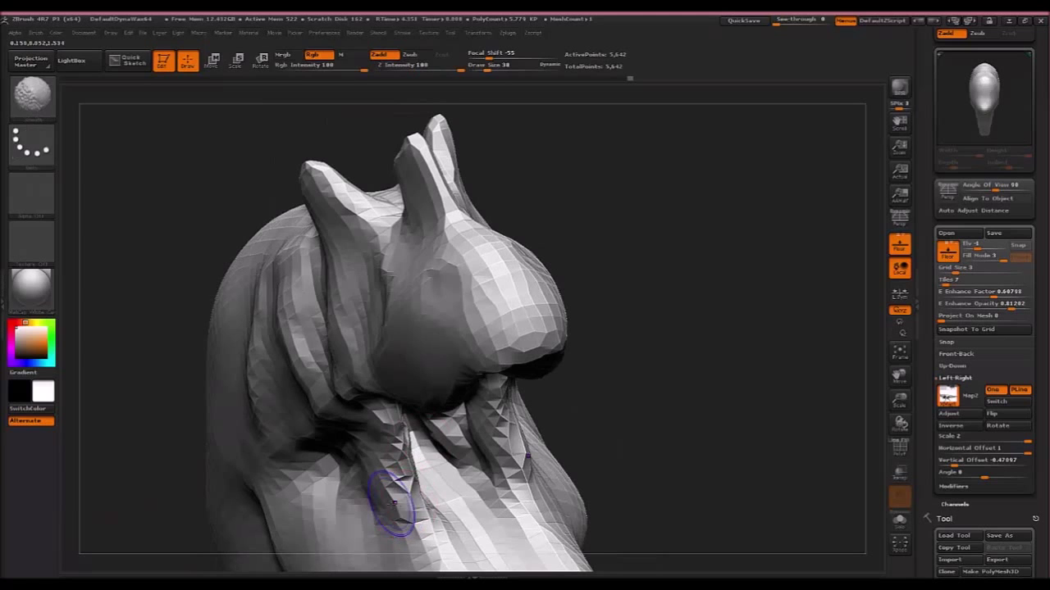
{"action": "left_click_drag", "start_coordinate": [396, 497], "coordinate": [379, 503], "text": "shift"}
{"action": "left_click_drag", "start_coordinate": [593, 456], "coordinate": [508, 492]}
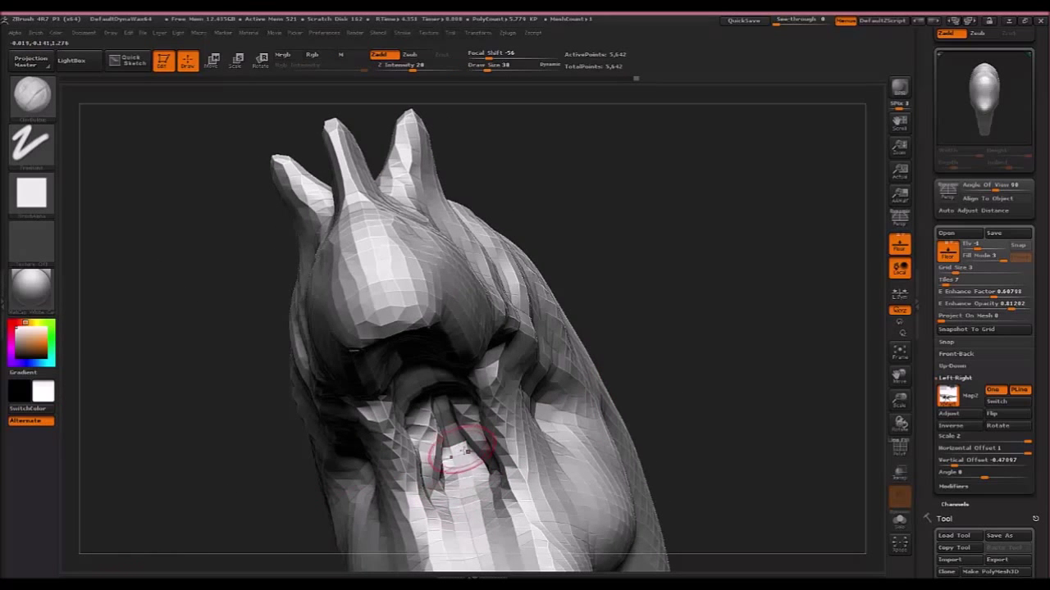
Build up the strands at the rear of the mouth floor with the ClayBuildup brush at Draw Size 38.
{"action": "left_click_drag", "start_coordinate": [443, 463], "coordinate": [443, 484]}
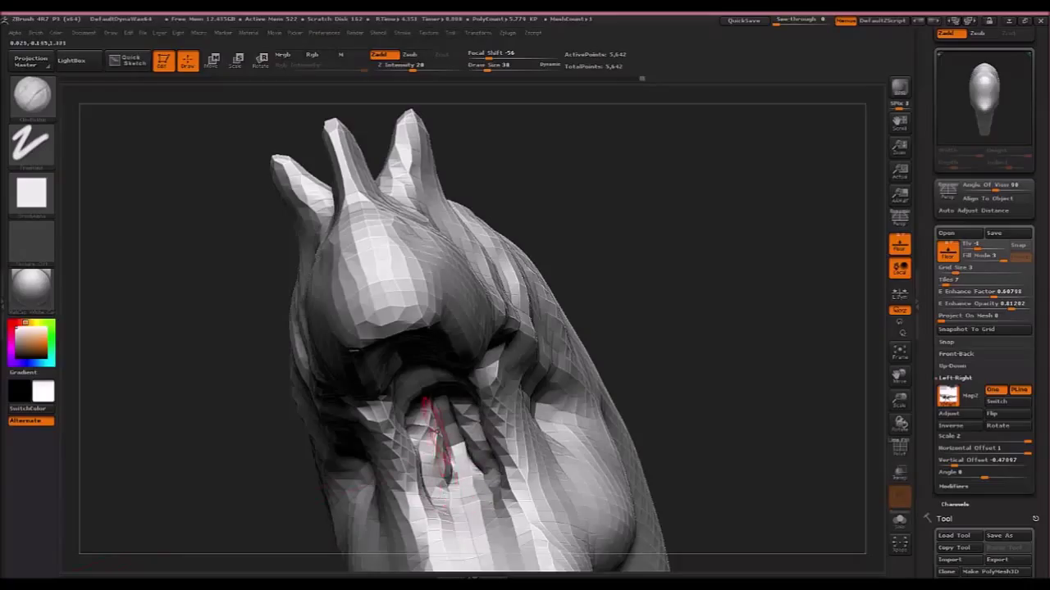
{"action": "left_click_drag", "start_coordinate": [436, 430], "coordinate": [444, 472]}
{"action": "right_click_drag", "start_coordinate": [434, 492], "coordinate": [435, 423]}
{"action": "left_click_drag", "start_coordinate": [443, 412], "coordinate": [466, 473]}
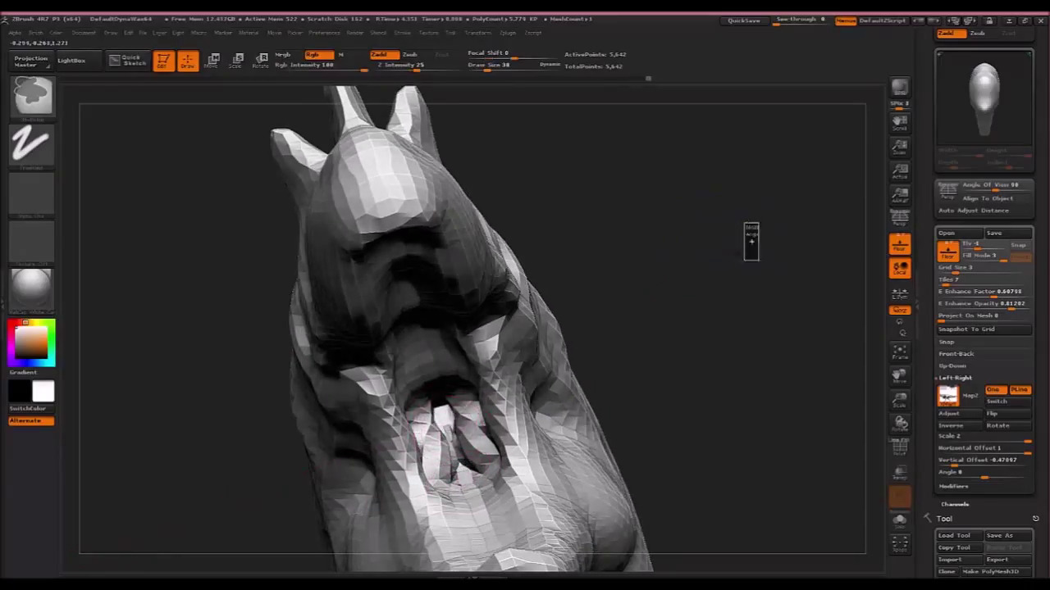
Try to fuse the strands at the rear of the mouth floor by remeshing with DynaMesh at the existing resolution.
{"action": "mouse_move", "coordinate": [750, 235]}
{"action": "left_mouse_down"}
{"action": "mouse_move", "coordinate": [753, 329]}
{"action": "mouse_move", "coordinate": [685, 331]}
{"action": "left_mouse_up"}
{"action": "mouse_move", "coordinate": [451, 435]}
{"action": "left_mouse_down"}
{"action": "mouse_move", "coordinate": [450, 502]}
{"action": "mouse_move", "coordinate": [458, 494]}
{"action": "left_mouse_up"}
{"action": "key", "text": "ctrl+z"}
{"action": "key", "text": "ctrl+z"}
{"action": "left_click_drag", "start_coordinate": [703, 339], "coordinate": [750, 298], "text": "ctrl"}
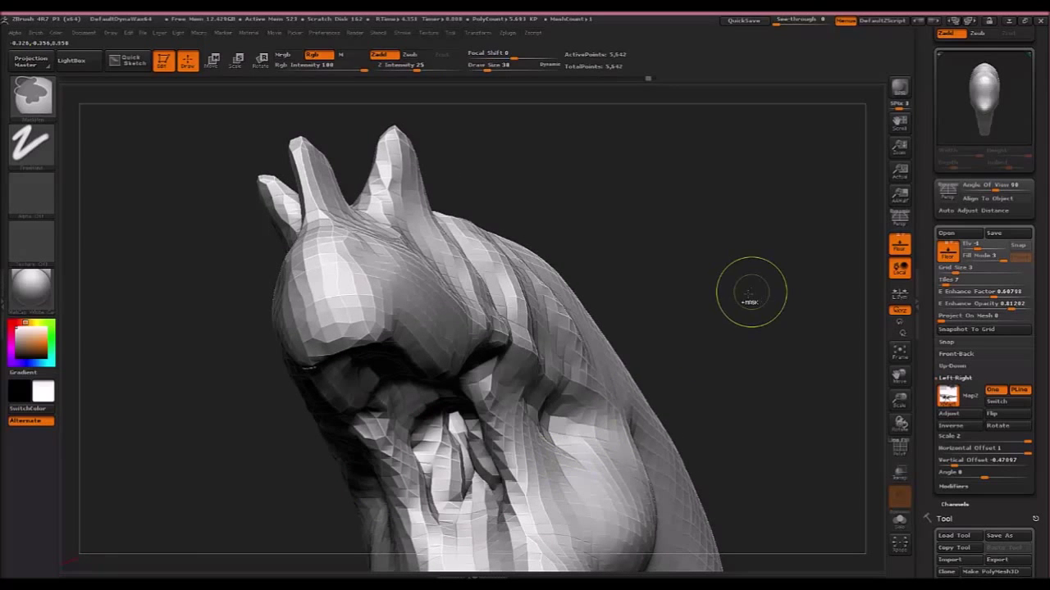
{"action": "left_click", "coordinate": [755, 295], "text": "ctrl"}
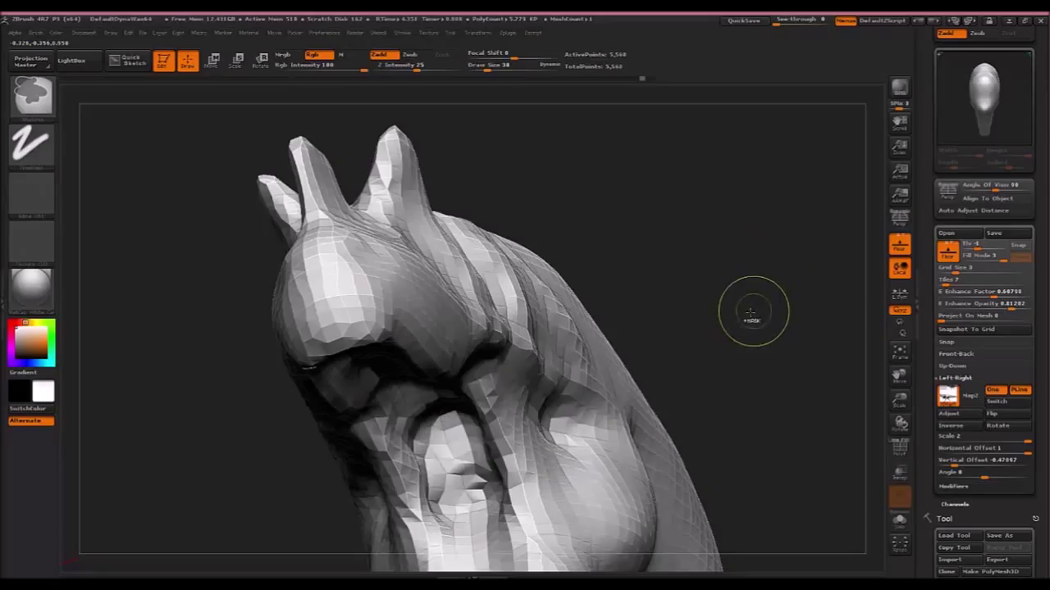
{"action": "mouse_move", "coordinate": [752, 319]}
{"action": "left_mouse_down"}
{"action": "mouse_move", "coordinate": [817, 321]}
{"action": "mouse_move", "coordinate": [758, 329]}
{"action": "left_mouse_up"}
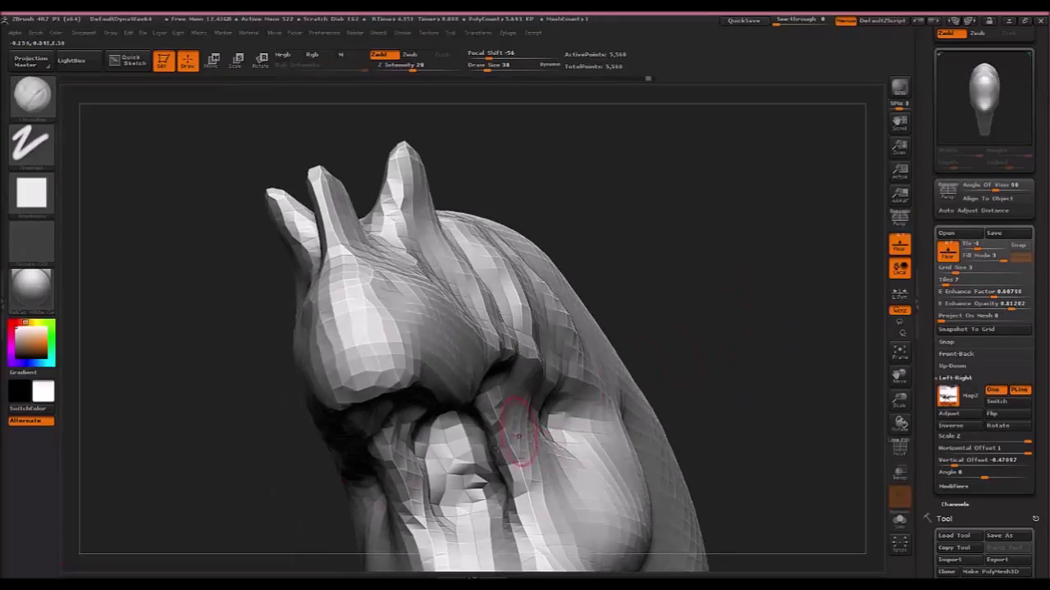
{"action": "left_click", "coordinate": [825, 258], "text": "ctrl"}
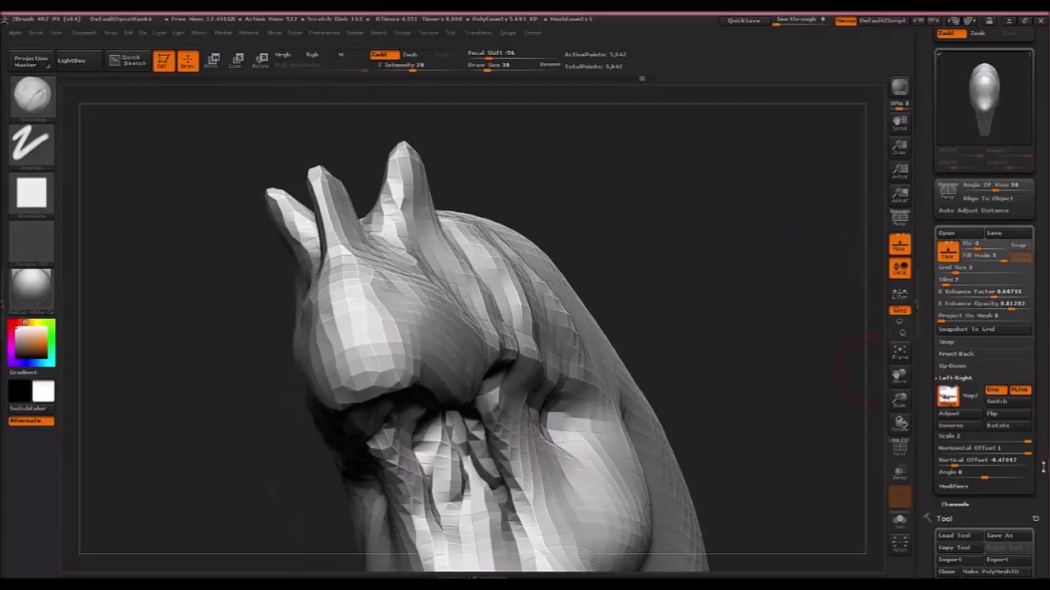
Set the DynaMesh resolution to 112 and remesh the head.
{"action": "left_click_drag", "start_coordinate": [1046, 442], "coordinate": [1027, 334]}
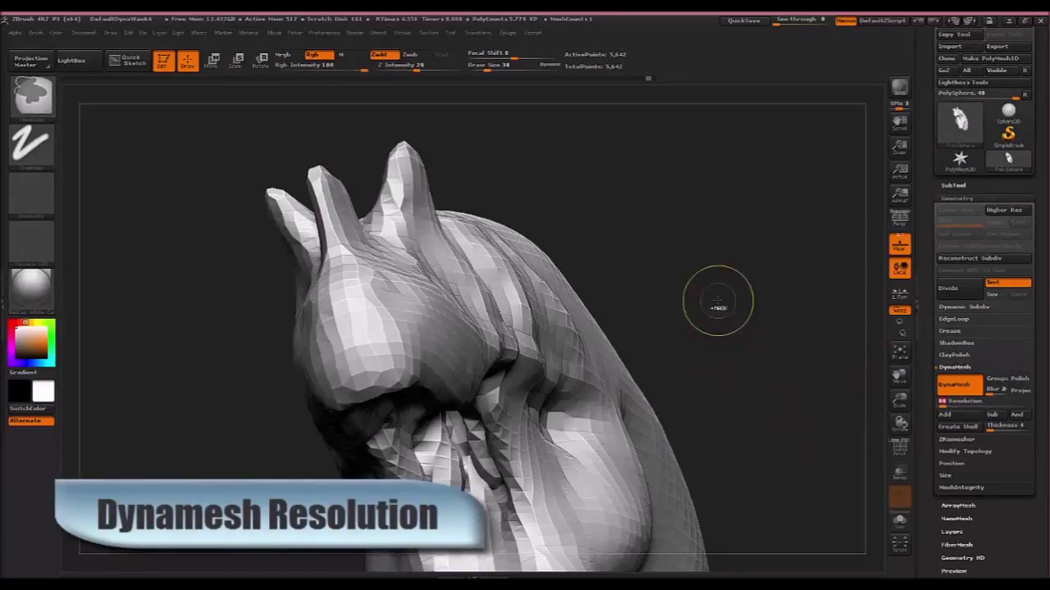
{"action": "left_click_drag", "start_coordinate": [717, 304], "coordinate": [703, 368], "text": "ctrl"}
{"action": "key", "text": "ctrl+z"}
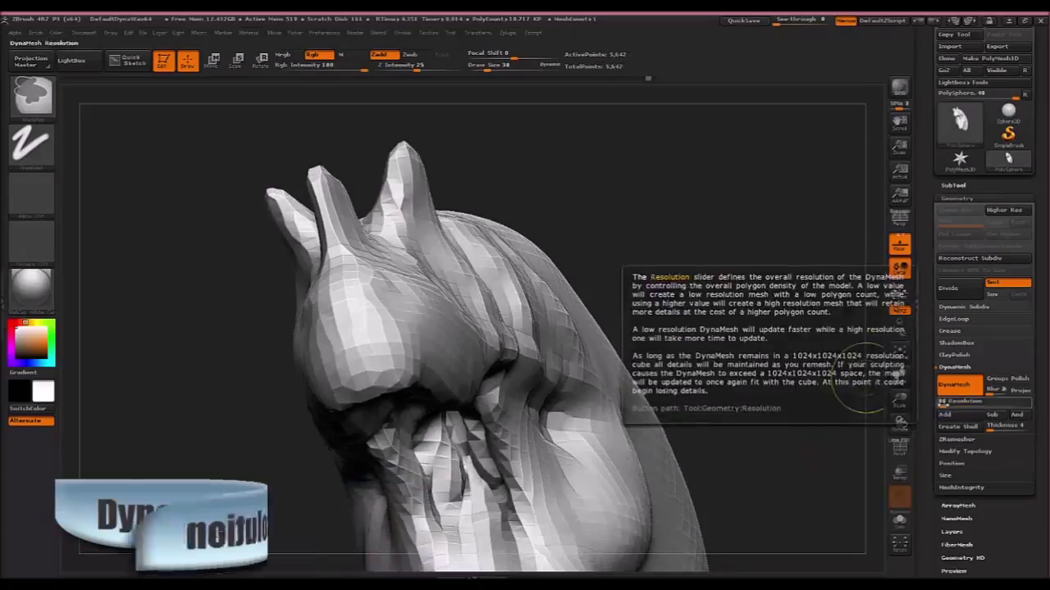
{"action": "left_click_drag", "start_coordinate": [943, 405], "coordinate": [945, 405]}
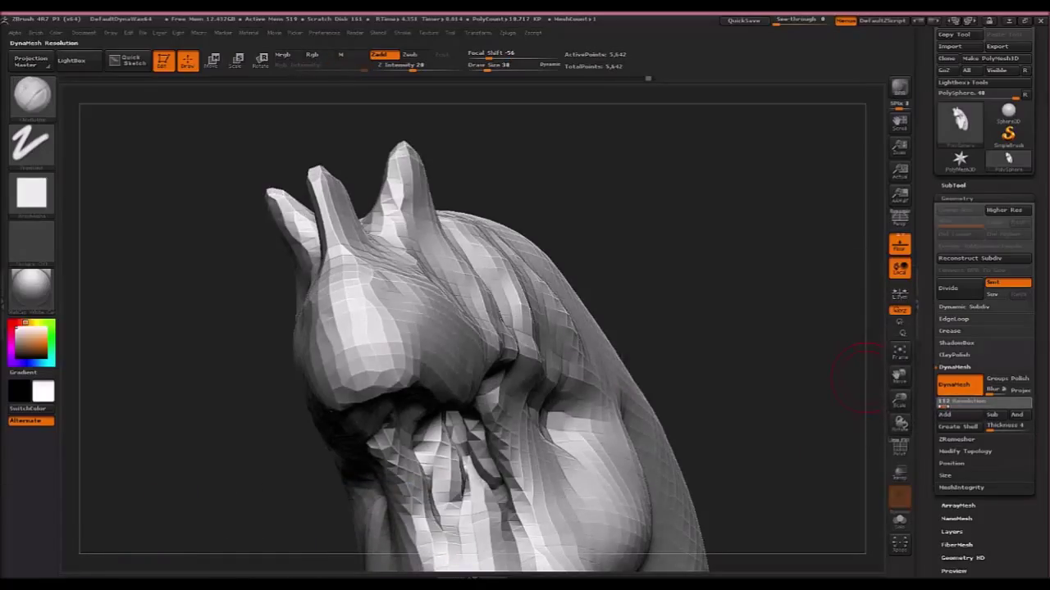
{"action": "left_click_drag", "start_coordinate": [694, 234], "coordinate": [674, 259], "text": "ctrl"}
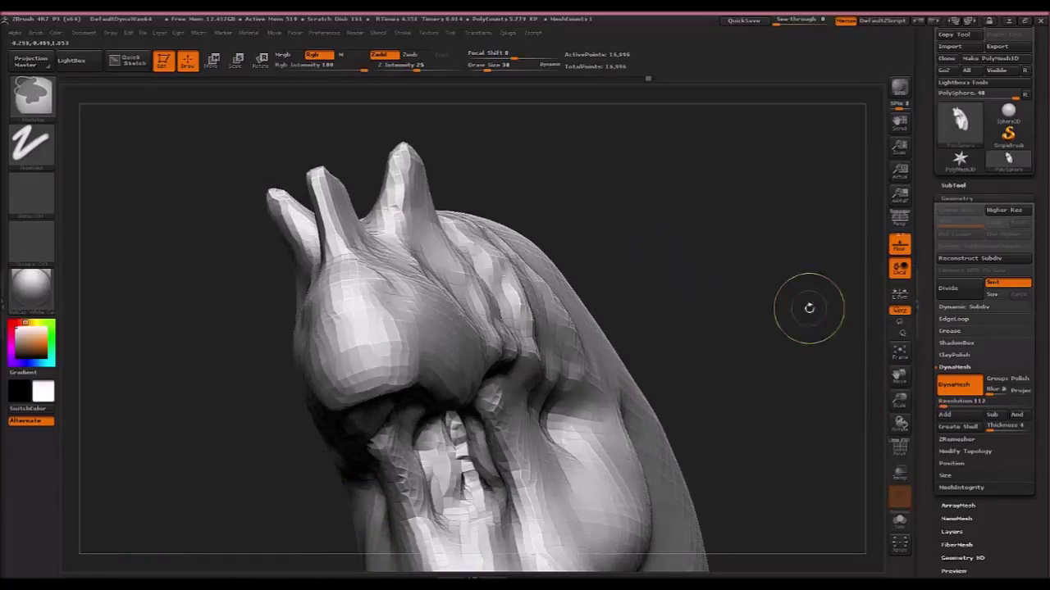
Fill the gaps at the rear of the mouth floor with the ClayBuildup brush at Draw Size 26 and remesh with DynaMesh.
{"action": "mouse_move", "coordinate": [696, 399]}
{"action": "left_mouse_down"}
{"action": "mouse_move", "coordinate": [701, 410]}
{"action": "mouse_move", "coordinate": [698, 383]}
{"action": "left_mouse_up"}
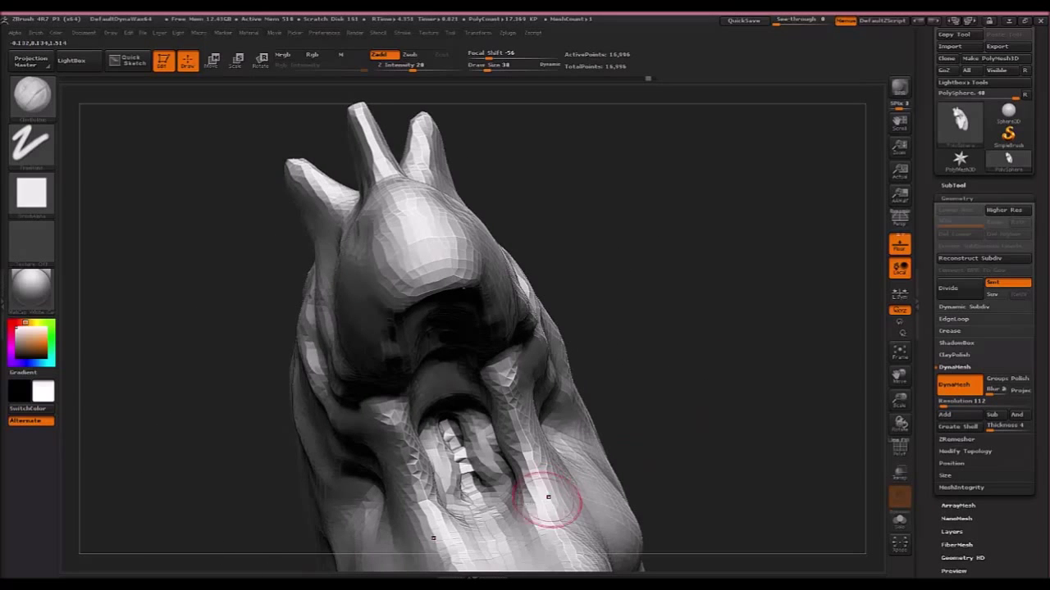
{"action": "mouse_move", "coordinate": [470, 486]}
{"action": "left_mouse_down"}
{"action": "mouse_move", "coordinate": [460, 472]}
{"action": "mouse_move", "coordinate": [470, 484]}
{"action": "left_mouse_up"}
{"action": "key", "text": "ctrl+z"}
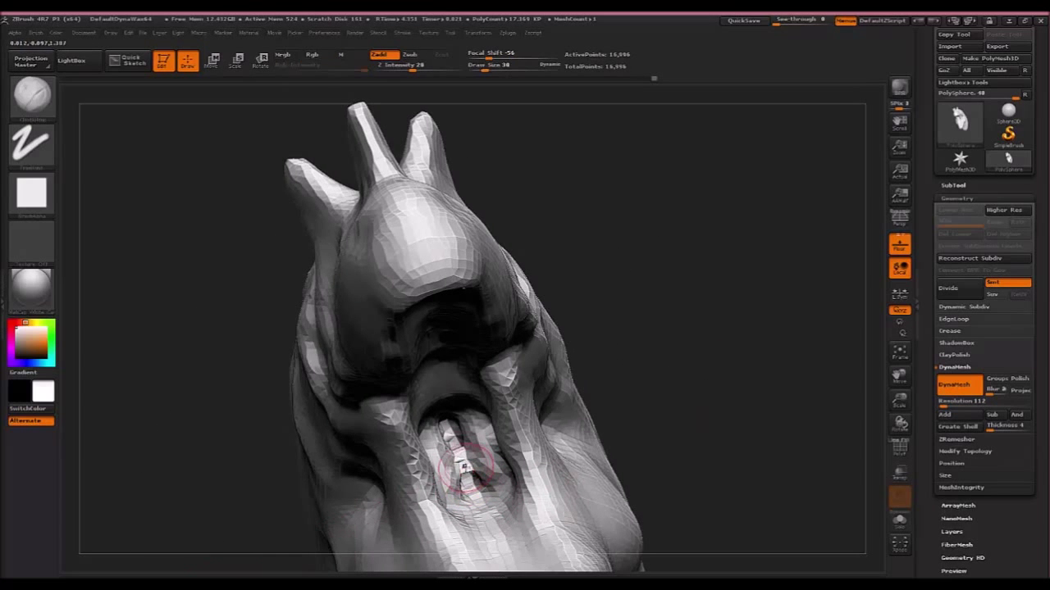
{"action": "key", "text": "ctrl+z"}
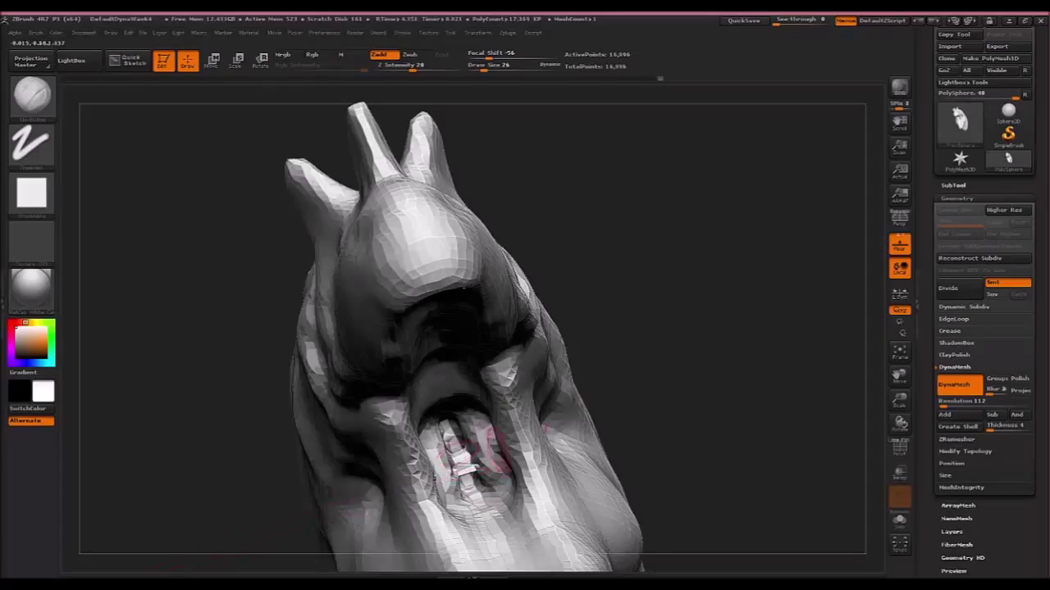
{"action": "left_click_drag", "start_coordinate": [787, 315], "coordinate": [729, 347]}
{"action": "left_click_drag", "start_coordinate": [739, 291], "coordinate": [718, 346], "text": "ctrl"}
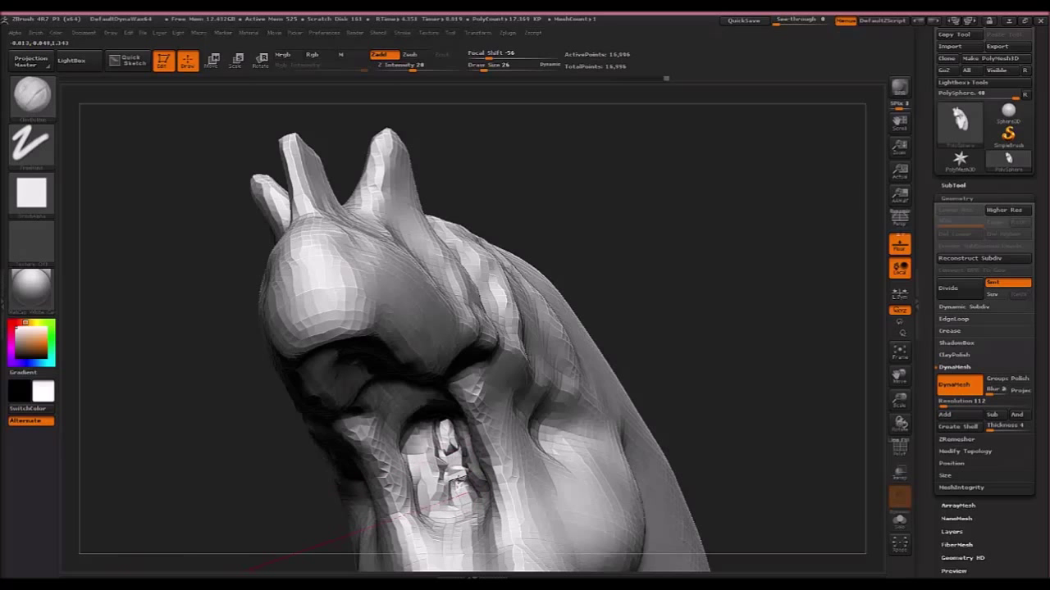
{"action": "mouse_move", "coordinate": [729, 372]}
{"action": "left_mouse_down"}
{"action": "mouse_move", "coordinate": [744, 346]}
{"action": "mouse_move", "coordinate": [740, 376]}
{"action": "mouse_move", "coordinate": [717, 383]}
{"action": "left_mouse_up"}
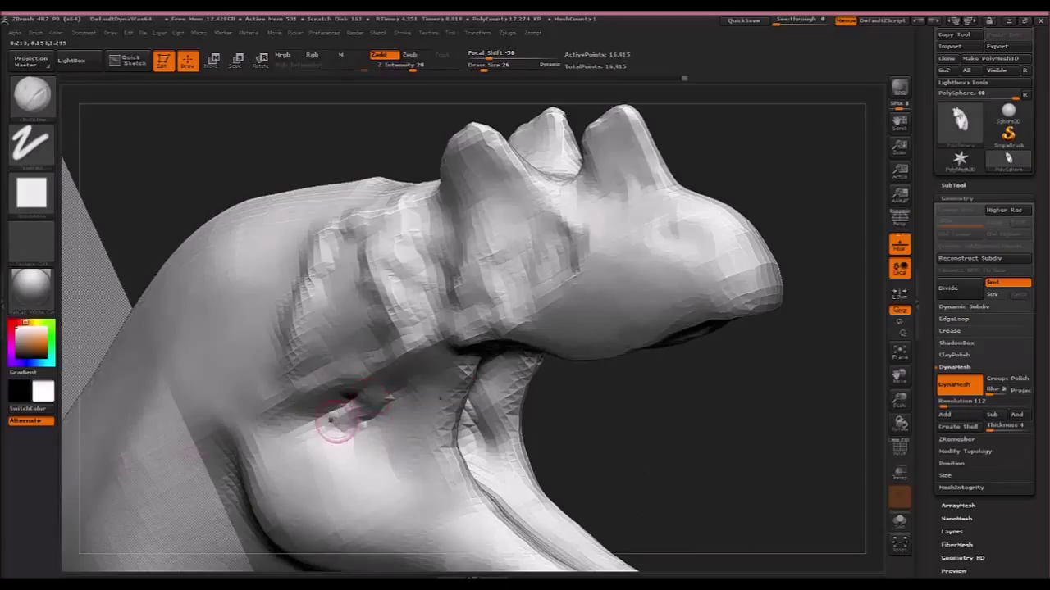
Sculpt the upper edge of the cheek muscle with the ClayBuildup brush, setting Draw Size to 34 and Z Intensity to 6.
{"action": "mouse_move", "coordinate": [330, 420]}
{"action": "left_mouse_down"}
{"action": "mouse_move", "coordinate": [410, 391]}
{"action": "mouse_move", "coordinate": [390, 415]}
{"action": "left_mouse_up"}
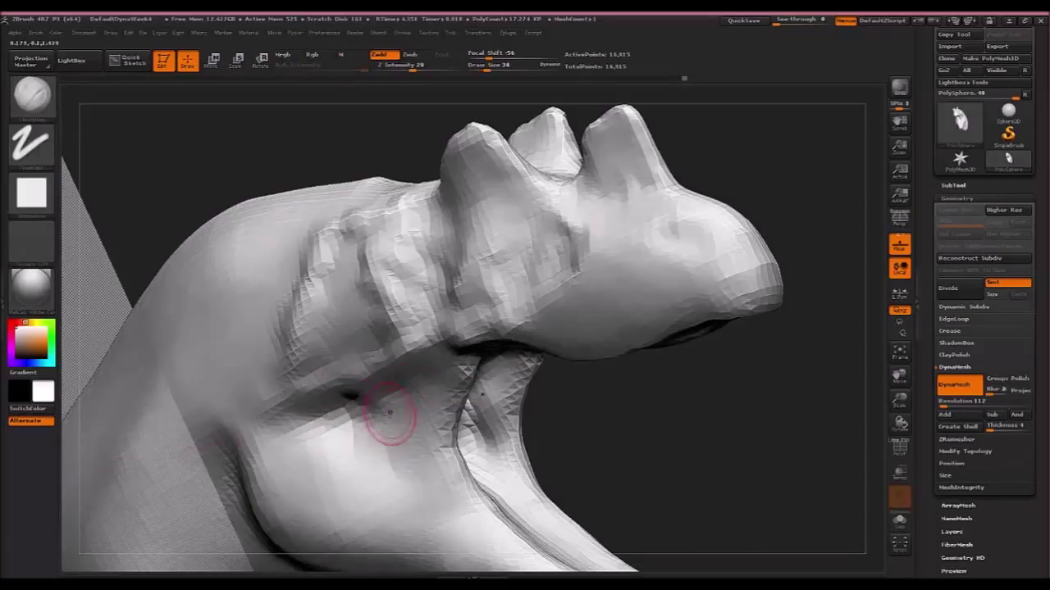
{"action": "left_click_drag", "start_coordinate": [406, 67], "coordinate": [395, 67]}
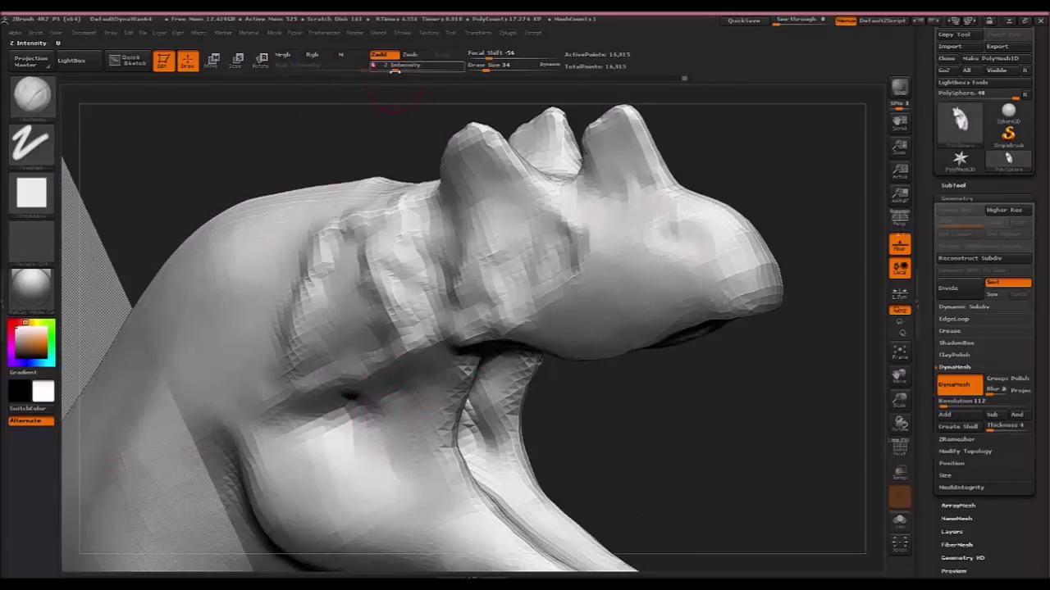